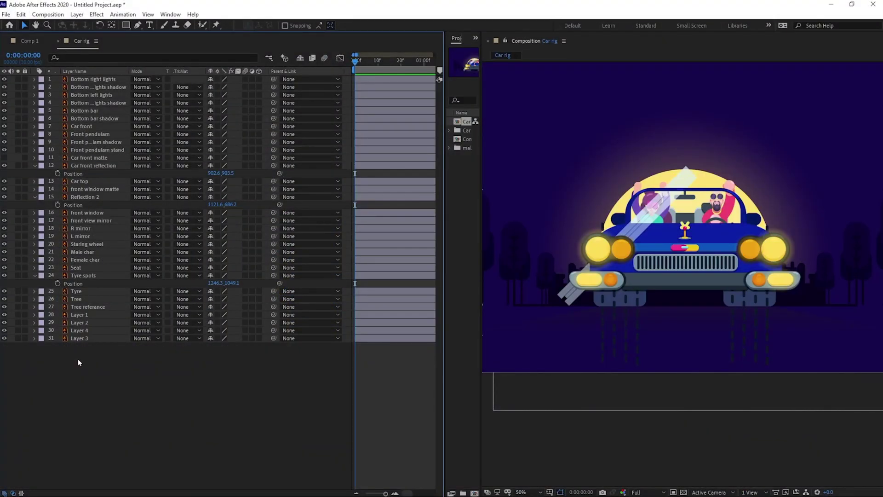
Hide the Male char and Female char layers in the Car rig composition.
left_click(85, 259)
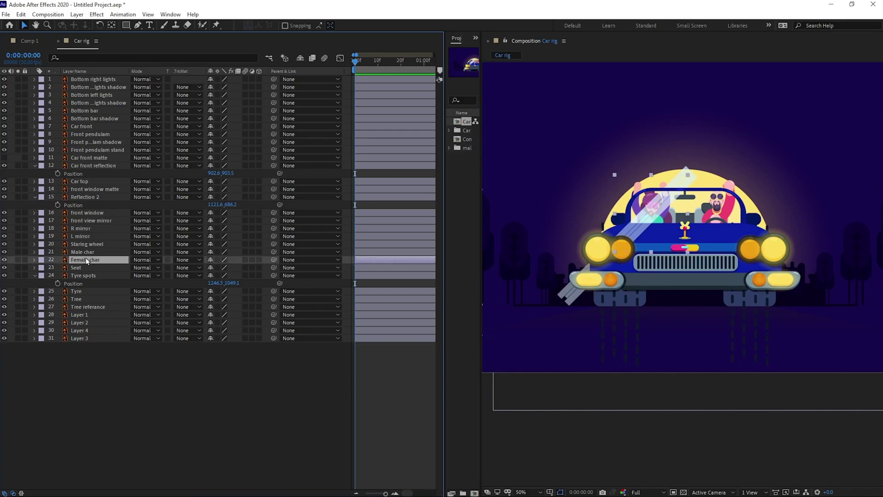
left_click(86, 253, "ctrl")
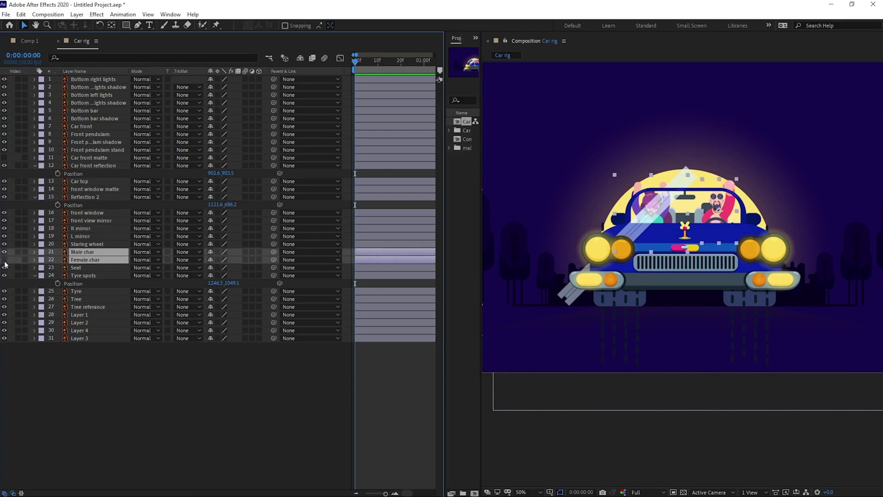
left_click_drag(5, 260, 5, 252)
left_click(217, 423)
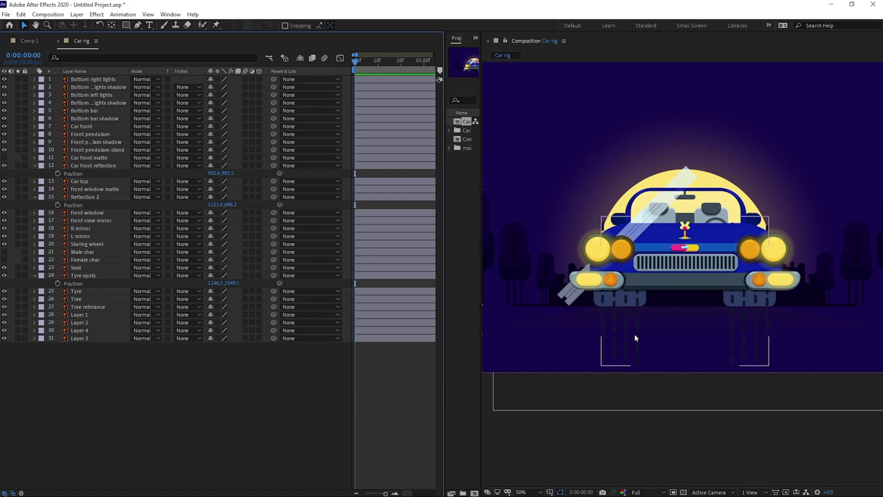
Keyframe the Tyre spots layer's Position at the first frame and, at frame 4, lower the layer to about y 1319.
mouse_move(637, 338)
left_mouse_down()
mouse_move(636, 327)
mouse_move(638, 350)
mouse_move(636, 303)
mouse_move(634, 330)
left_mouse_up()
key("ctrl+z")
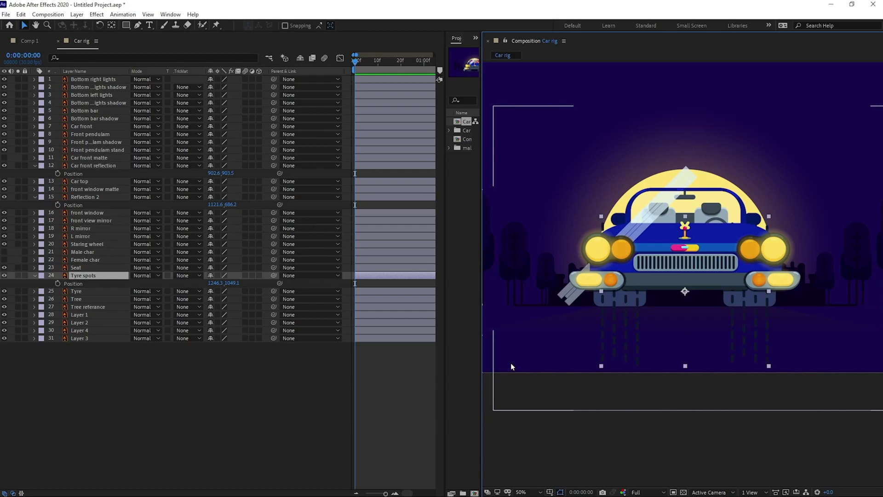
left_click(58, 284)
left_click(98, 275)
left_click(23, 55)
type("+4")
key("Return")
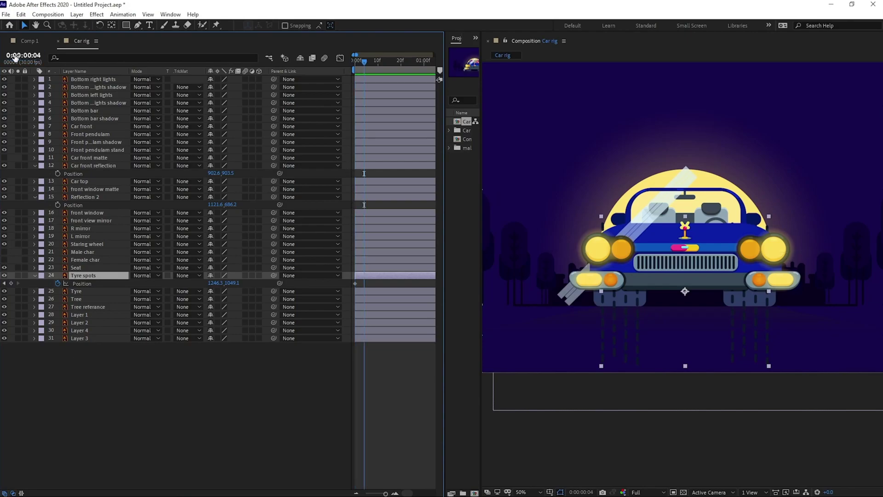
left_click_drag(676, 339, 676, 402)
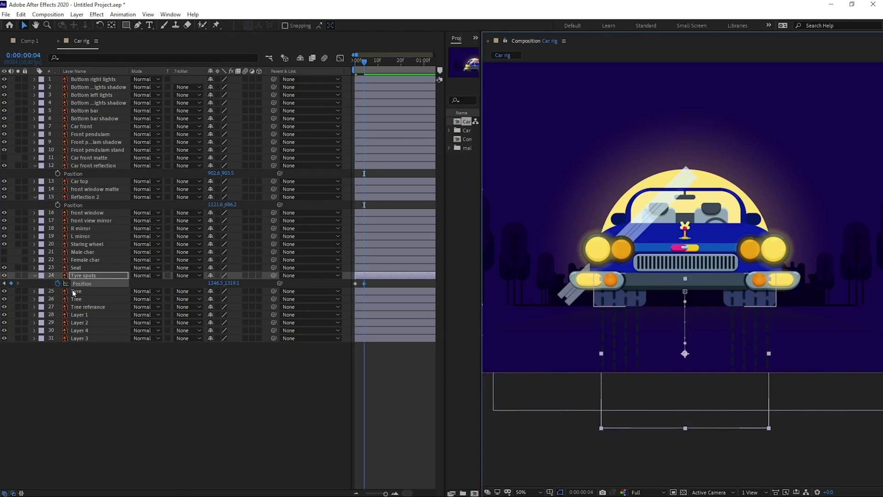
Solo the Tyre spots and Tyre layers and nudge the spots up to about y 1243 at frame 4.
left_click(77, 292, "ctrl")
left_click(18, 275)
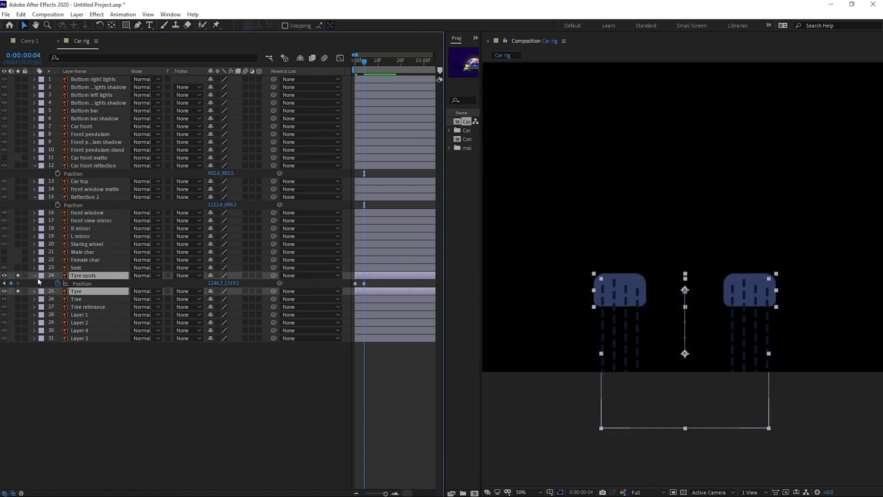
left_click(114, 277)
key("Up")
key("Up")
key("Up")
key("Up")
key("Up")
key("Up")
key("Up")
key("Up")
key("Up")
key("Up")
key("Up")
key("Up")
key("Up")
key("Up")
key("Up")
key("Up")
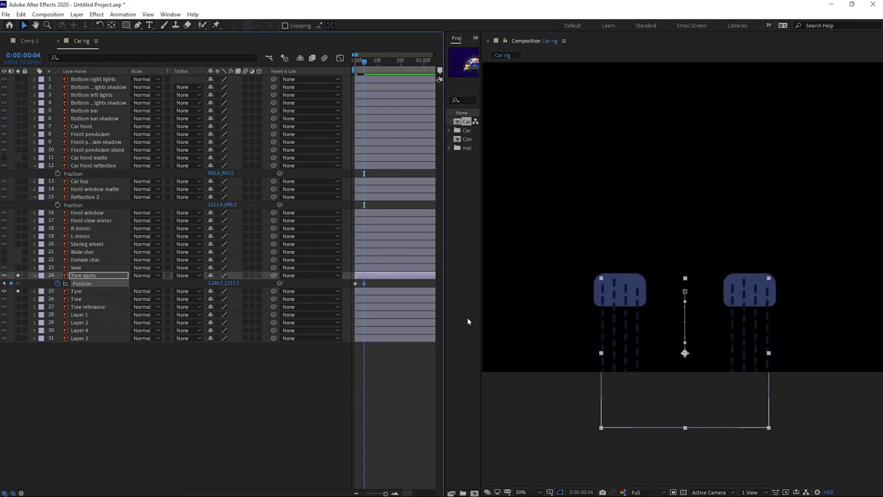
key("Up")
key("Up")
key("Up")
key("Up")
key("Up")
key("Up")
key("Up")
key("Up")
key("Up")
key("Up")
key("Up")
key("Up")
key("Up")
key("Up")
key("Up")
key("Up")
key("Up")
key("Up")
key("Up")
key("Up")
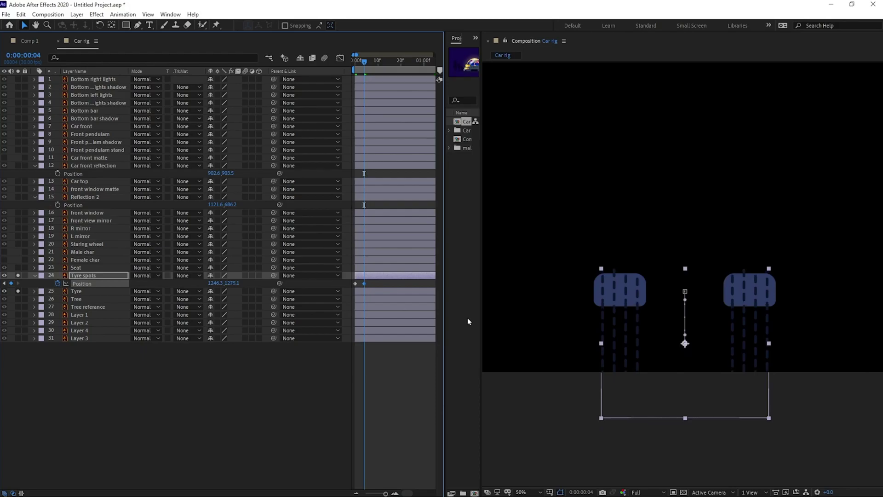
Raise the Tyre spots to about y 833 at the first frame and nudge their frame 4 position down to about y 1247.
key("Home")
left_click_drag(666, 307, 655, 261)
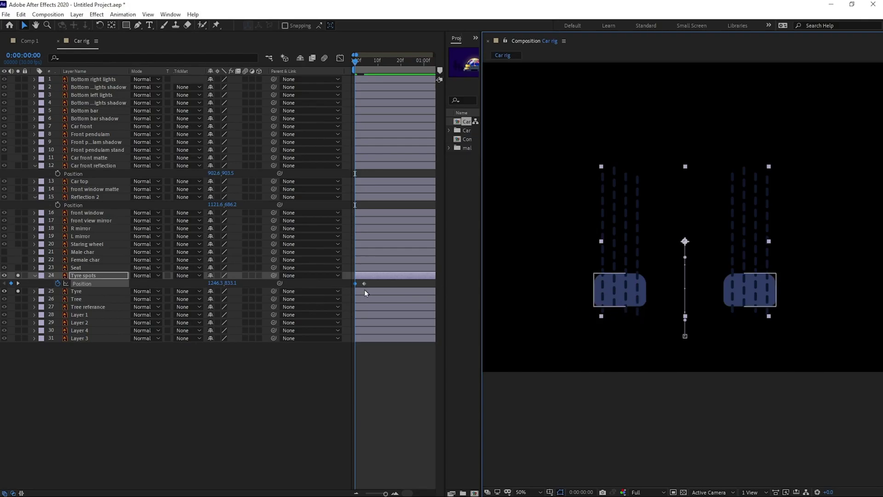
key("k")
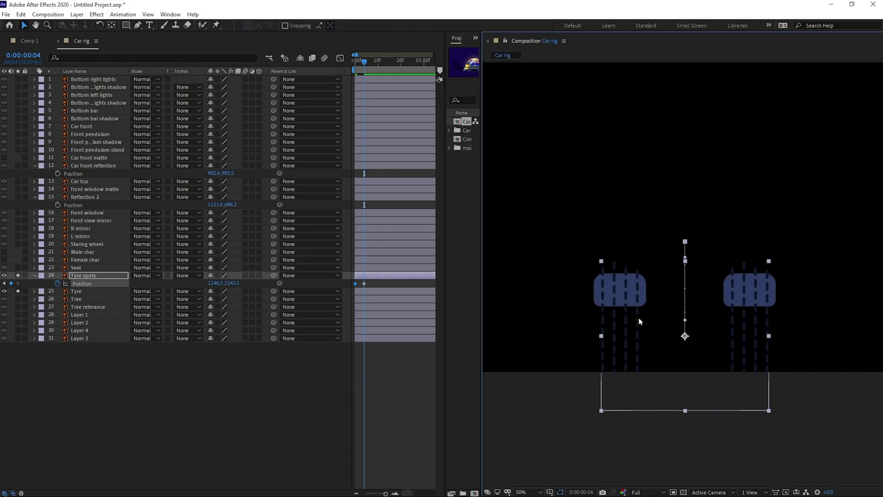
key("Down")
key("Down")
key("Down")
key("Down")
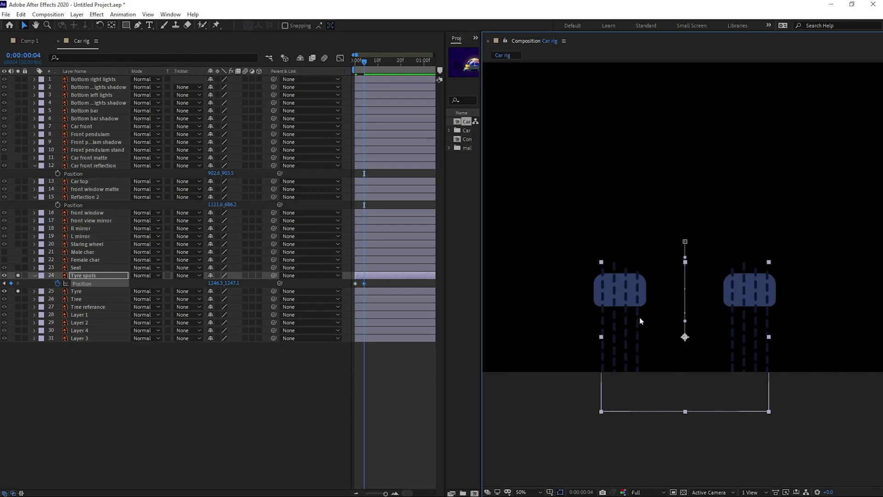
left_click(404, 378)
key("j")
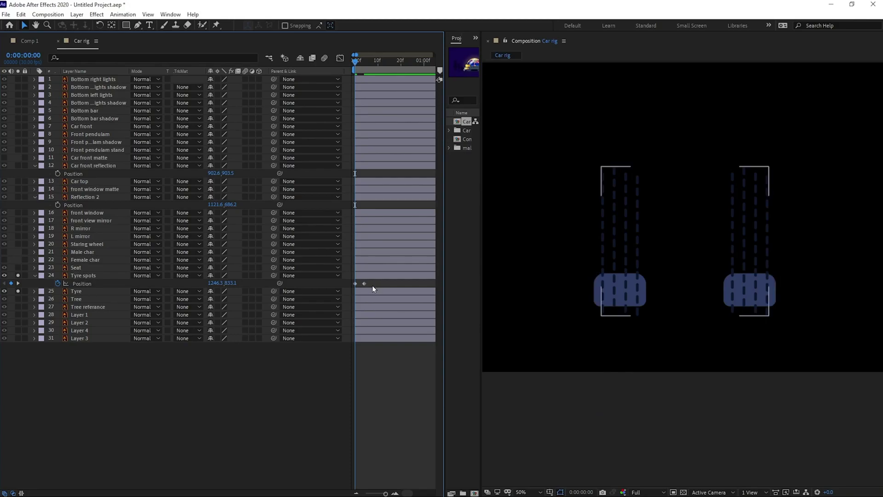
Add the expression loopIn()+loopOut()-value; to the Tyre spots layer's Position.
left_click(58, 284, "alt")
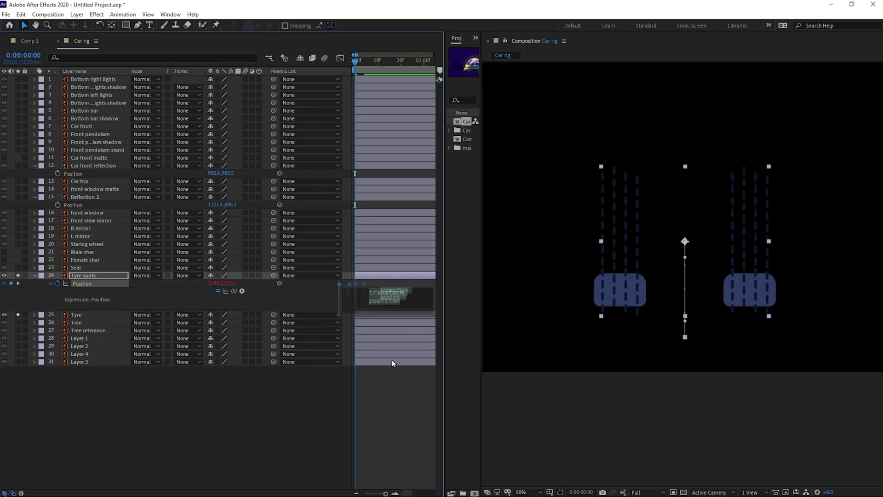
type("loopIn()+")
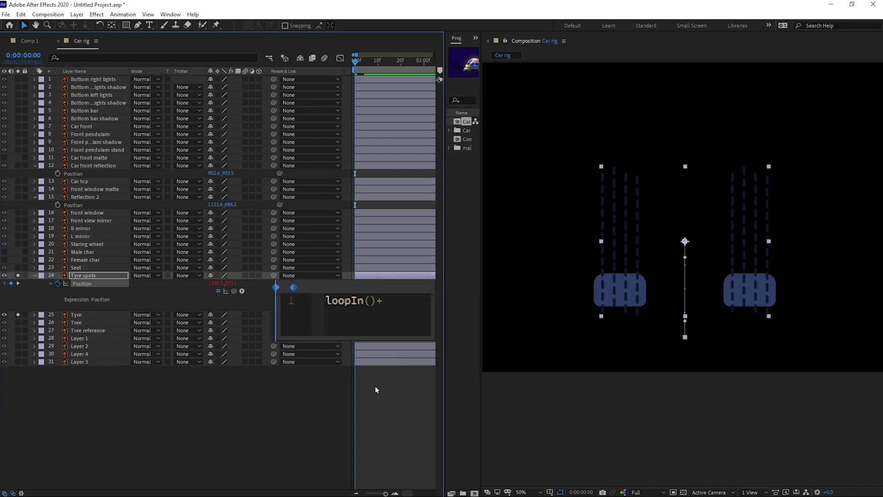
type("loopOut()-value;")
left_click(375, 385)
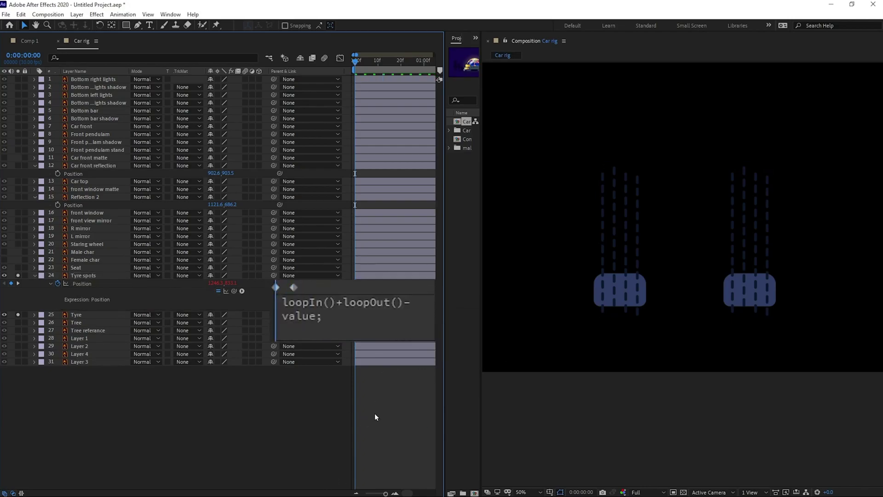
Duplicate the Tyre layer, place the copy directly above Tyre spots and rename it Tyre matte.
left_click(86, 314)
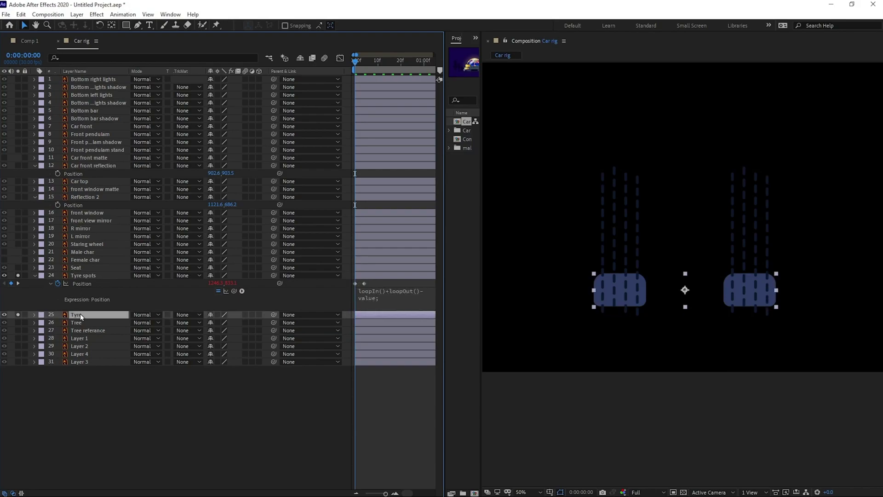
key("ctrl+d")
left_click_drag(81, 315, 85, 273)
key("Return")
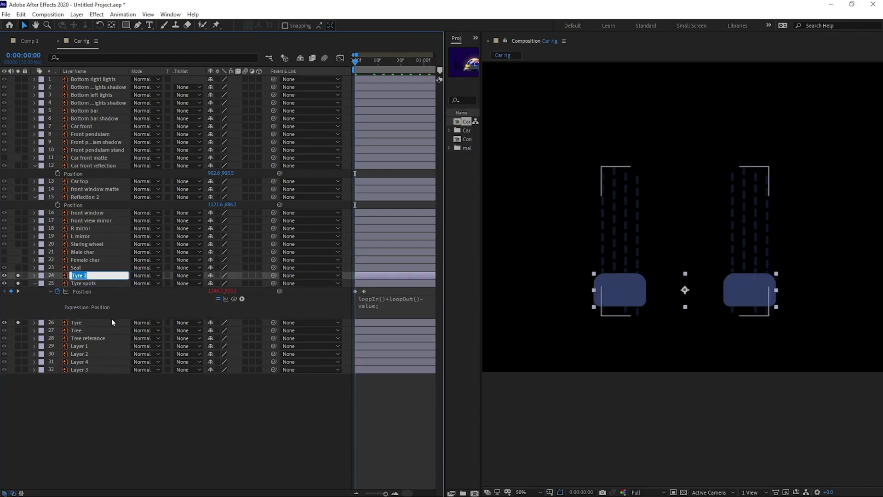
type("Tyre ")
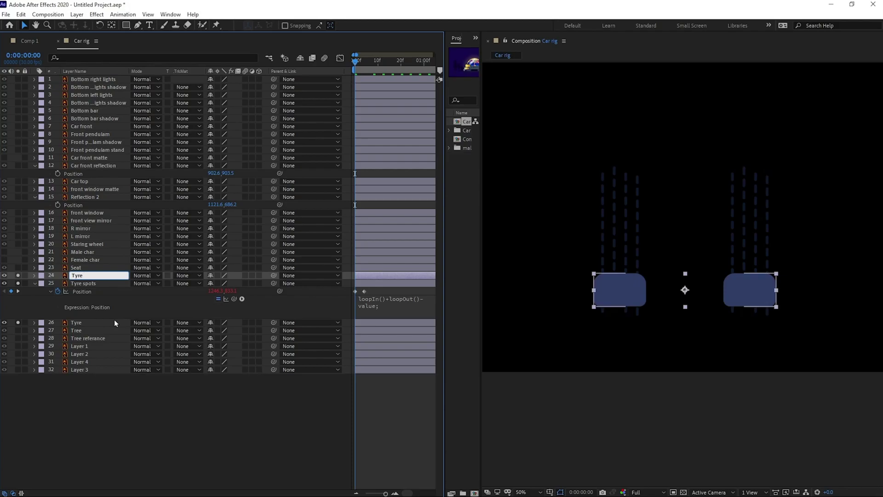
type("matte")
key("Return")
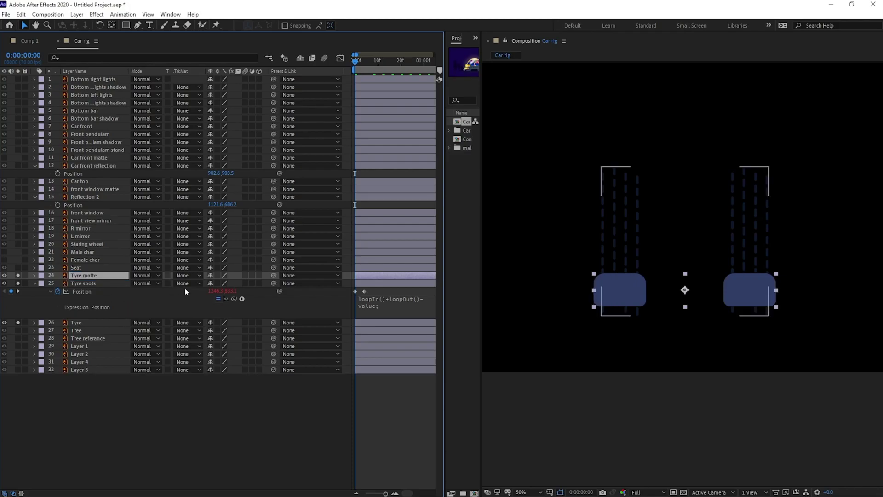
Apply the Tyre matte layer as an alpha matte for Tyre spots and enable motion blur for the layer and composition.
left_click(186, 284)
left_click(198, 305)
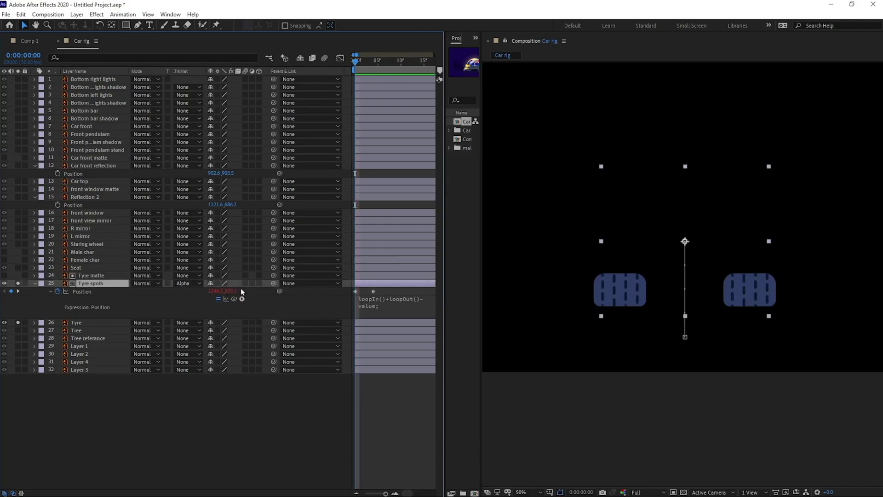
left_click(245, 283)
left_click(324, 58)
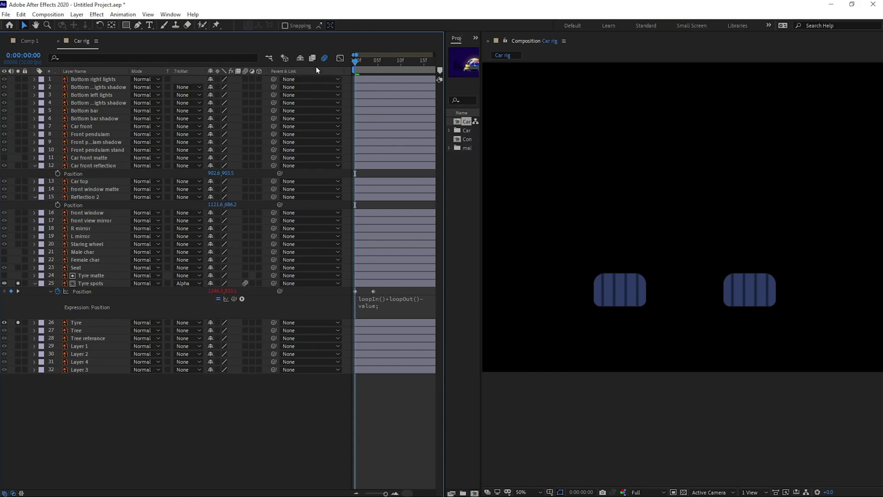
Preview the tyre motion and slow it by moving the second Tyre spots Position keyframe to about frame 8.
left_click(358, 284)
key("space")
key("space")
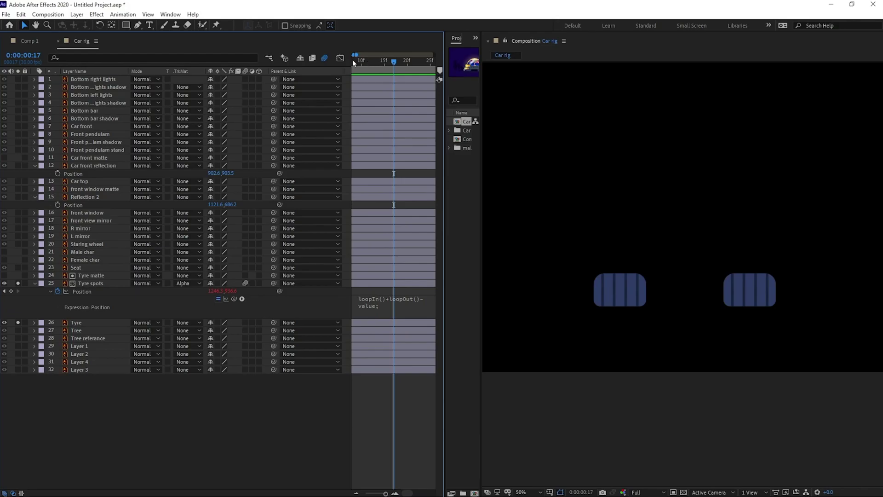
key("Home")
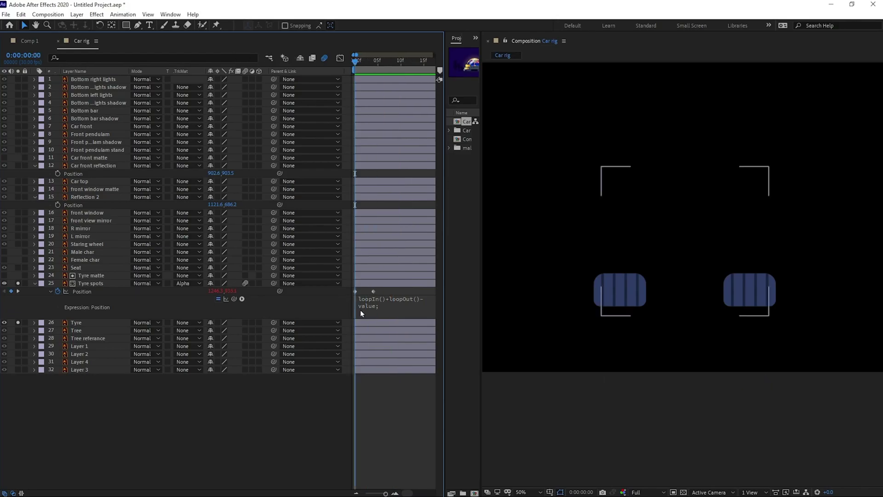
left_click_drag(373, 292, 392, 293)
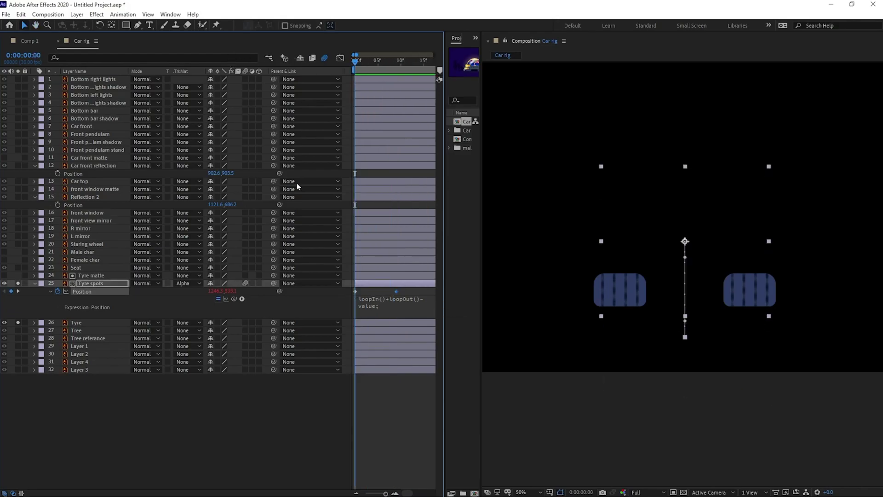
key("space")
key("j")
key("Home")
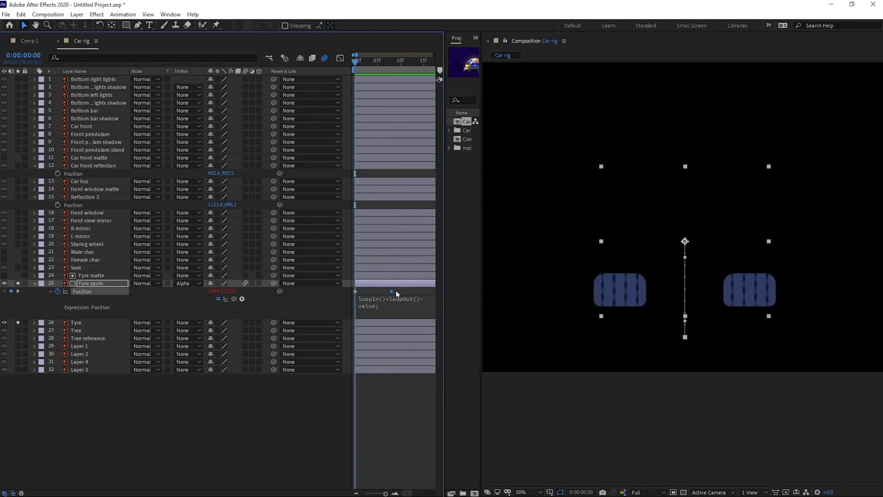
Time-reverse the Tyre spots Position keyframes and unsolo the tyre layers to preview the motion on the whole car.
right_click(357, 292)
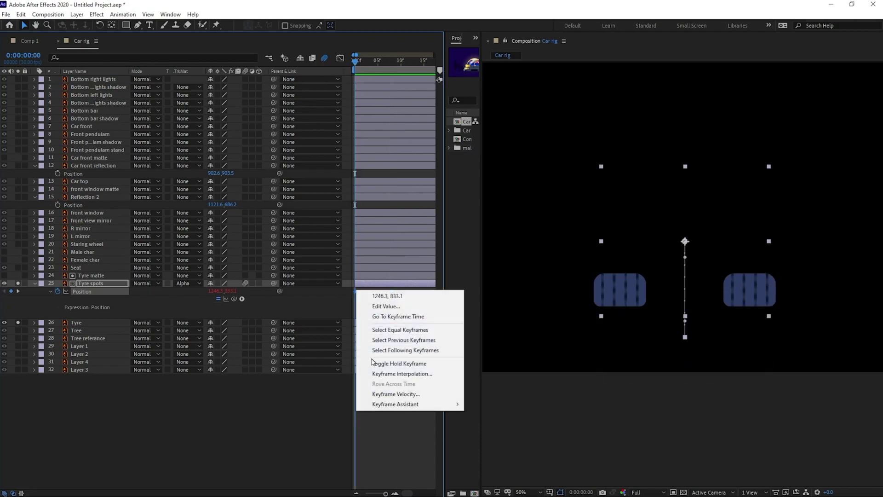
mouse_move(437, 404)
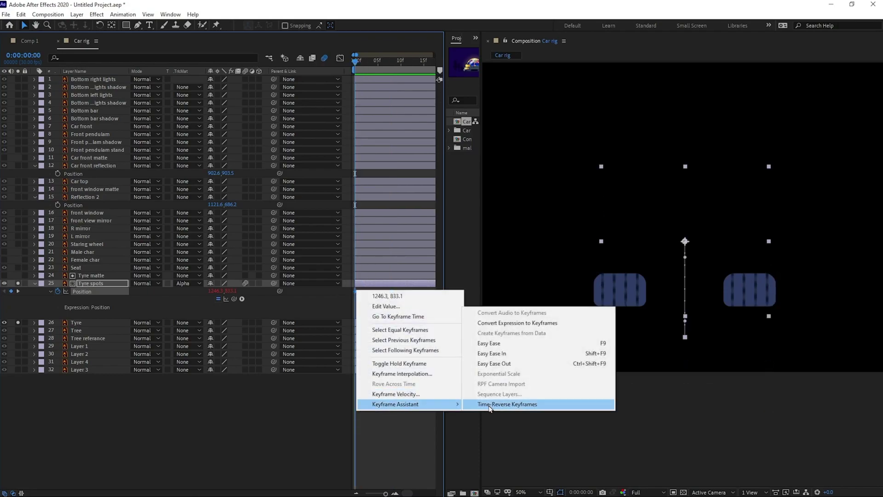
left_click(489, 404)
key("space")
key("space")
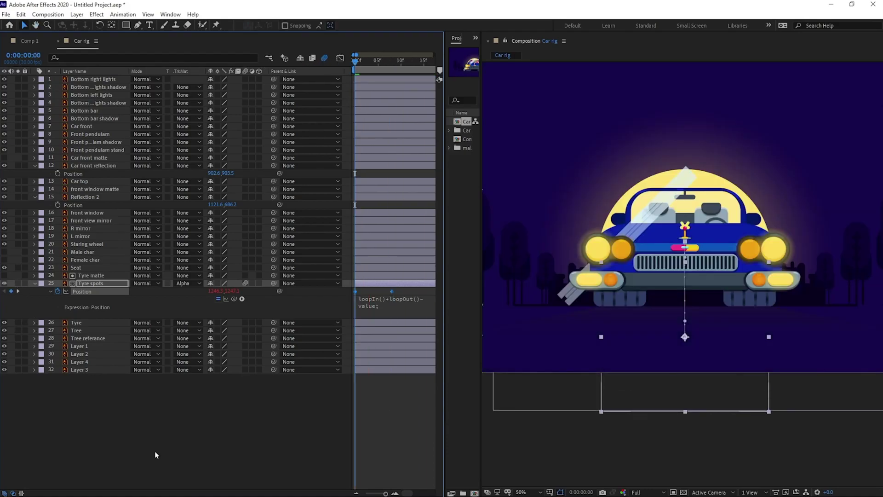
left_click(156, 452)
key("space")
key("space")
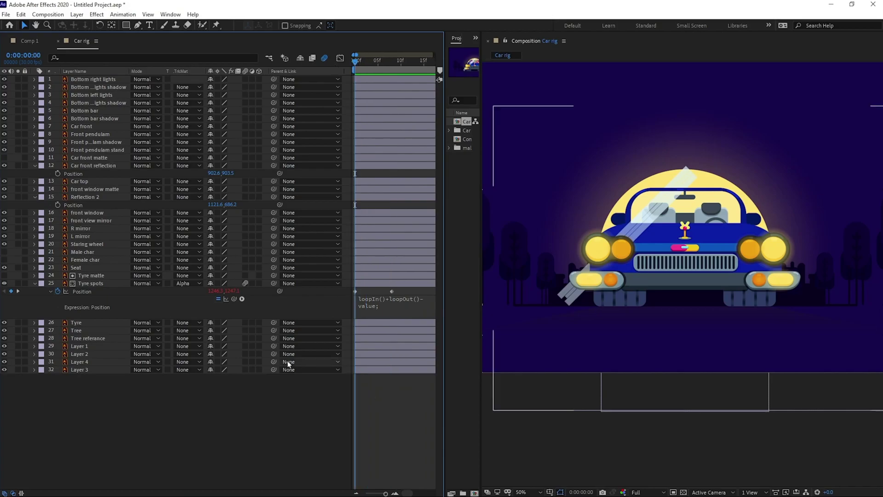
left_click(683, 174)
left_click(569, 291, "shift")
left_click(85, 190, "ctrl")
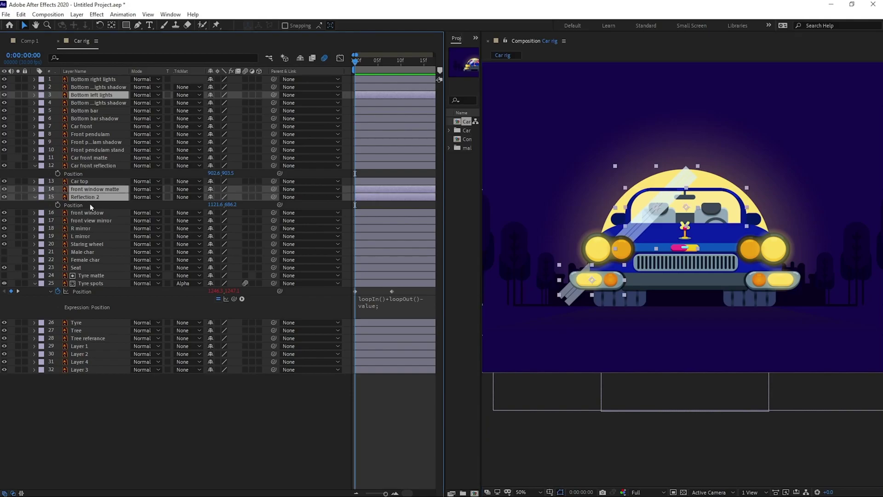
left_click(89, 212, "ctrl")
key("ctrl+shift+a")
Select the Car front matte, Car front reflection, Car top, front window matte, Reflection 2 and front window layers and assign them the Yellow label.
left_click(687, 173)
left_click(566, 302, "shift")
left_click(88, 190, "ctrl")
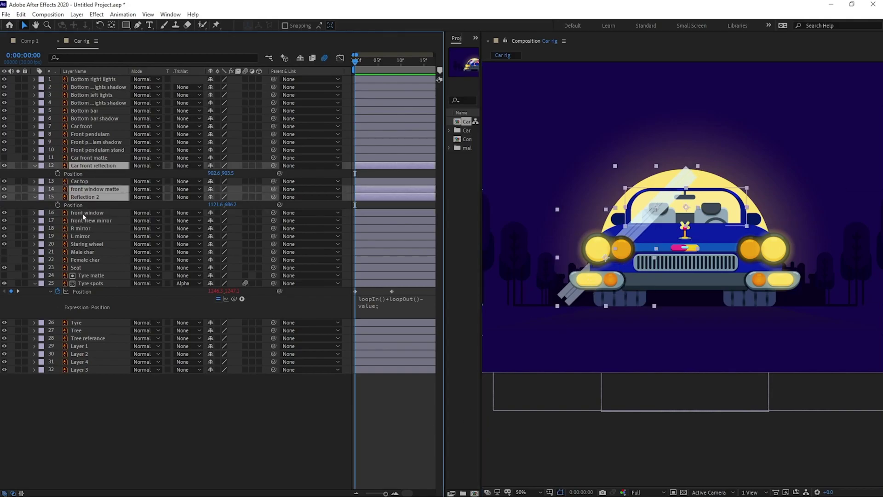
left_click(82, 214, "ctrl")
left_click(82, 181, "ctrl")
left_click(82, 158, "ctrl")
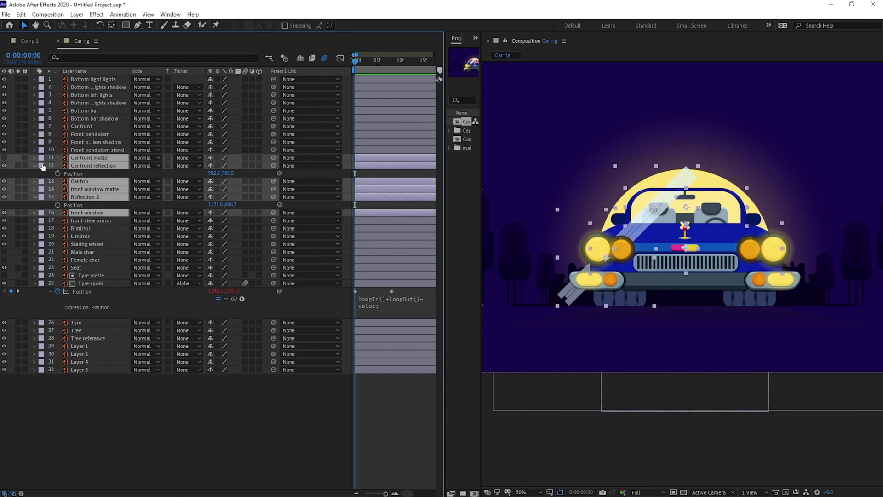
left_click(42, 167)
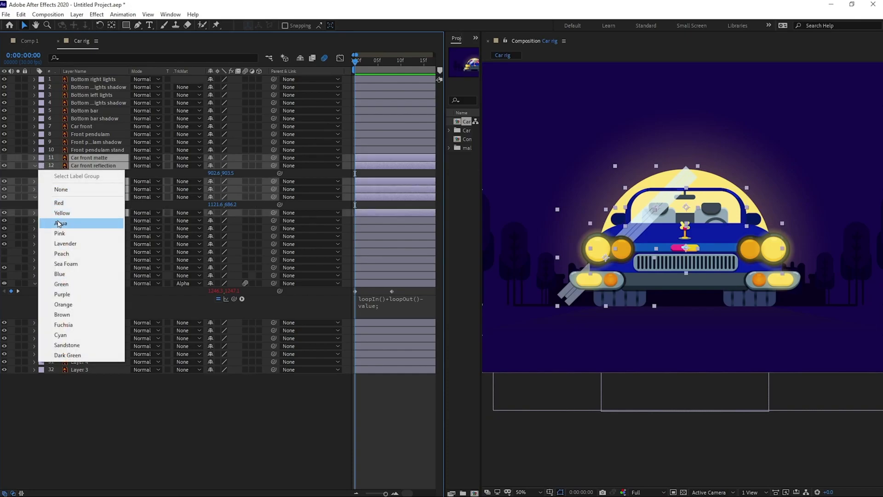
left_click(69, 212)
key("equal")
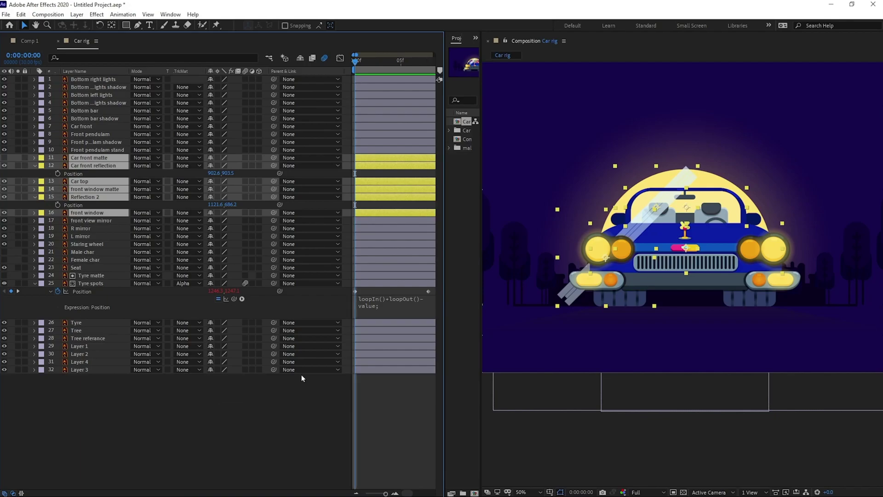
Parent the Car front reflection layer to the Reflection 2 layer.
left_click(92, 164)
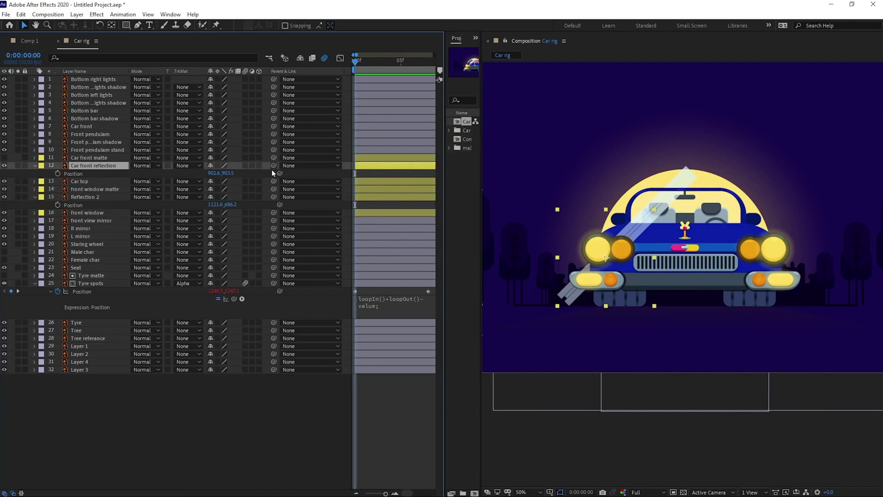
left_click_drag(272, 166, 92, 200)
left_click(107, 197)
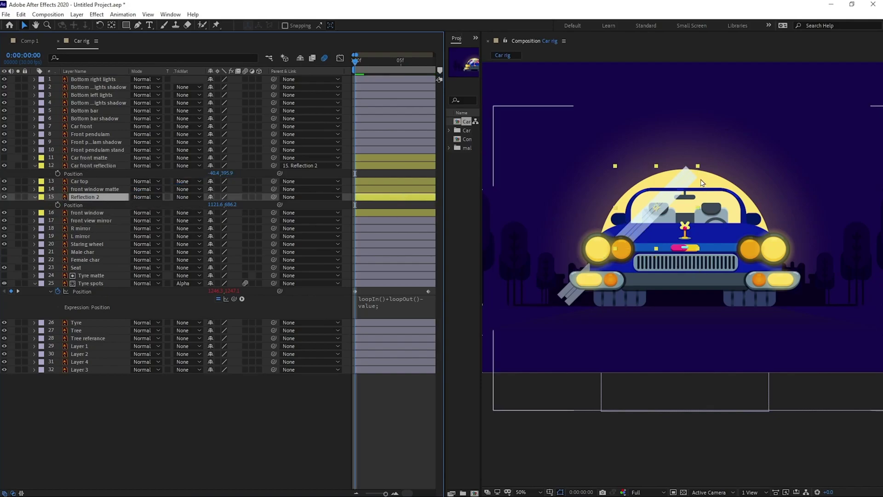
Keyframe Reflection 2's Position to sweep from left of the car at frame 0 to its right side at frame 12, with Easy Ease.
left_click(57, 205)
key("alt+shift+j")
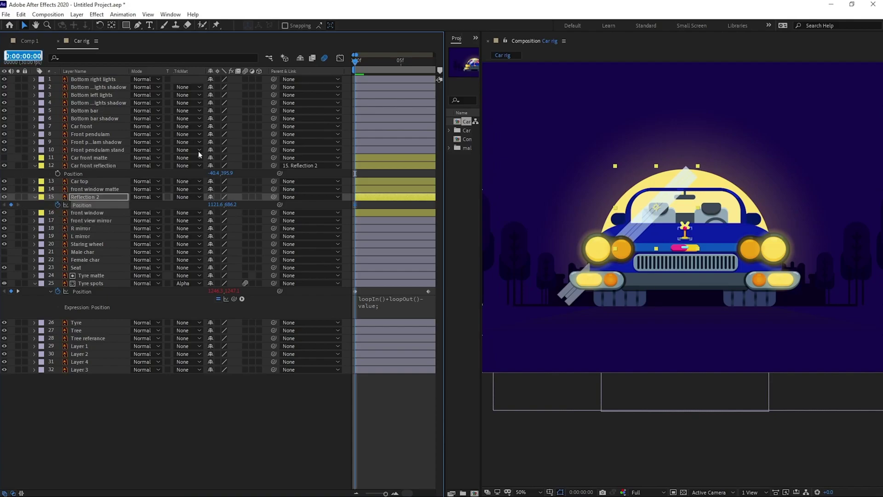
type("+12")
key("Return")
left_click_drag(667, 217, 796, 218)
key("Home")
left_click_drag(671, 194, 628, 193)
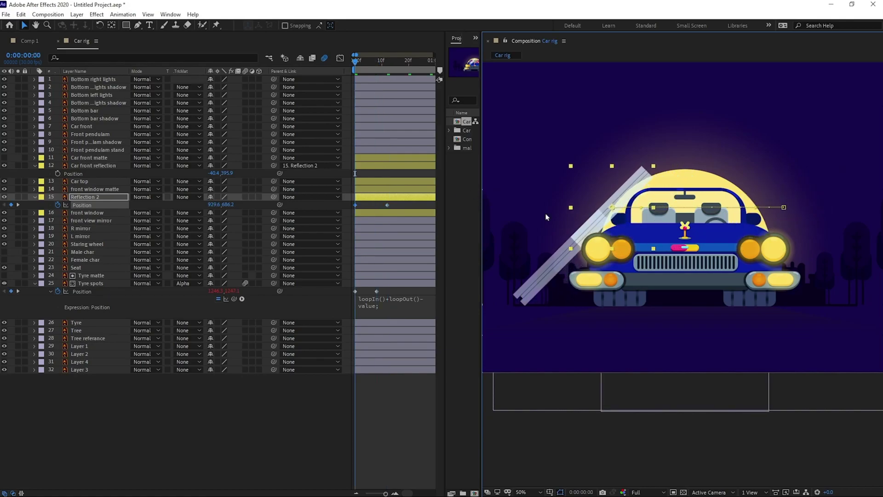
left_click_drag(397, 201, 340, 211)
key("F9")
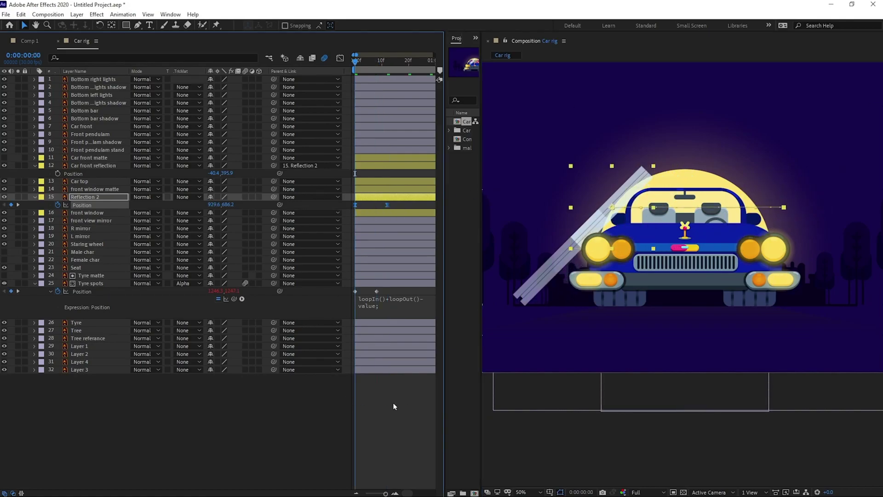
Copy the loopIn()+loopOut()-value expression from Tyre spots Position and apply it to Reflection 2's Position.
left_click(393, 402)
left_click(391, 303)
key("ctrl+c")
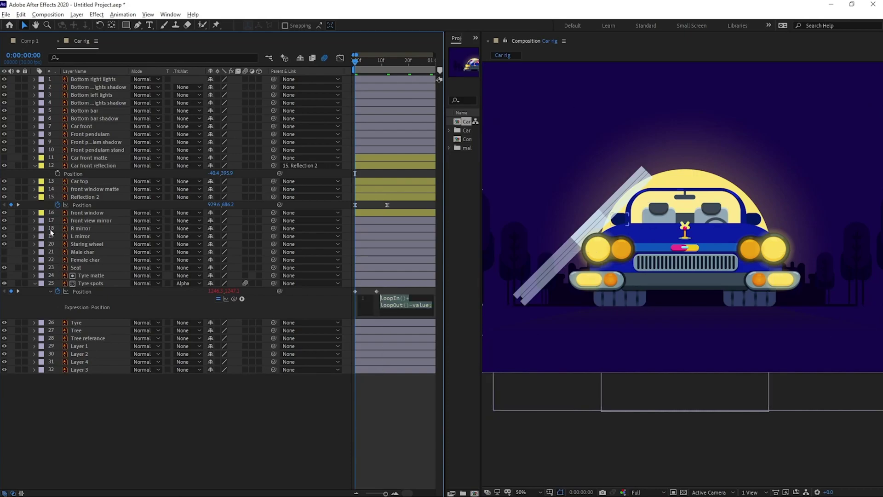
left_click(58, 205, "alt")
key("ctrl+v")
left_click(320, 433)
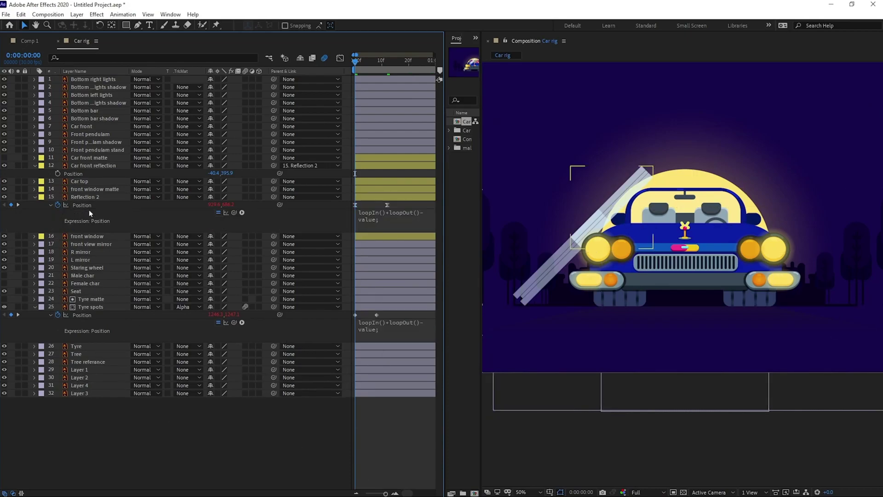
Apply front window matte to Reflection 2 and Car front matte to Car front reflection as alpha mattes and preview them.
left_click(187, 197)
left_click(213, 221)
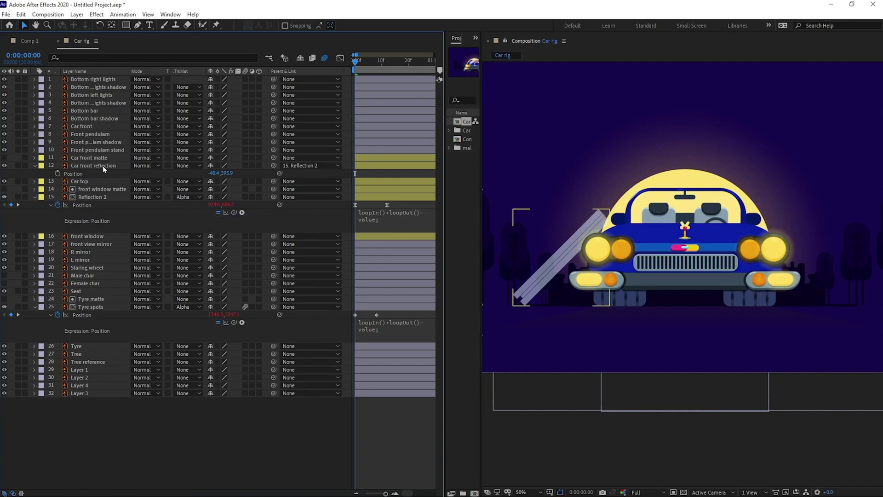
left_click(186, 165)
left_click(213, 189)
left_click(105, 159)
key("space")
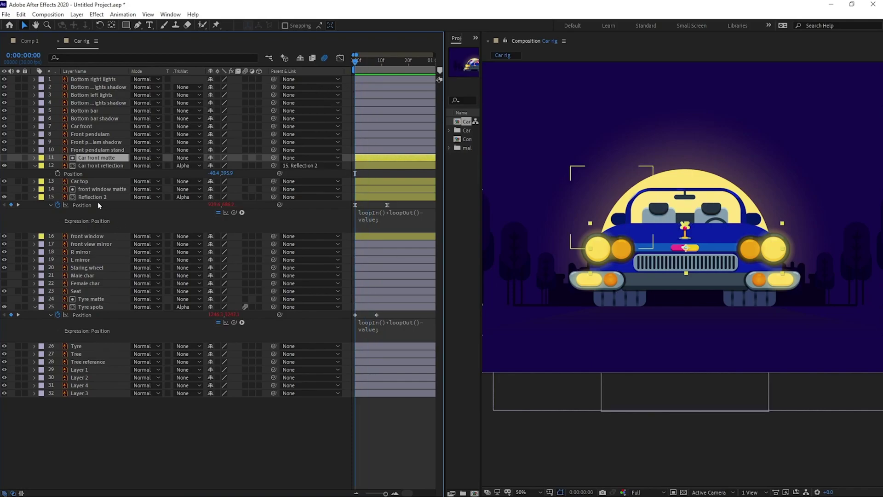
Set the Car front reflection and Reflection 2 layers to 50% opacity and the Overlay blending mode.
left_click(96, 166)
left_click(87, 198, "ctrl")
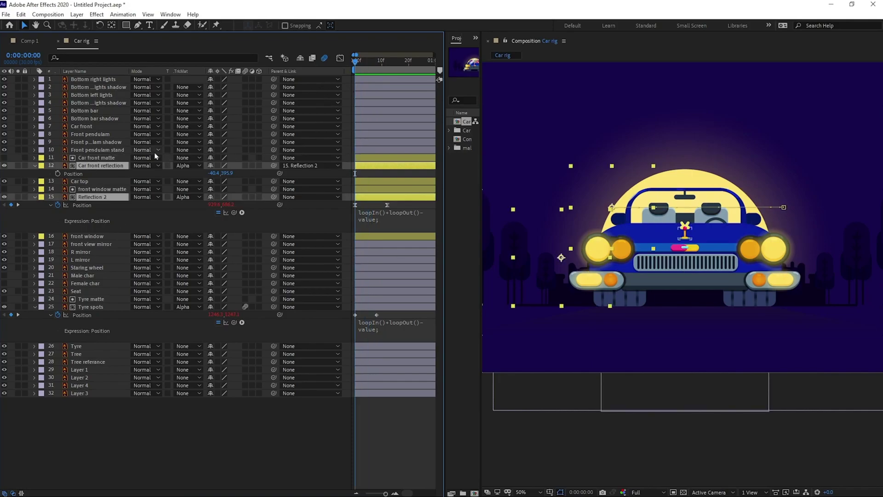
key("t")
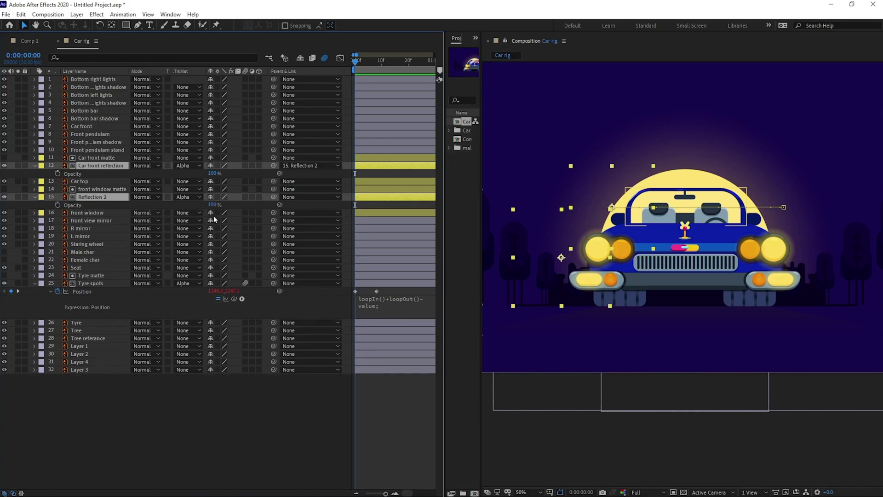
left_click(215, 205)
type("50")
key("Return")
left_click(140, 198)
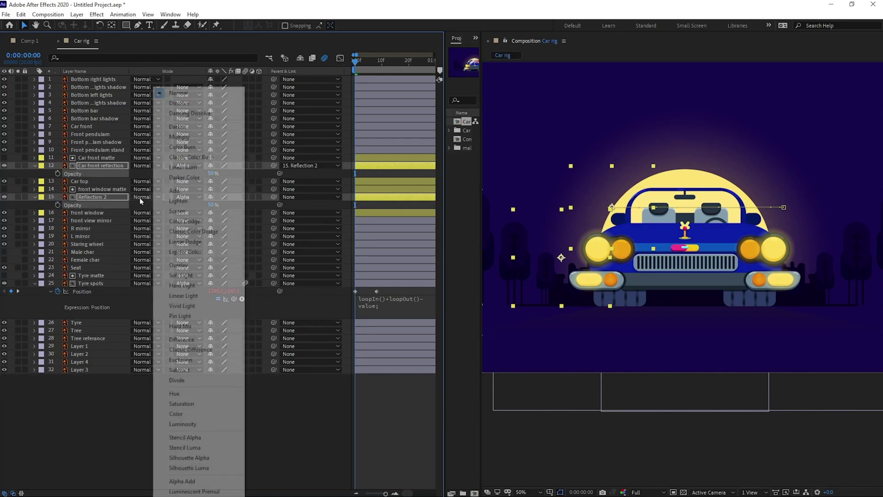
left_click(179, 266)
left_click(292, 413)
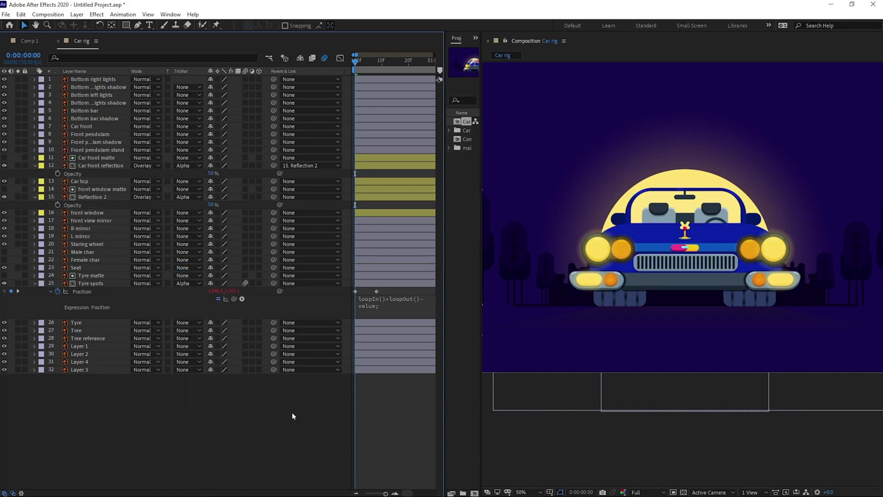
Preview the reflections sweeping over the car from the start with only the keyframed properties shown.
key("u")
key("minus")
key("space")
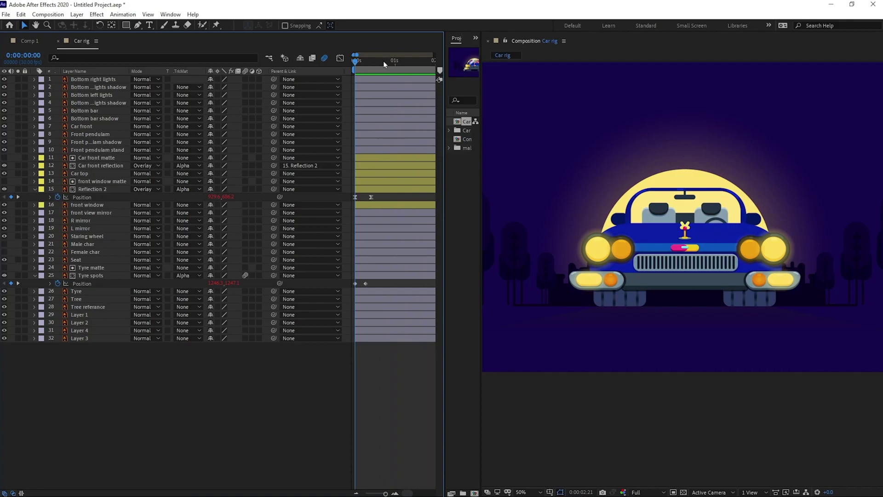
left_click(354, 62)
key("space")
key("space")
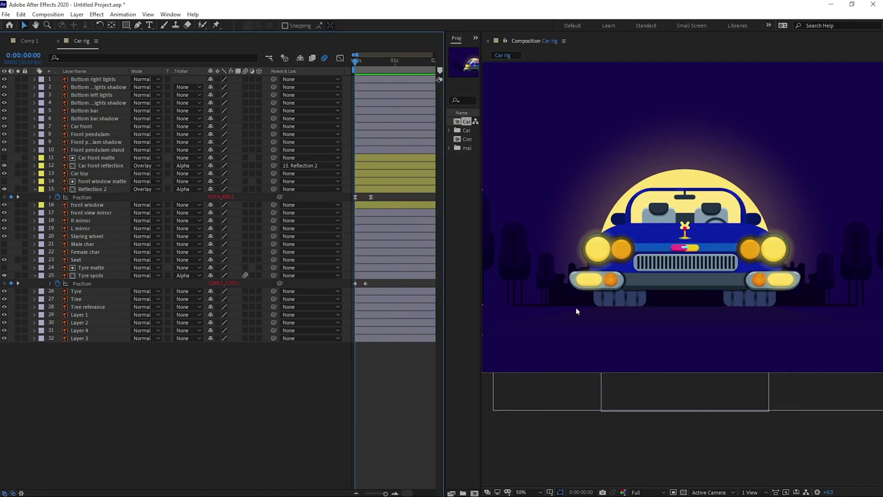
Move the Front pendulam layer's anchor point down to the pink ball where it meets its stand.
left_click(685, 227)
scroll(685, 225, "up", 3)
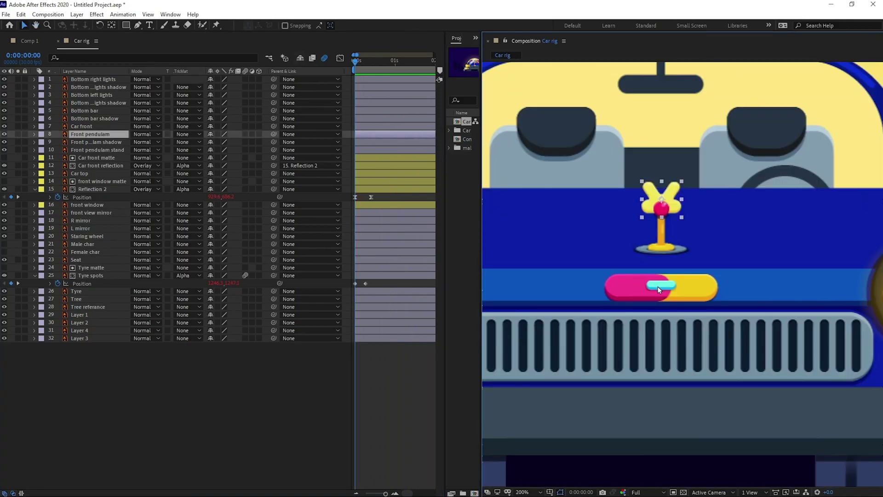
key("y")
left_click_drag(661, 199, 661, 217)
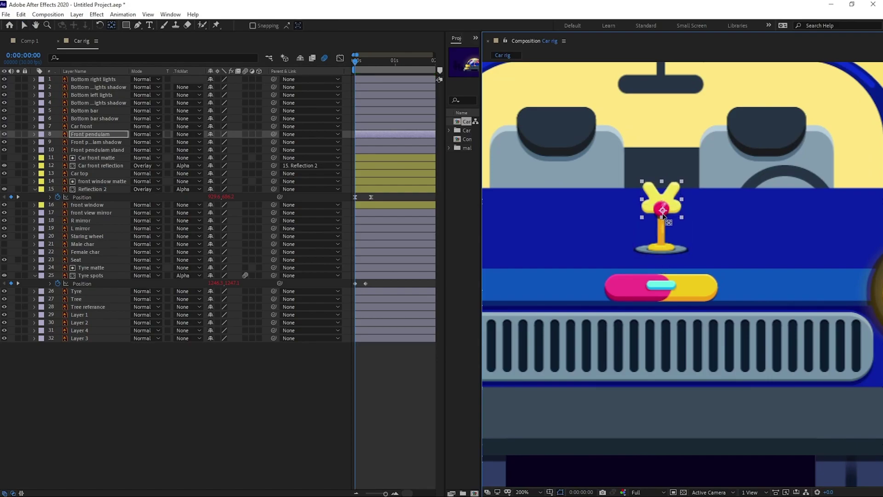
scroll(663, 235, "down", 4)
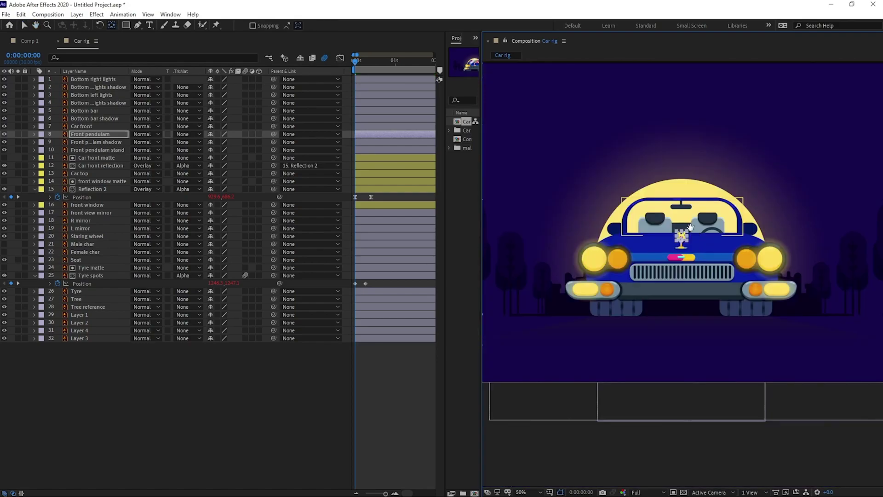
Create a null object and name it Car null.
left_click(360, 349)
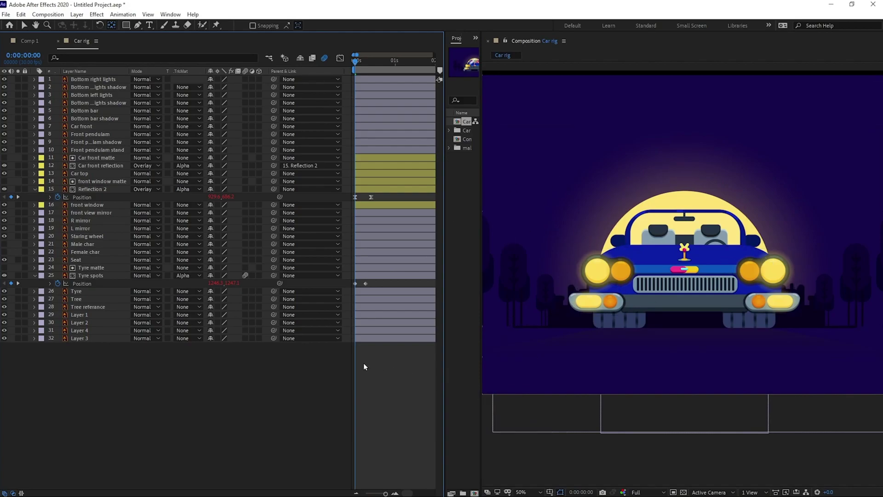
right_click(394, 362)
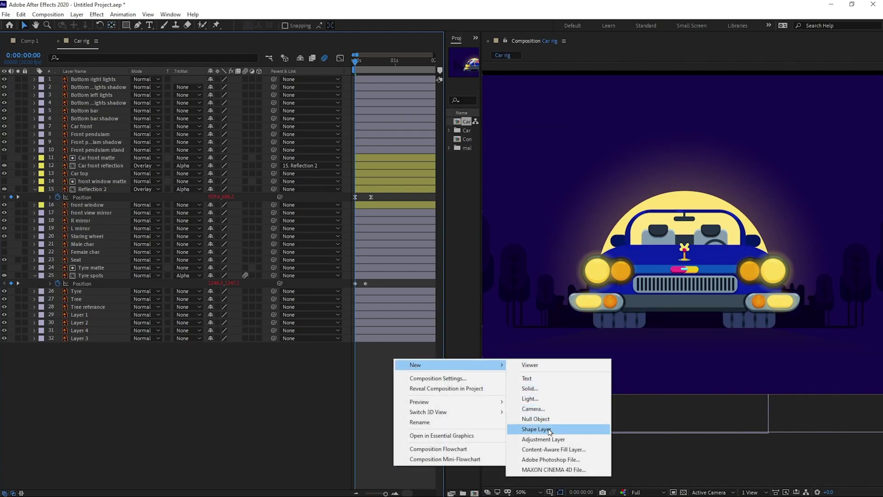
left_click(536, 419)
key("Return")
type("Car null")
key("Return")
Place the Car null's anchor point at the bottom centre of the car's bumper.
key(".")
left_click_drag(737, 245, 727, 277)
key("y")
left_click_drag(676, 225, 677, 382)
key("v")
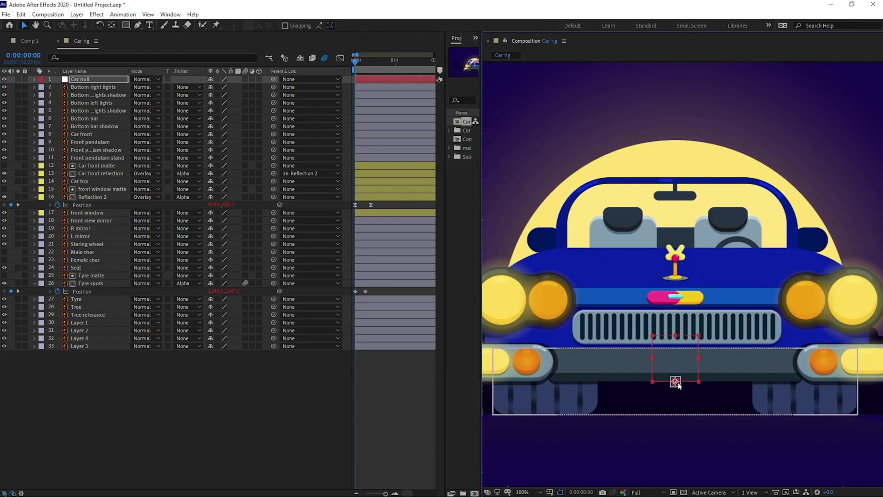
Parent all layers from Bottom right lights to Seat, except Car front reflection, to the Car null.
left_click(111, 90)
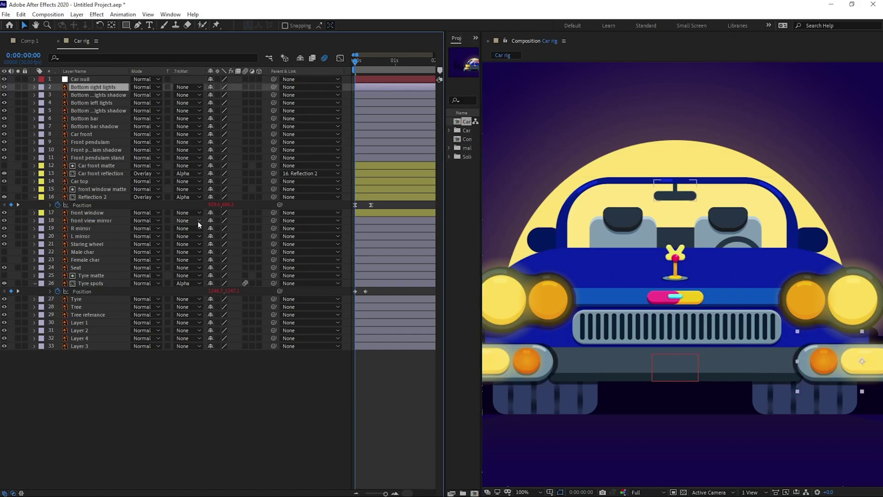
left_click(122, 167, "shift")
left_click_drag(275, 178, 96, 269)
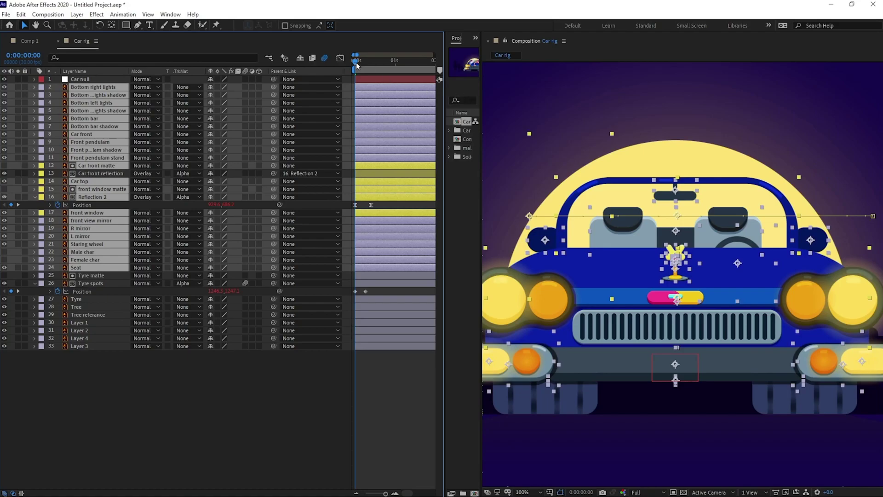
left_click_drag(274, 268, 90, 80)
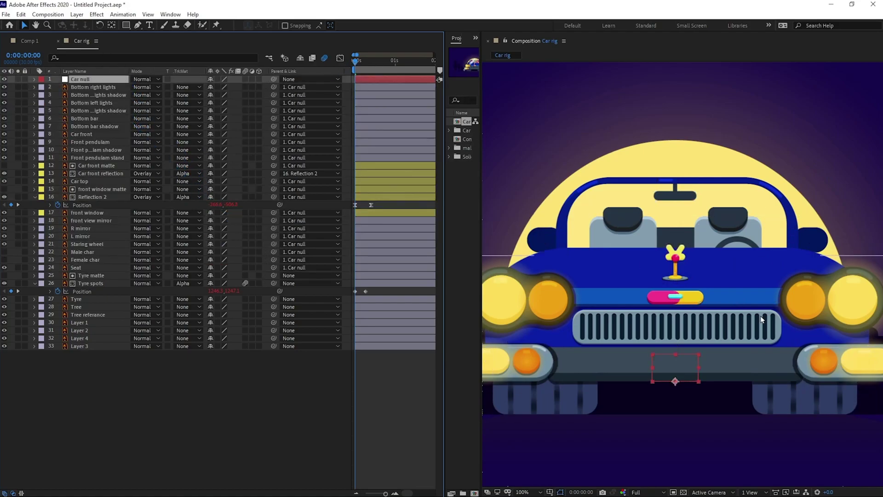
Try moving the Car null to test whether the parented car layers follow it.
scroll(694, 324, "down", 2)
key("v")
mouse_move(674, 310)
left_mouse_down()
mouse_move(669, 305)
mouse_move(682, 299)
mouse_move(653, 261)
mouse_move(652, 274)
mouse_move(681, 296)
left_mouse_up()
key("ctrl+z")
key("h")
key("v")
Set the two bottom lights shadow layers, Bottom bar shadow and the front pendulam shadow to the Overlay blending mode.
left_click(124, 222)
left_click(118, 112)
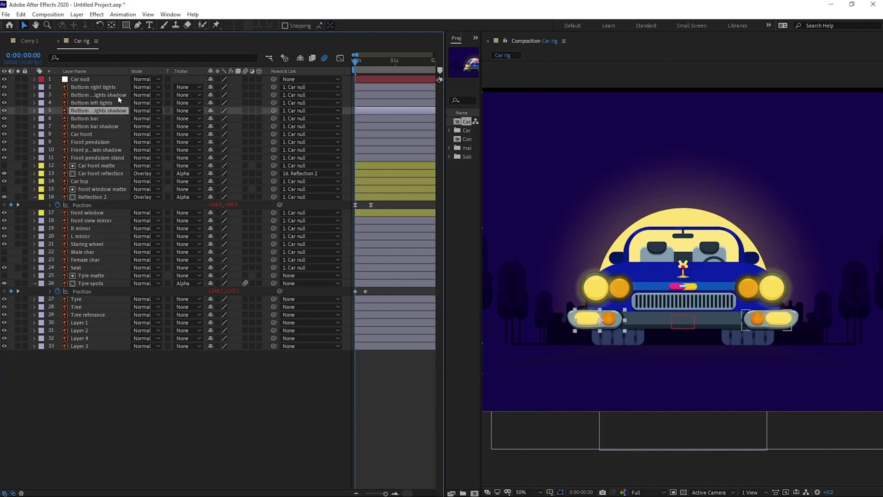
left_click(118, 95, "ctrl")
left_click(115, 126, "ctrl")
left_click(111, 152, "ctrl")
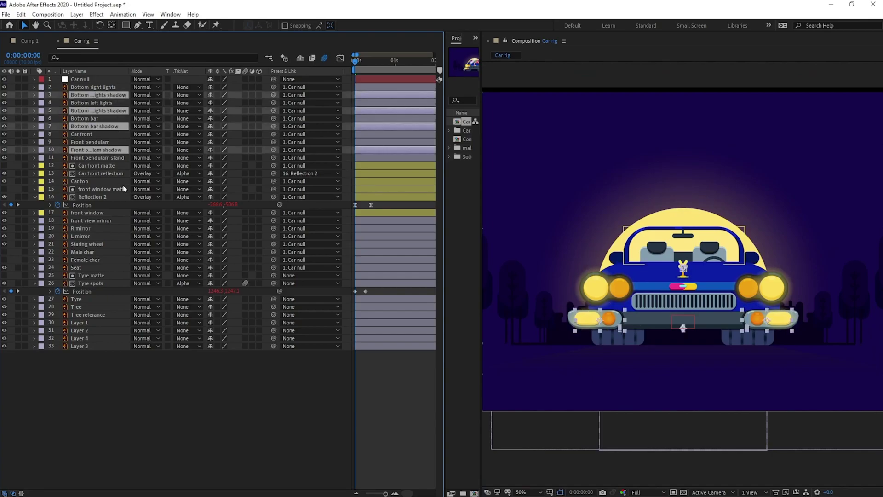
left_click(151, 150)
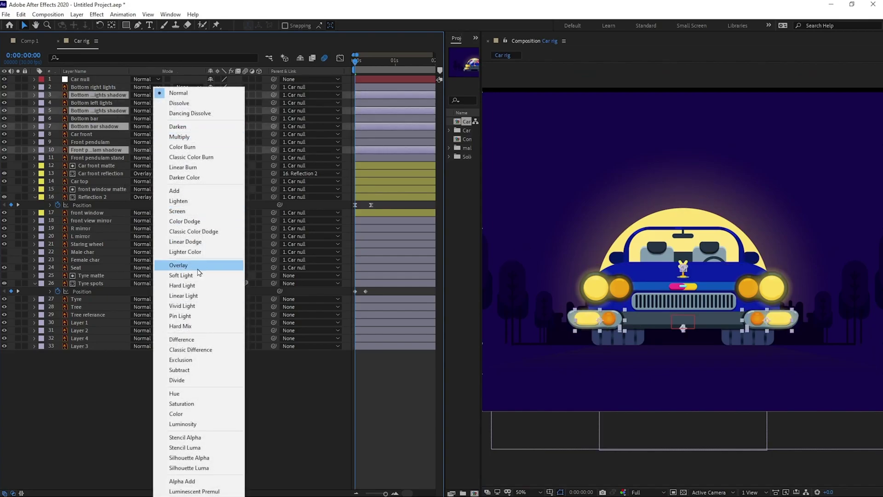
left_click(186, 266)
Set the opacity of the four selected shadow layers to 60%.
key("t")
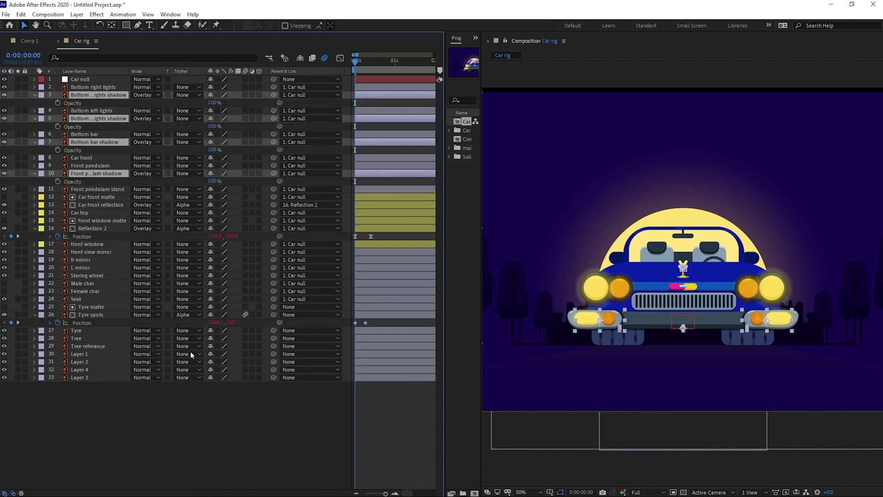
left_click(215, 103)
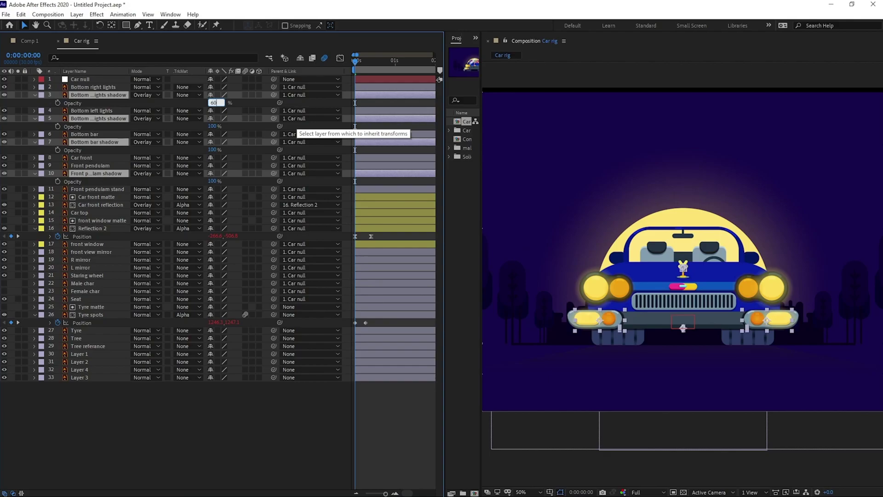
key("Return")
left_click(405, 410)
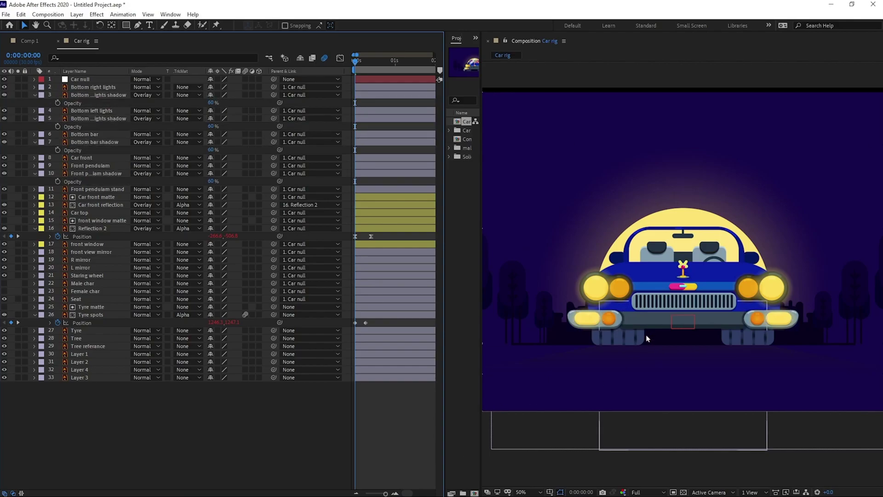
Add Position and Rotation keyframes to the Car null at frame 0 and frame 10, and return to the start.
left_click(87, 79)
key("=")
key("=")
key("=")
key("=")
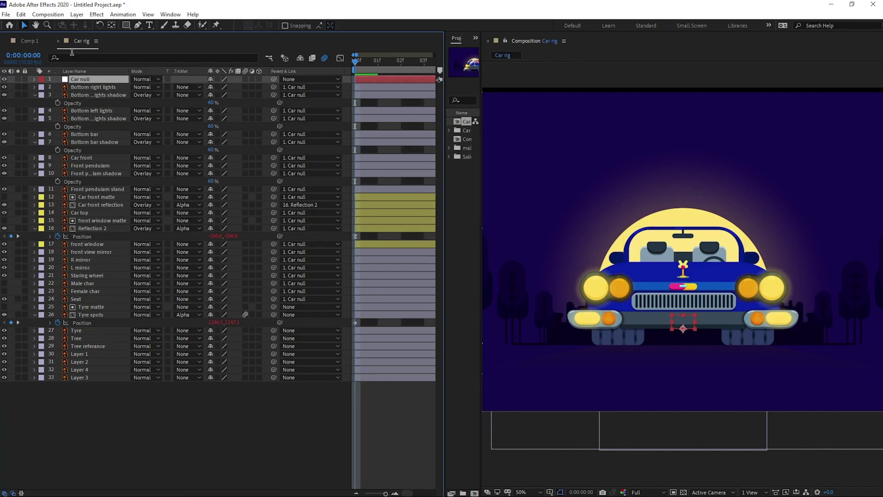
key("p")
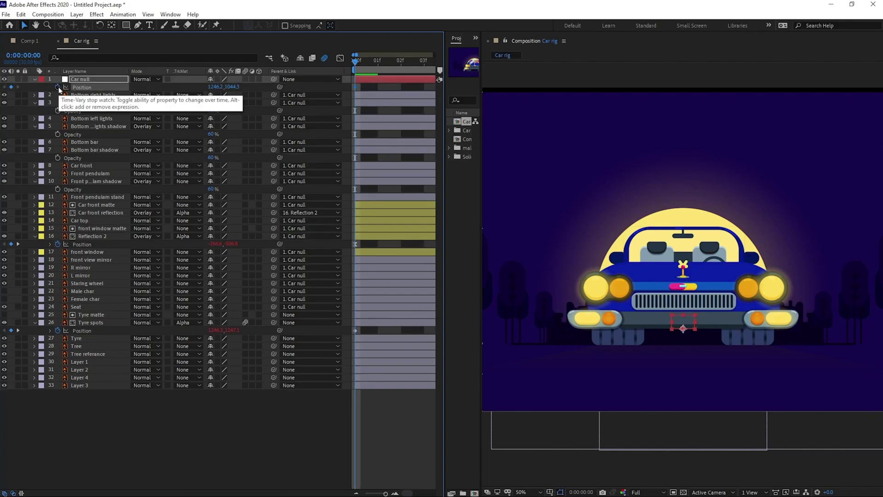
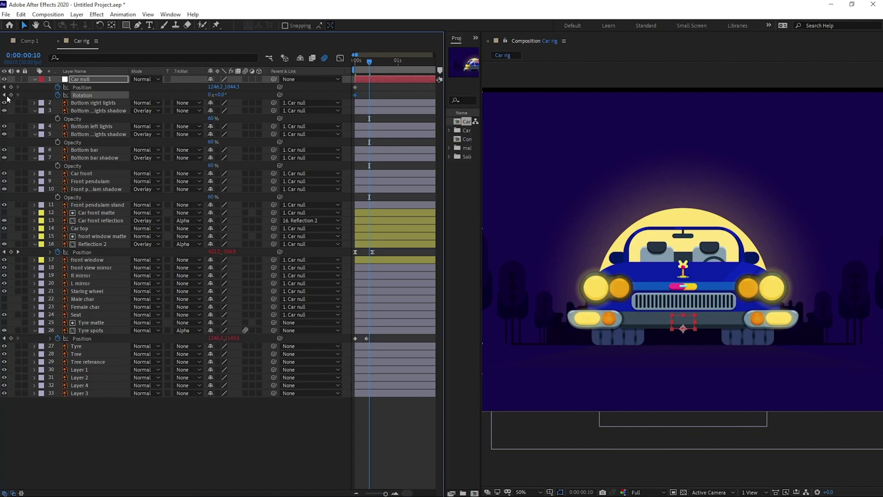
left_click(11, 86)
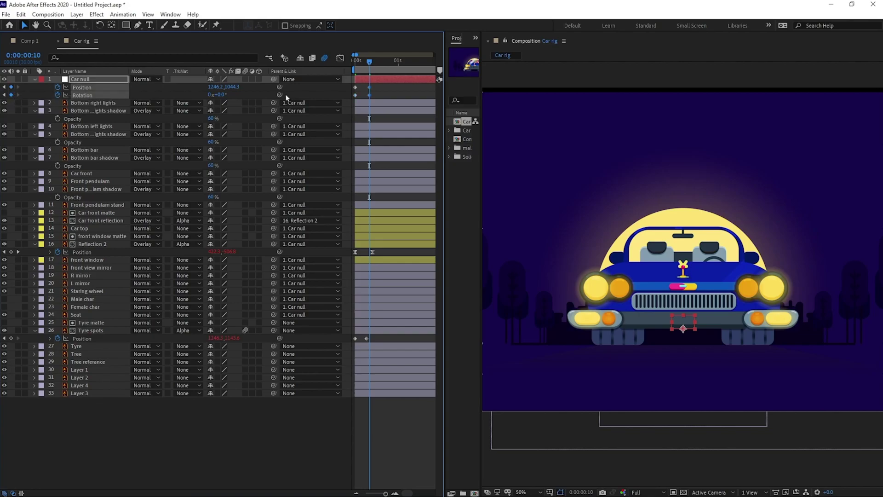
left_click(356, 63)
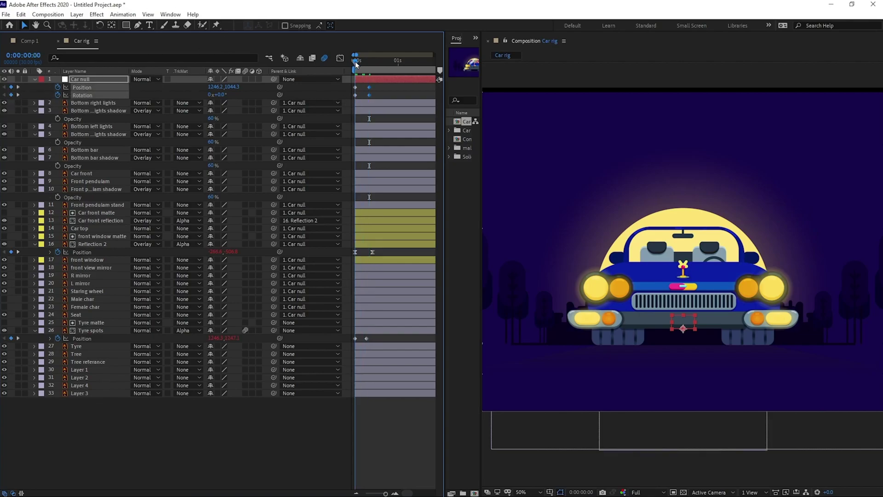
Set the Car null's rotation at frame 0 to -1°.
left_click_drag(220, 94, 215, 94)
left_click(230, 94)
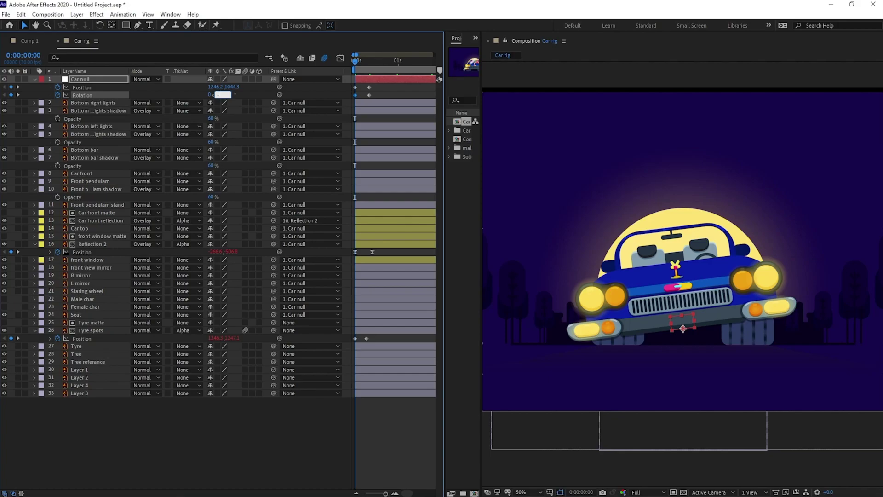
type("-1")
key("Return")
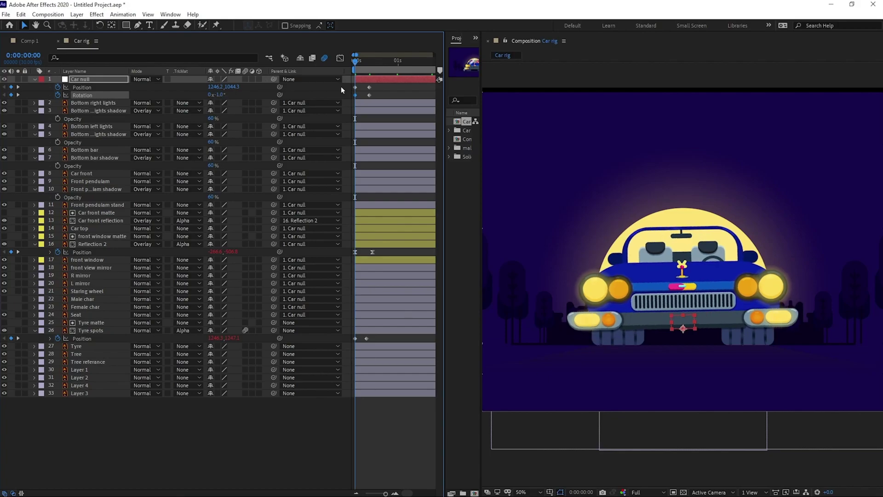
Raise the Car null at frame 0 to a Y position of 1024.3.
key("Up")
key("Up")
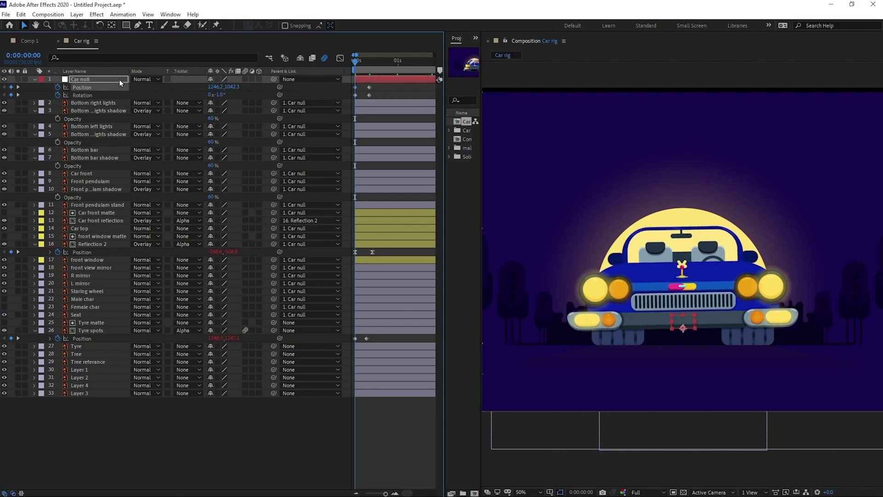
key("Up")
key("Up")
key("Up")
key("Up")
key("Up")
key("Up")
key("Up")
key("Up")
key("Up")
key("Up")
key("Up")
key("Up")
key("Up")
key("Up")
key("Up")
key("Up")
key("Up")
key("Up")
key("Up")
key("Up")
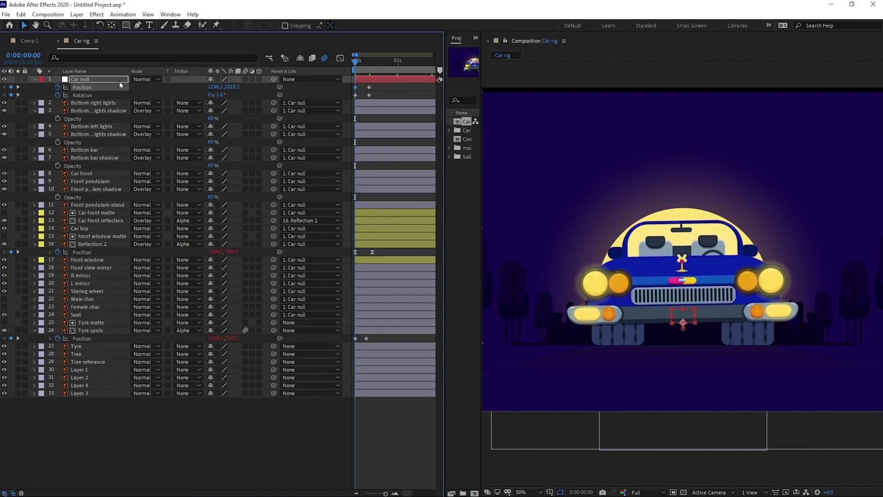
key("Down")
key("Down")
key("Down")
key("Down")
key("Down")
key("Down")
At frame 10, set the Car null's rotation to 1° and lower it to a Y position of 1060.3.
key("k")
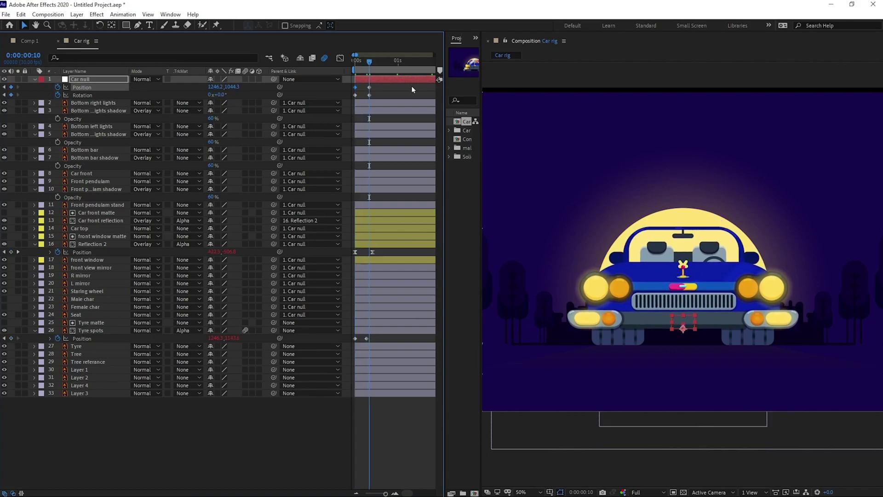
left_click(122, 82)
left_click(220, 96)
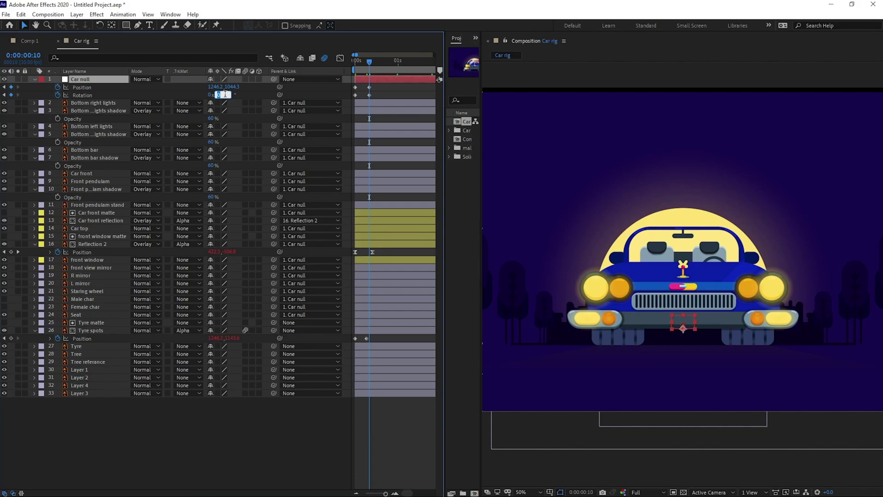
type("1")
key("Return")
key("Down")
key("Down")
key("Down")
key("Down")
key("Down")
key("Down")
key("Down")
key("Down")
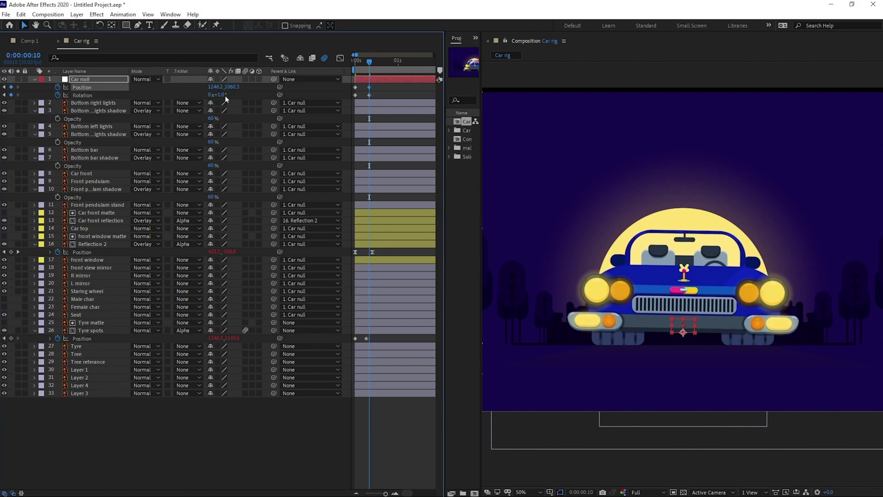
Set the Car null's rotation to 0.6° at frame 10 and -0.6° at frame 0.
left_click(221, 95)
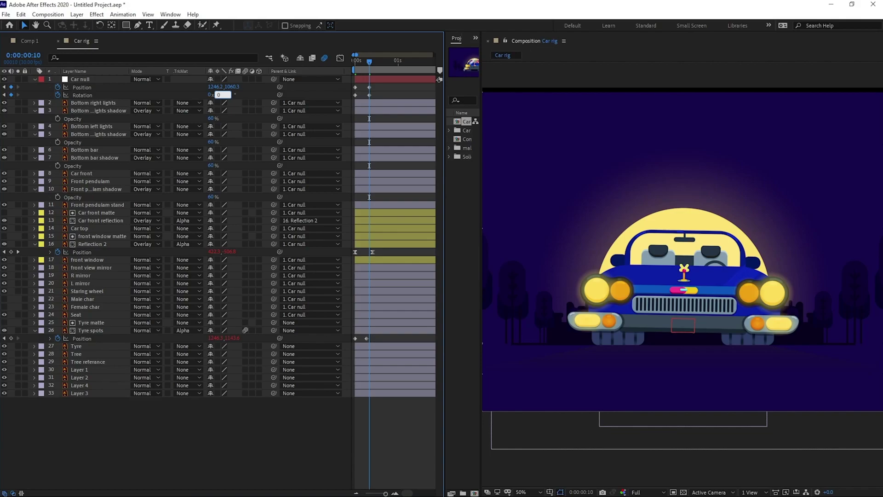
key("Return")
key("j")
key("j")
left_click(222, 95)
type("-0.6")
key("Return")
Paste a copy of the Car null's eased Position and Rotation keyframes at frame 10 and time-reverse the copy.
key("k")
key("k")
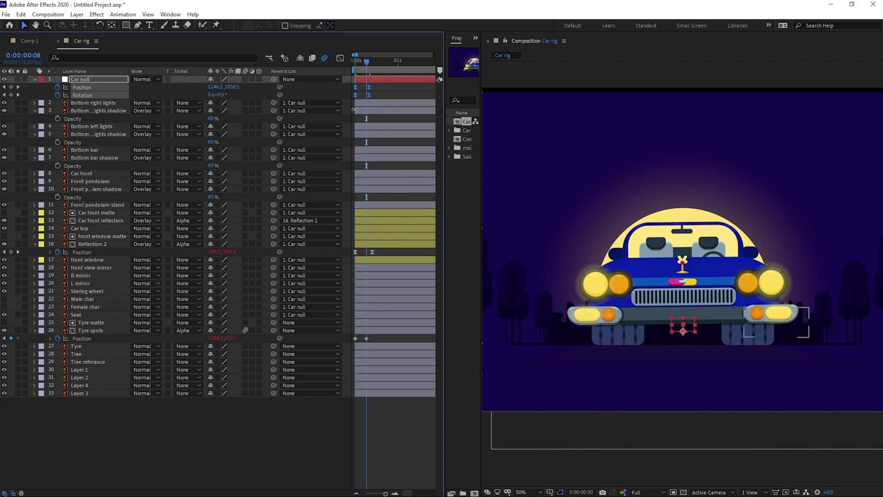
left_click_drag(379, 87, 352, 98)
key("ctrl+c")
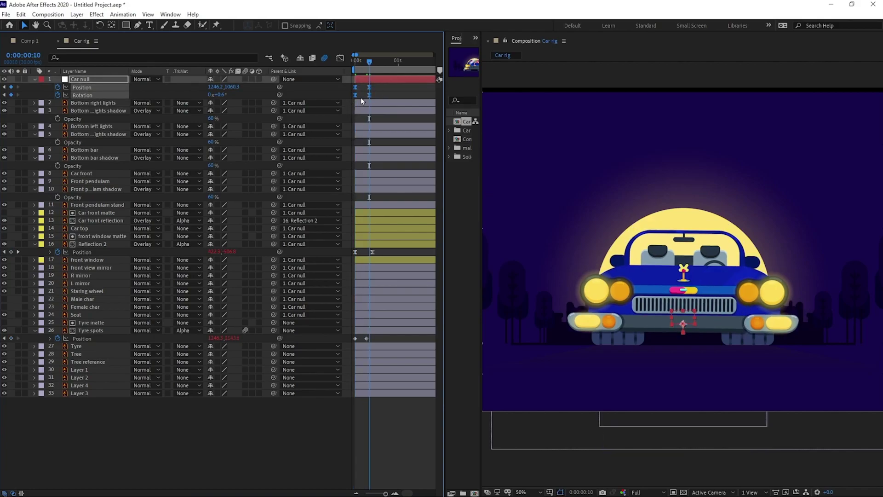
key("ctrl+v")
right_click(371, 94)
mouse_move(410, 208)
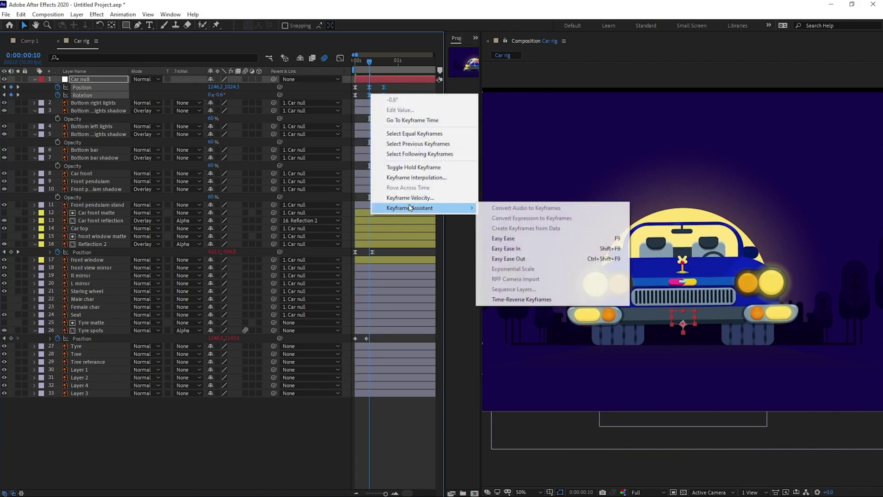
left_click(518, 300)
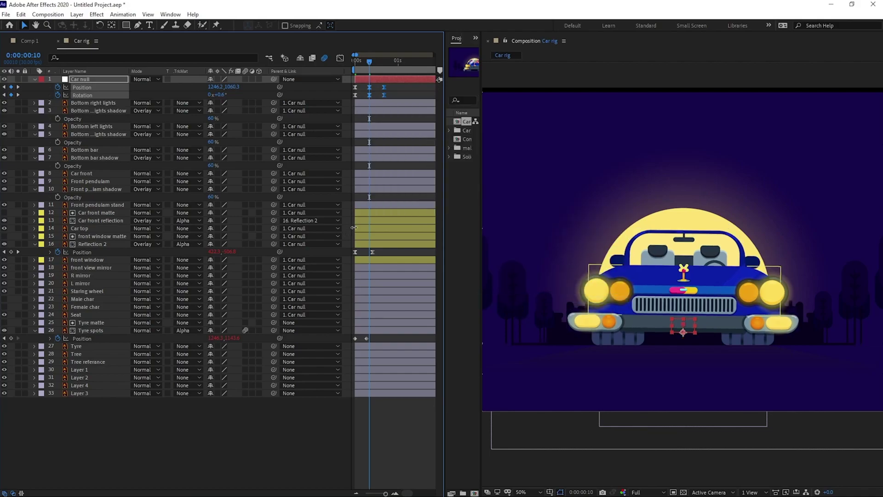
Copy the loopIn()+loopOut()-value expression from Reflection 2's Position to the Car null's Rotation and Position.
left_click(49, 252)
left_click(372, 271)
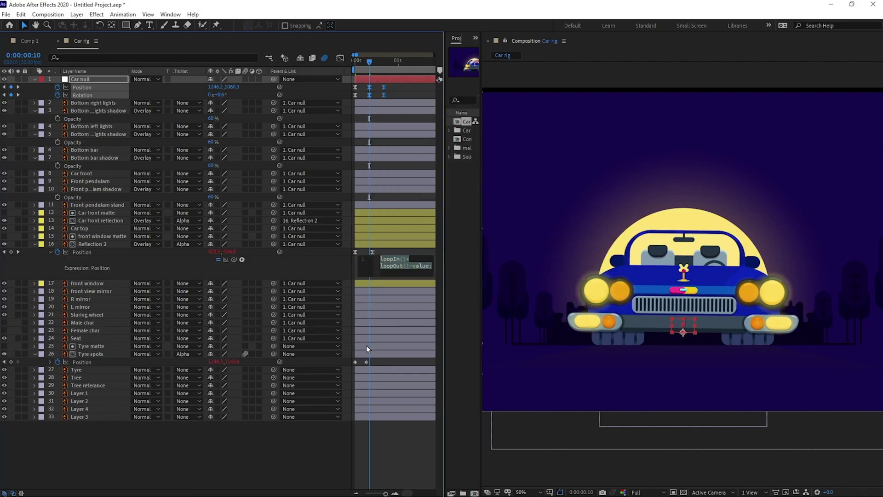
key("ctrl+c")
left_click(57, 94, "alt")
key("ctrl+v")
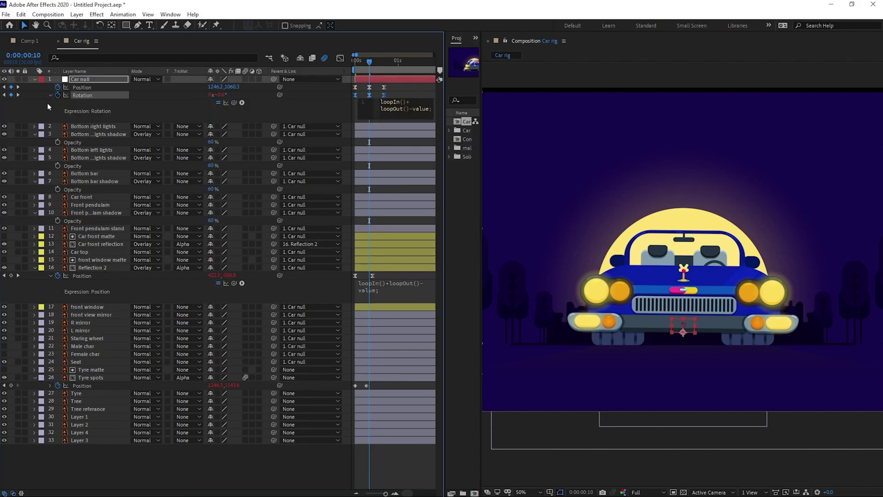
left_click(58, 87, "alt")
key("ctrl+v")
left_click(90, 145)
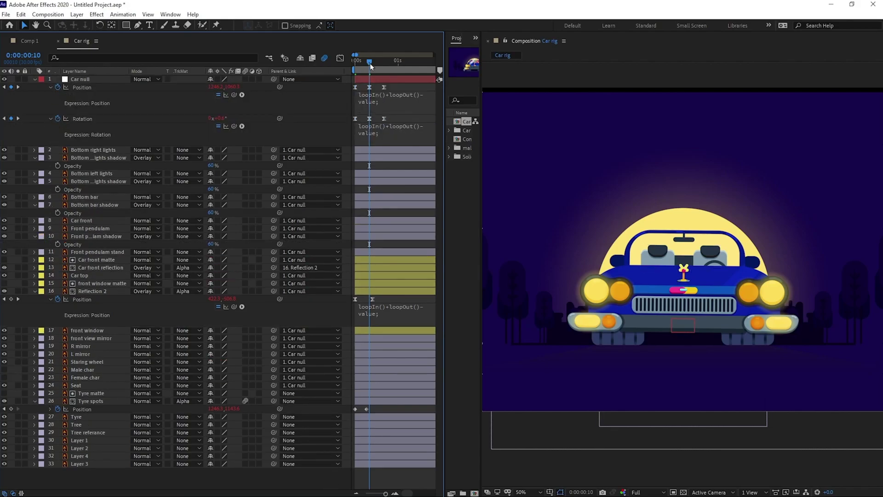
Preview the looping car movement from the start of the composition.
left_click_drag(371, 62, 336, 61)
key("space")
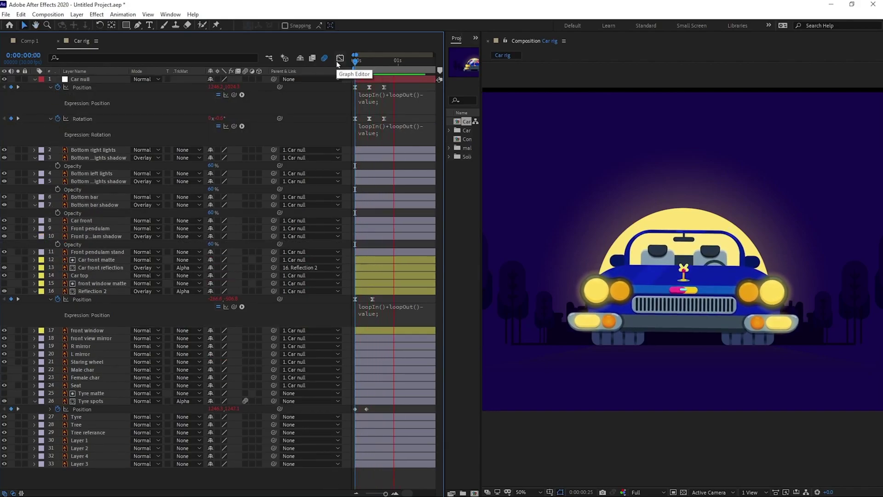
key("space")
key("space")
left_click_drag(360, 61, 337, 61)
Shift the Car null's middle and last Position and Rotation keyframes earlier, placing the middle pair at frame 6.
left_click(23, 56)
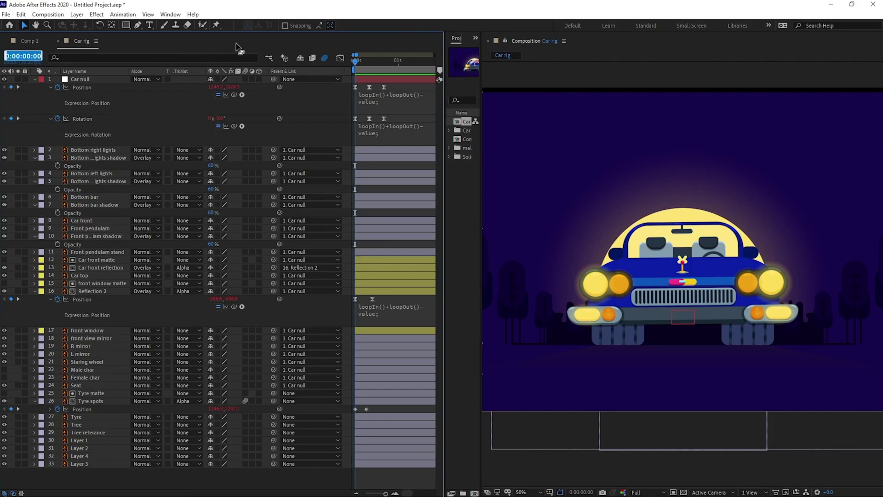
type("+6")
key("Return")
left_click_drag(399, 84, 366, 122)
key("equal")
key("equal")
left_click_drag(387, 119, 367, 120)
Move the Car null's last Position and Rotation keyframes to frame 12.
key("Page_Down")
key("Page_Down")
key("Page_Down")
key("Page_Down")
key("Page_Down")
key("Page_Down")
left_click_drag(429, 83, 414, 123)
left_click_drag(421, 119, 397, 121)
Play the retimed 12-frame car loop from frame 0 to check its speed.
key("minus")
key("minus")
left_click_drag(371, 61, 341, 65)
key("space")
key("space")
Offset the Car null's three Rotation keyframes to run from frame 4 to frame 16, and preview the result.
mouse_move(384, 117)
left_mouse_down()
mouse_move(339, 125)
mouse_move(376, 121)
left_mouse_up()
key("equal")
key("equal")
key("minus")
key("minus")
key("space")
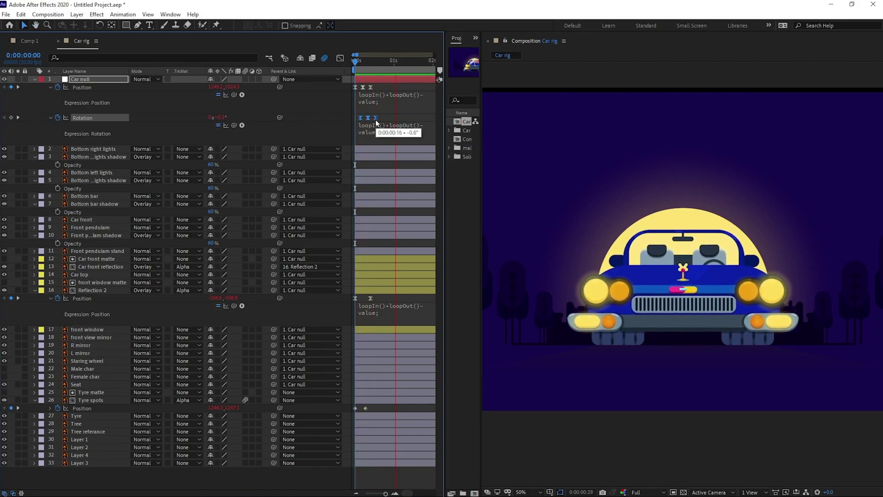
key("space")
At frame 6, raise the Car null's Position keyframe to reduce the height of the bounce.
left_click(362, 64)
left_click(372, 80)
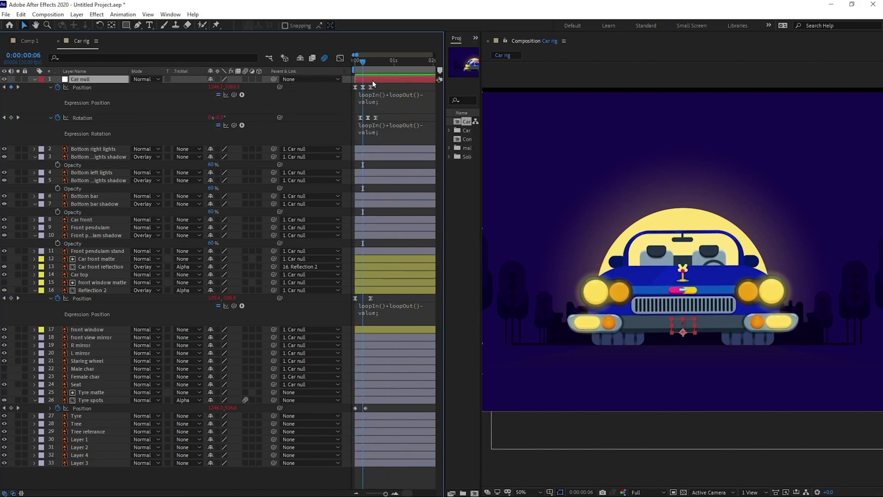
scroll(758, 352, "up", 1)
key("Up")
key("Up")
key("Up")
key("Up")
key("Up")
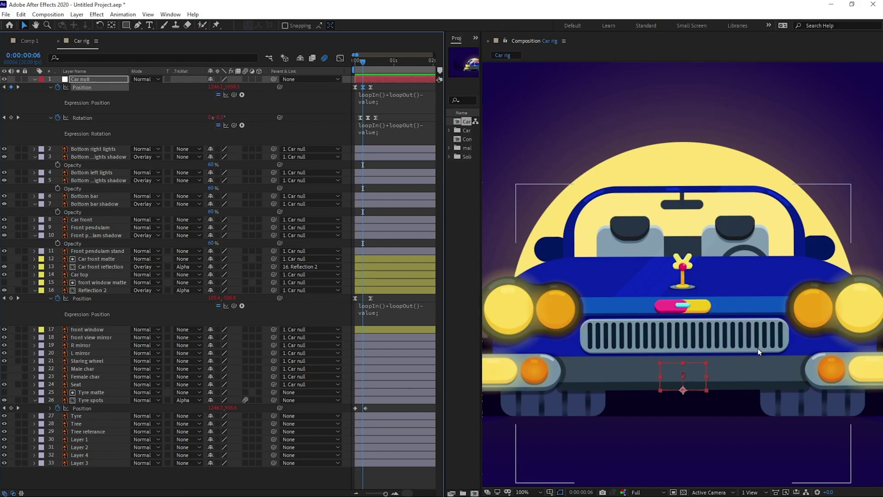
key("shift+Up")
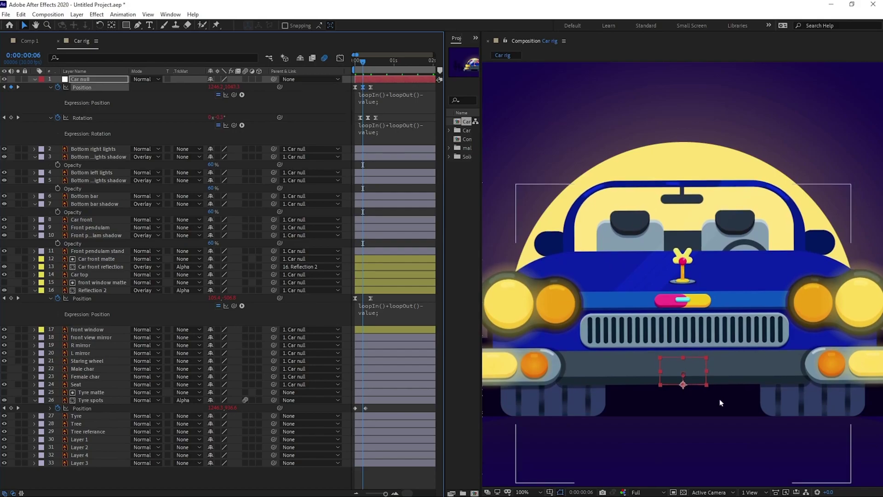
Preview the reduced car bounce from the start at 50% view size.
scroll(372, 98, "down", 2)
left_click(373, 107)
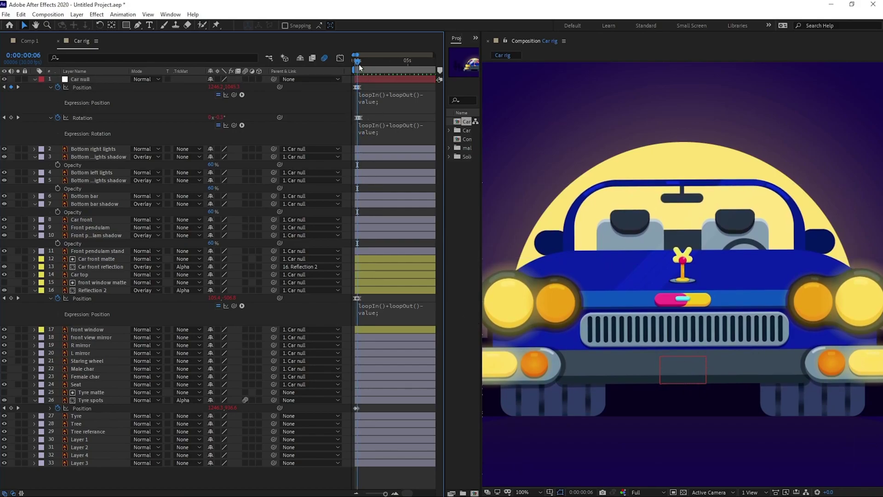
left_click_drag(359, 63, 335, 65)
key("comma")
key("space")
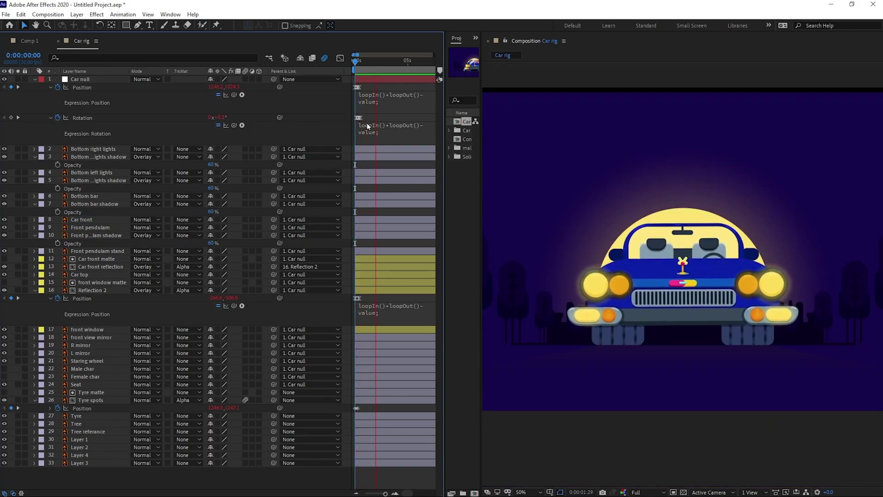
key("space")
Compress the Car null's Position and Rotation keyframes together so the Position loop ends at frame 10, and preview it.
key("equal")
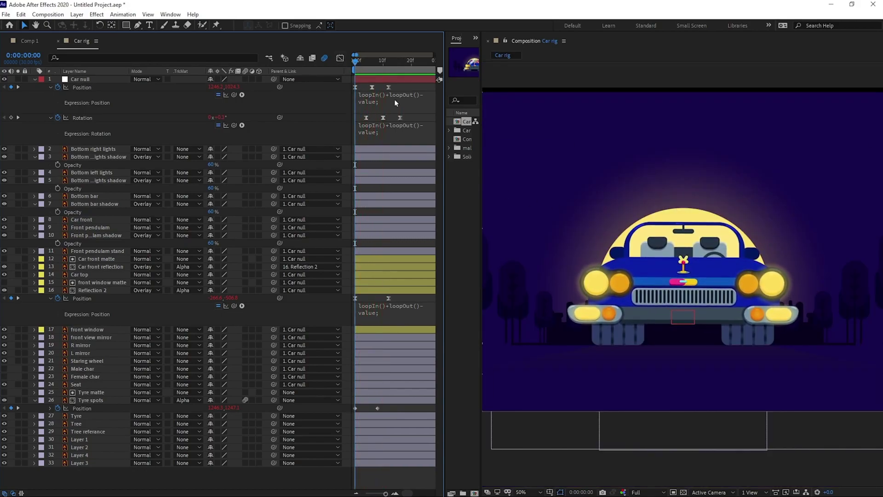
left_click_drag(406, 87, 346, 126)
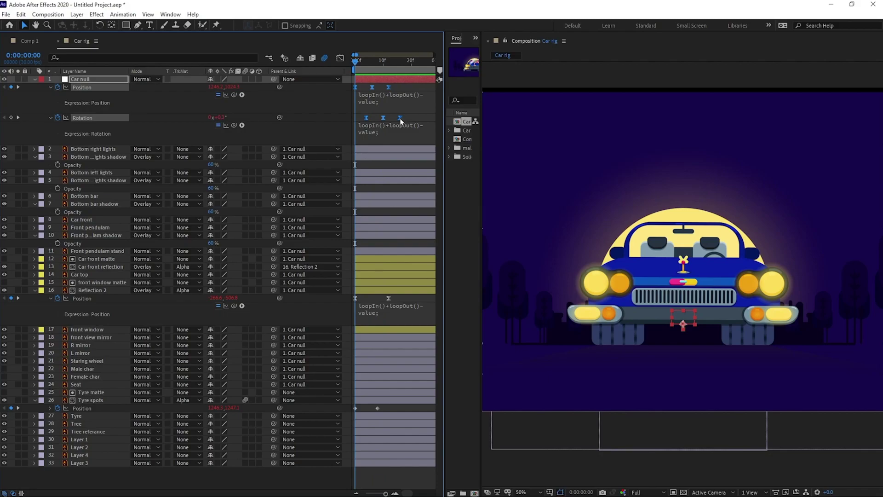
left_click_drag(399, 117, 394, 124)
key("space")
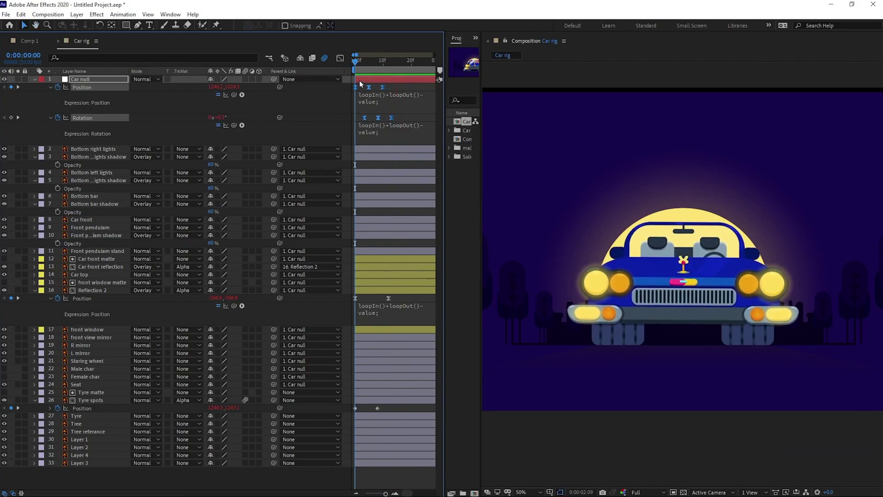
key("space")
Align the Car null's Rotation keyframes exactly to frames 3, 8 and 13.
left_click(697, 294)
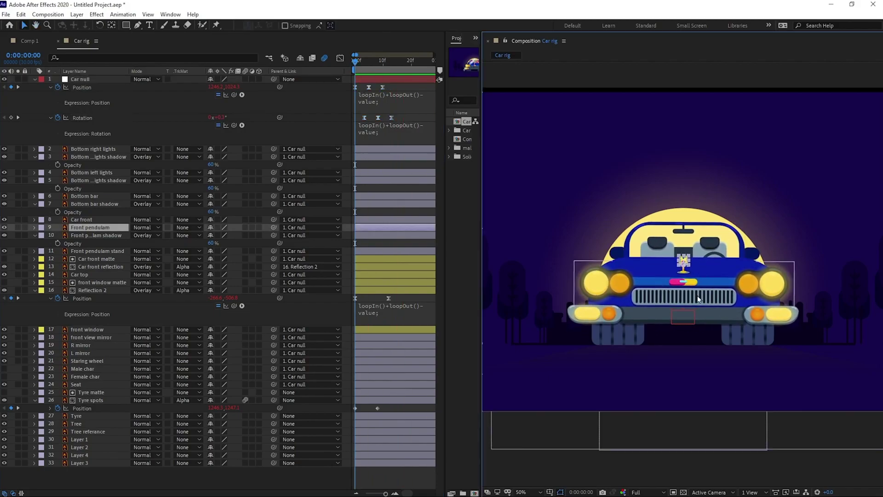
scroll(697, 299, "up", 1)
scroll(698, 298, "up", 1)
key("space")
left_click_drag(721, 279, 723, 291)
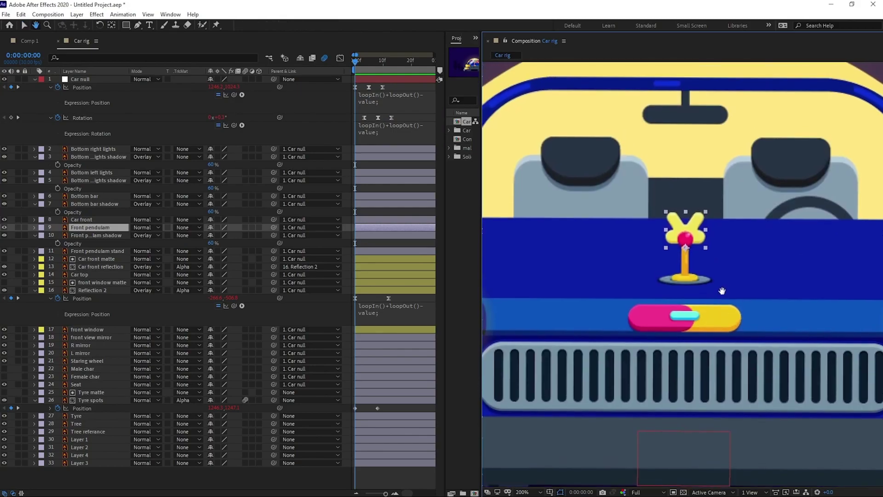
key("space")
key("=")
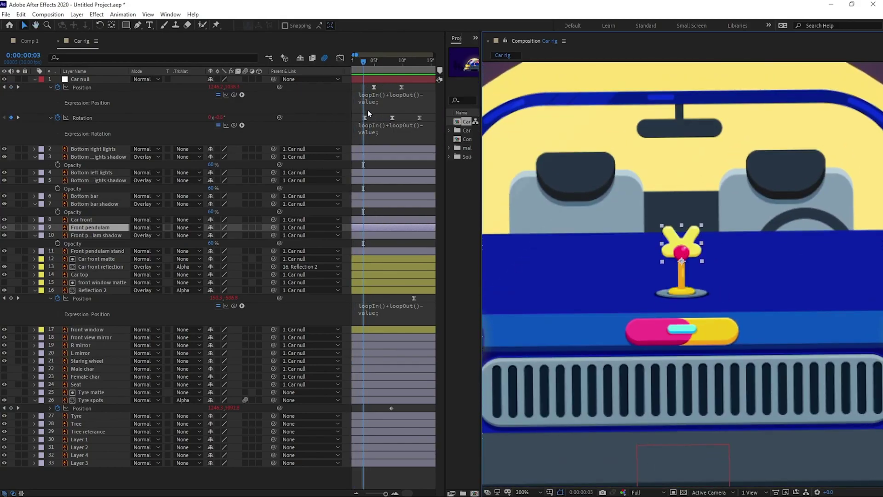
left_click(365, 118)
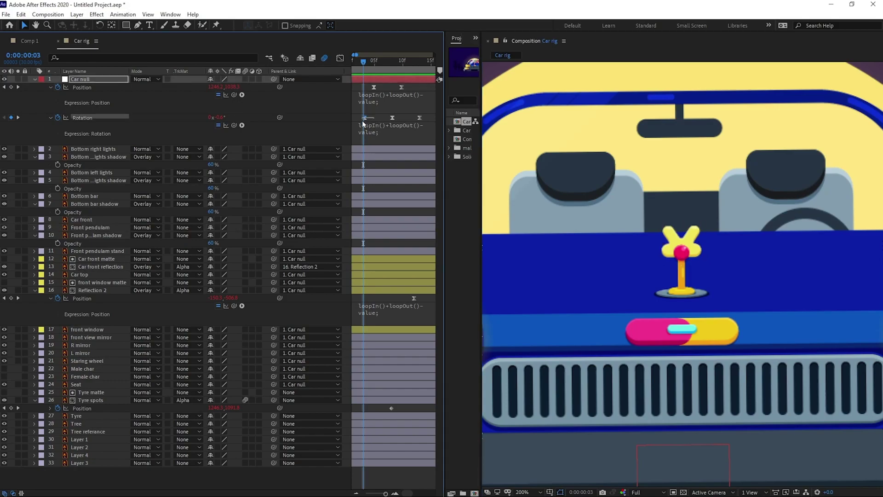
left_click(390, 68)
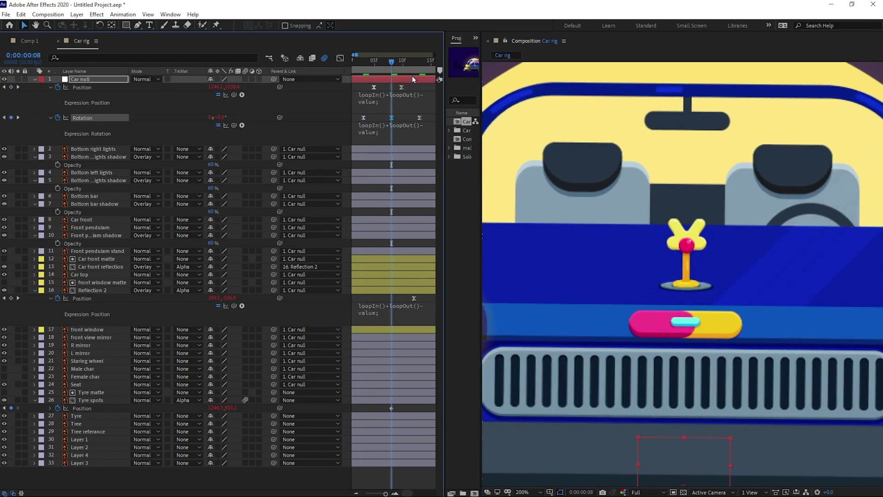
left_click(420, 65)
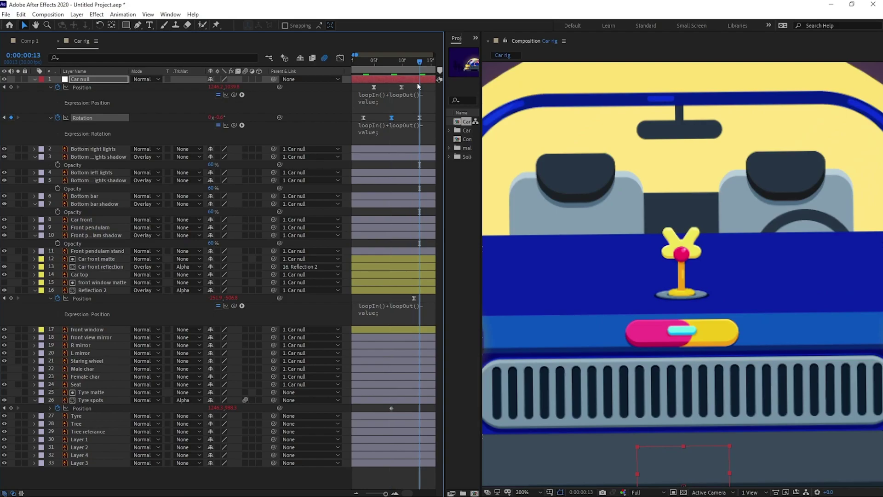
Copy the Car null's Rotation keyframes onto the Front pendulam layer, starting at frame 3.
left_click(364, 62)
left_click(80, 118)
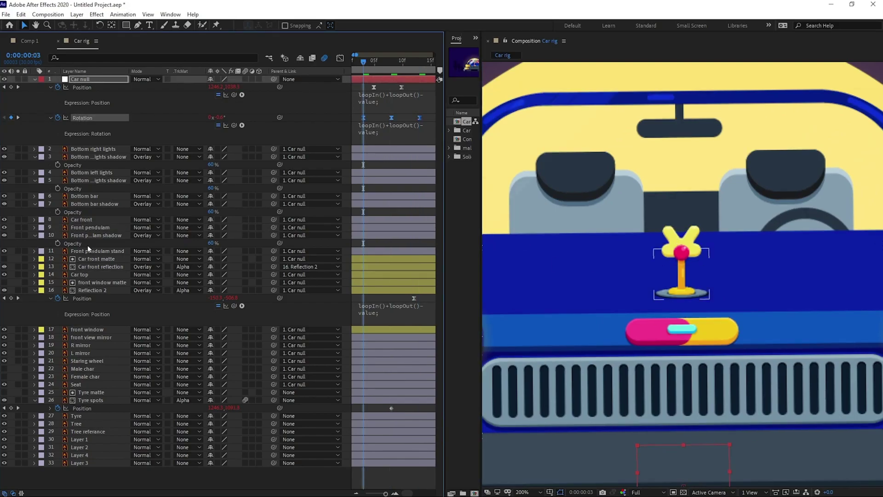
left_click(694, 243)
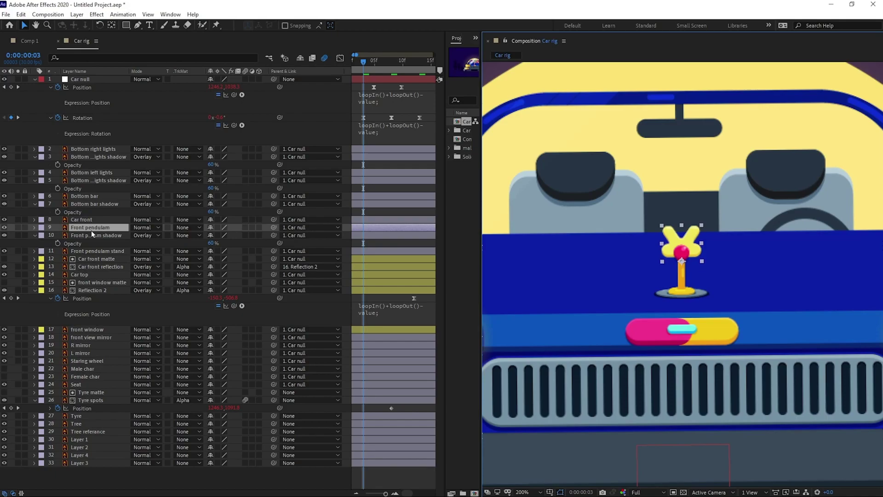
key("ctrl+v")
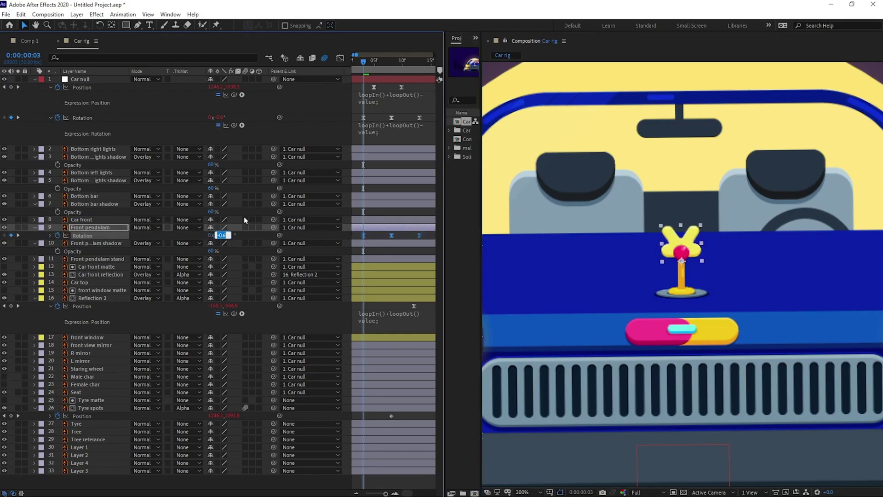
Set the Front pendulam layer's Rotation to -2° at frame 3 and +2° at frame 8.
type("-2")
key("Return")
key("k")
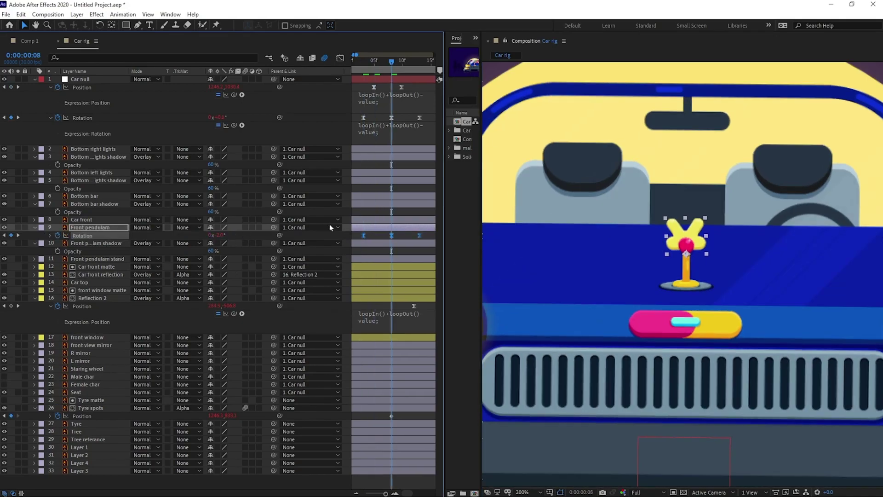
left_click(220, 236)
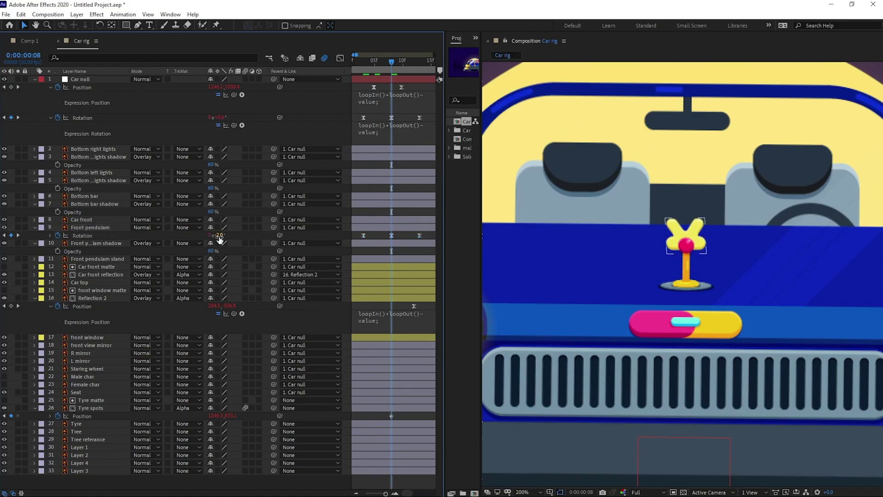
type("+2")
key("Return")
key("k")
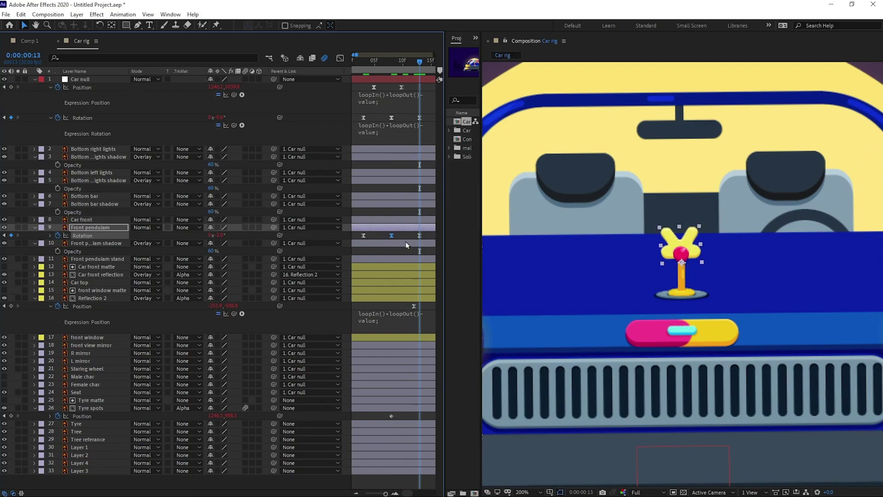
Try delaying the Front pendulam's Rotation keyframes to start at frame 8, and preview the swing from the start.
left_click_drag(424, 237, 390, 236)
scroll(355, 242, "down", 1)
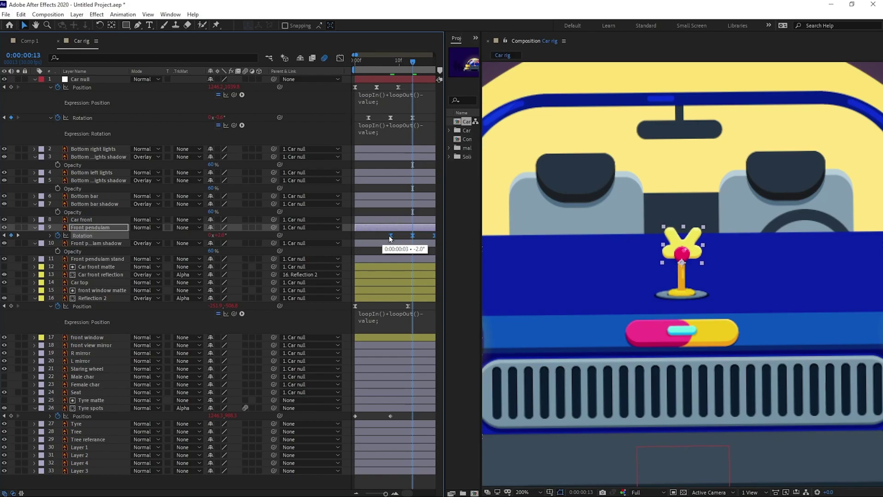
scroll(392, 236, "down", 3)
left_click(355, 62)
scroll(602, 174, "down", 2)
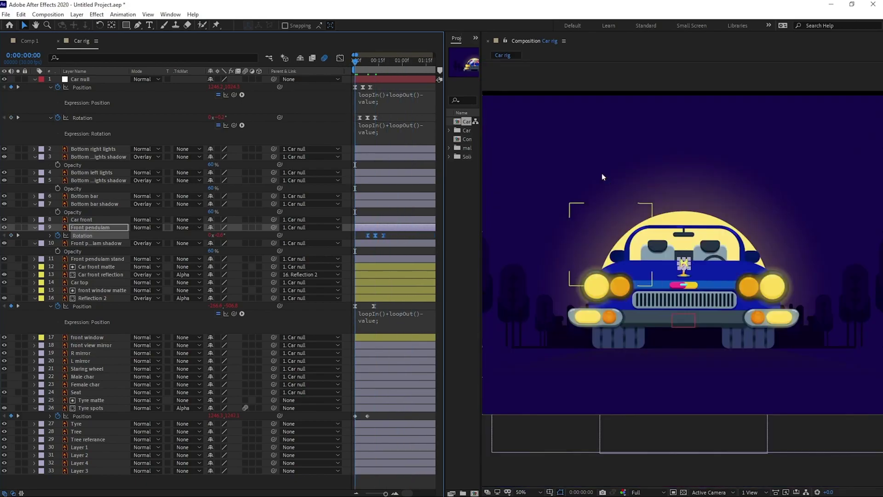
key("space")
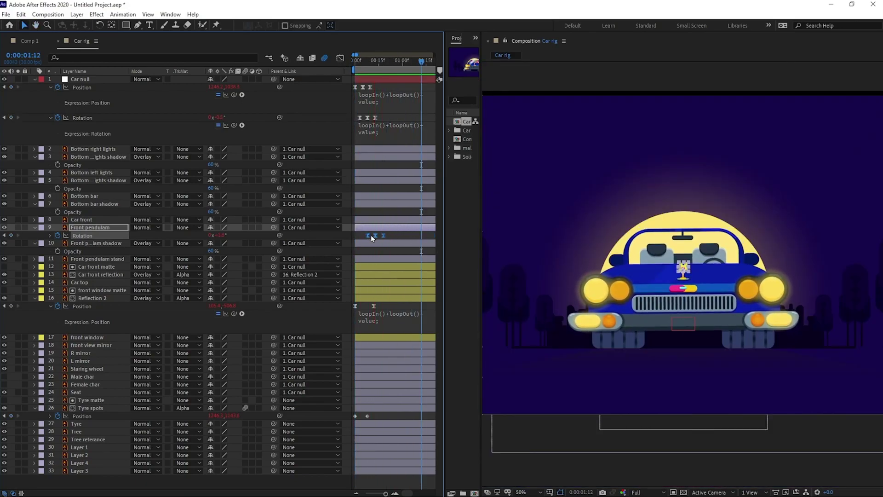
Shift the Front pendulam's Rotation keyframes to start at frame 6, preview the swing and save the project.
key("semicolon")
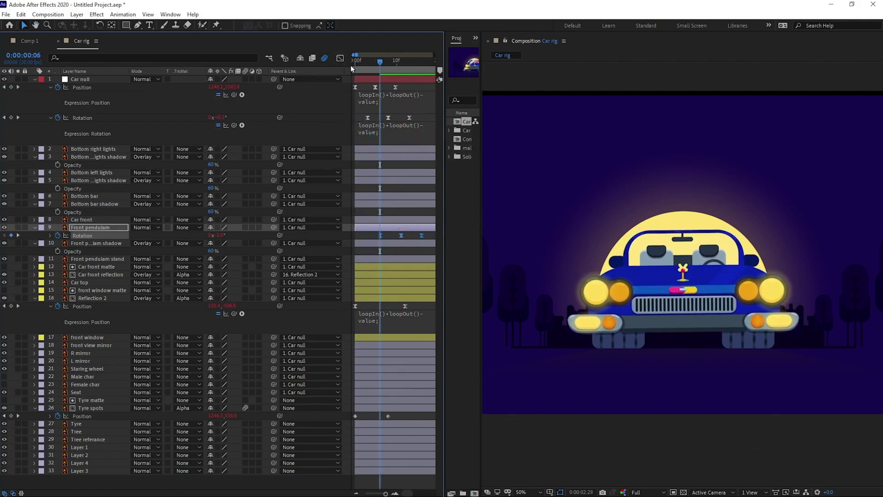
key("space")
left_click(405, 96)
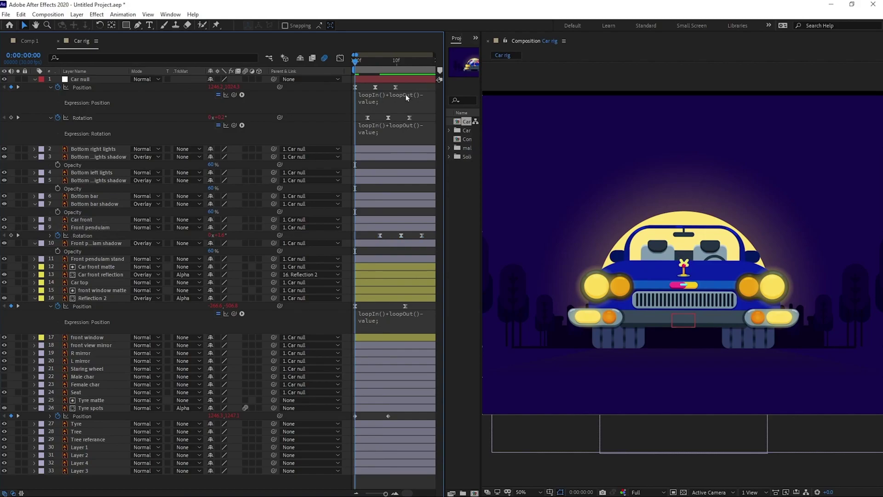
key("ctrl+s")
left_click(407, 253)
Move the anchor point of the large tree beside the car to the base of its trunk.
left_click_drag(563, 298, 658, 299)
left_click(581, 286)
key("y")
left_click_drag(578, 295, 580, 353)
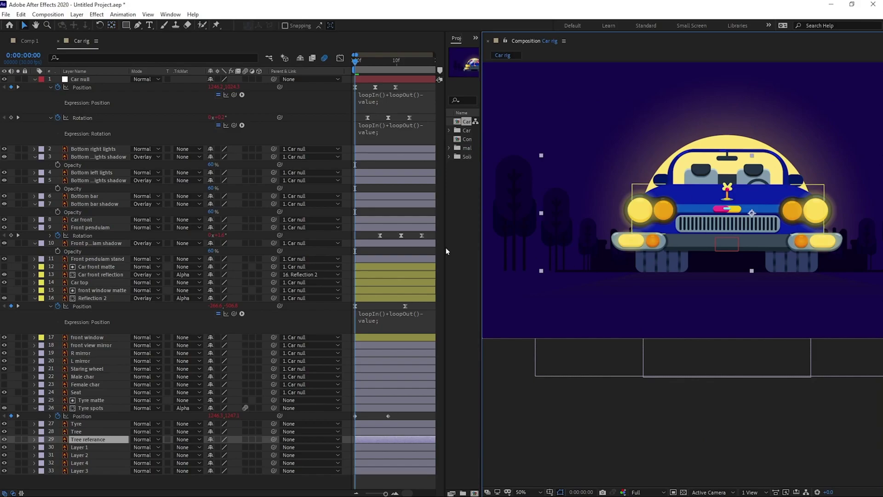
Add Position and Scale keyframes to the Tree layer at frame 0.
left_click(92, 431)
key("p")
key("shift+s")
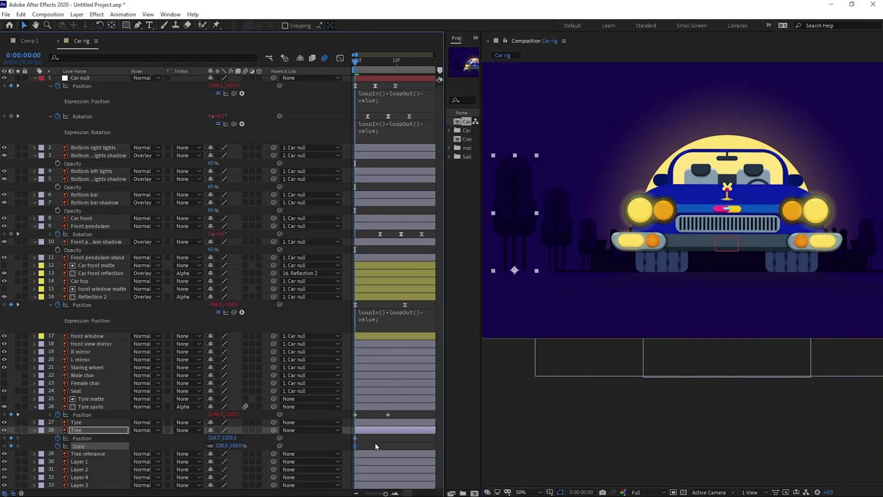
At frame 20, move the Tree horizontally behind the car's nearer front tyre and scale it down to 24.2%.
left_click(23, 55)
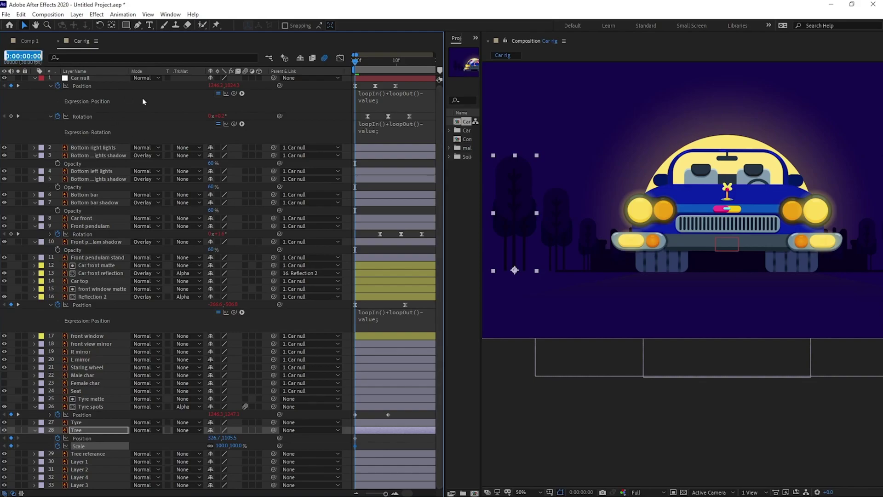
type("20")
key("Return")
left_click_drag(520, 241, 656, 242)
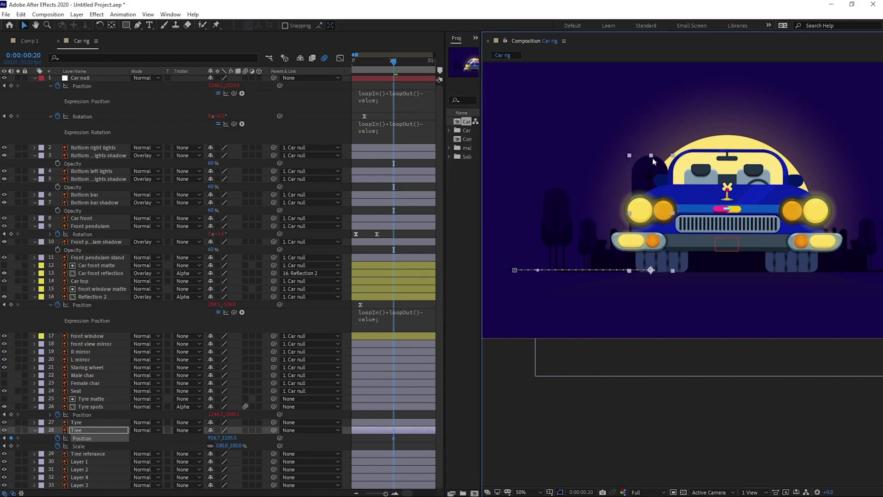
left_click_drag(651, 156, 656, 246)
Apply the loopIn()+loopOut()-value expression from Reflection 2's Position to the Tree layer's Scale and Position.
left_click(383, 312)
key("ctrl+c")
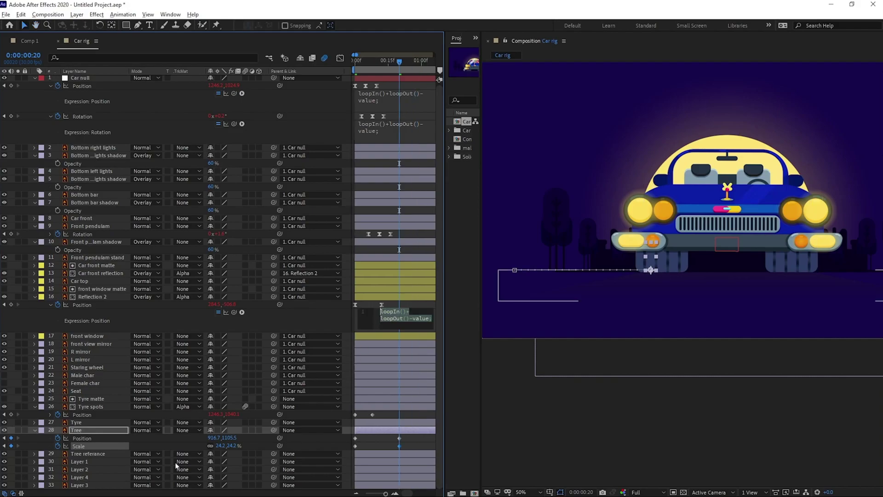
left_click(58, 446, "alt")
key("ctrl+v")
left_click(58, 438, "alt")
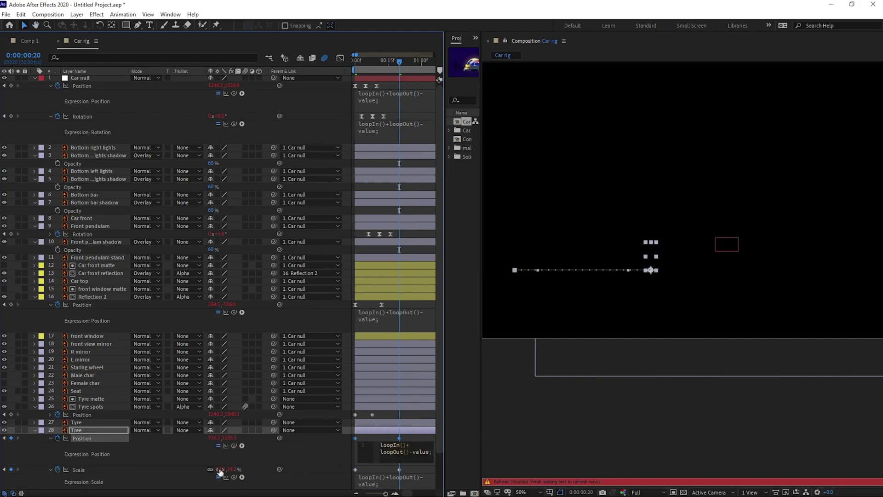
key("ctrl+v")
left_click(346, 471)
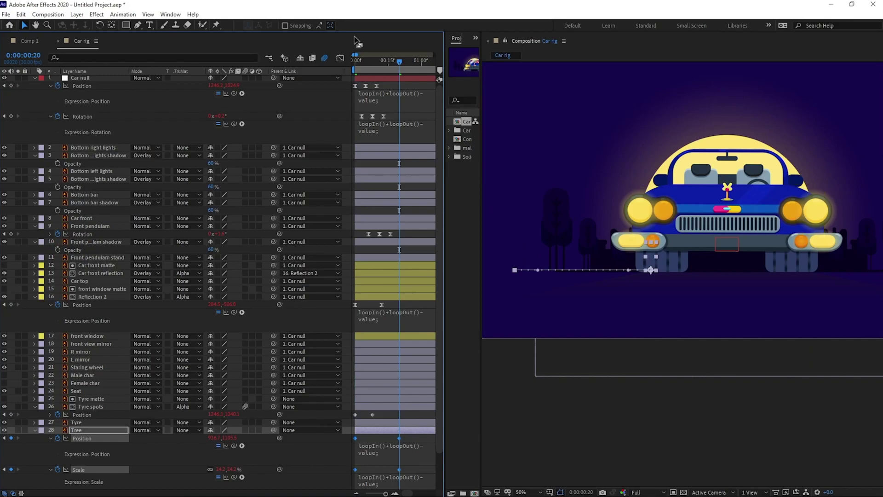
Preview the looping Tree animation from the start of the composition.
left_click(359, 67)
key("space")
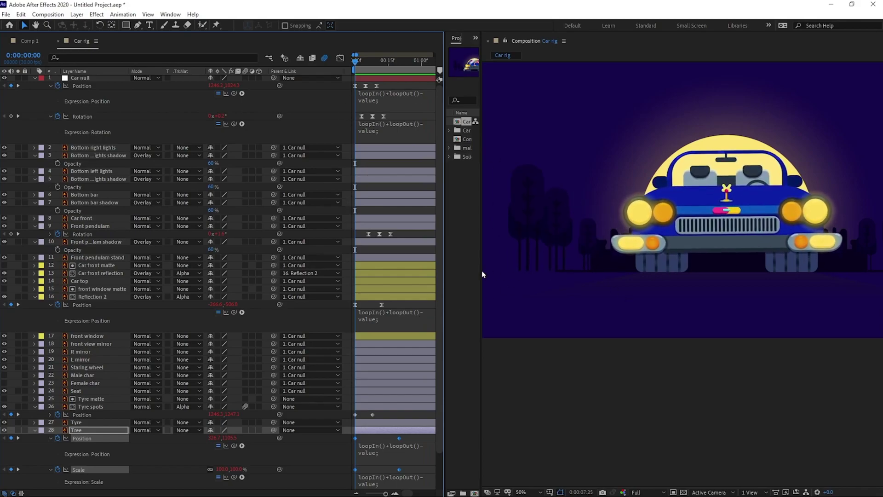
key("space")
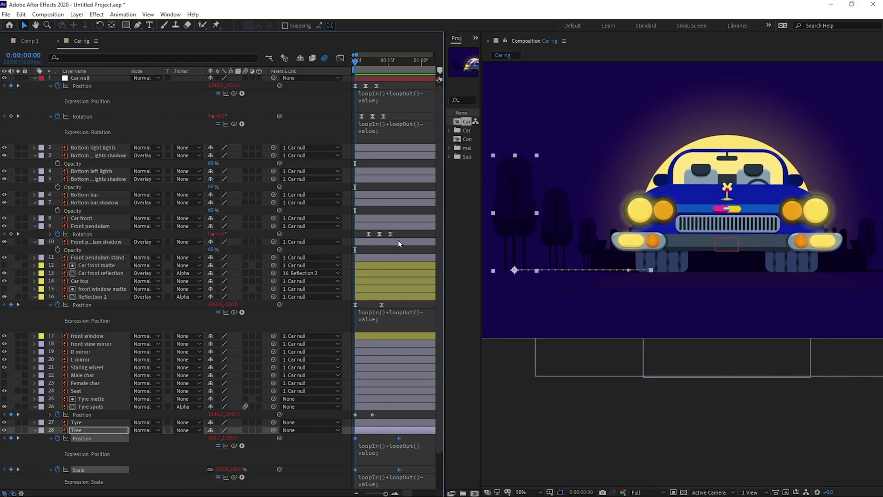
Duplicate the Tree layer twice and delete the Tree referance layer.
scroll(49, 382, "down", 2)
left_click(111, 391)
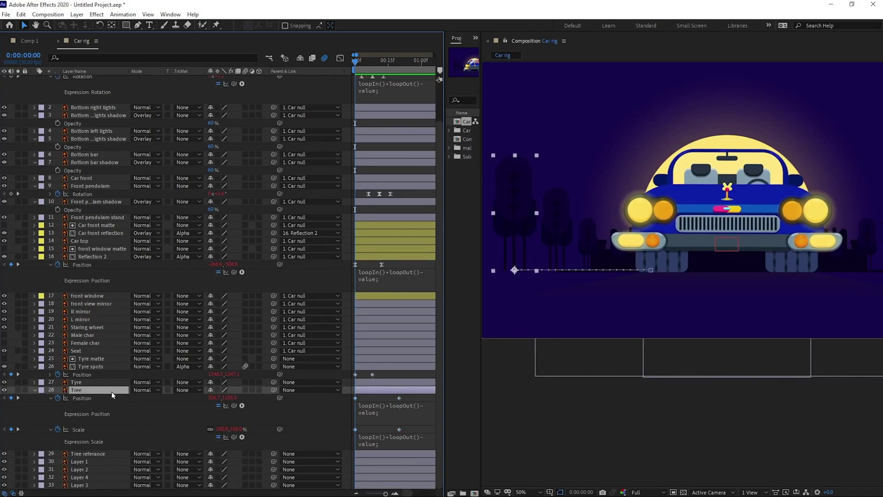
key("ctrl+d")
left_click(96, 385)
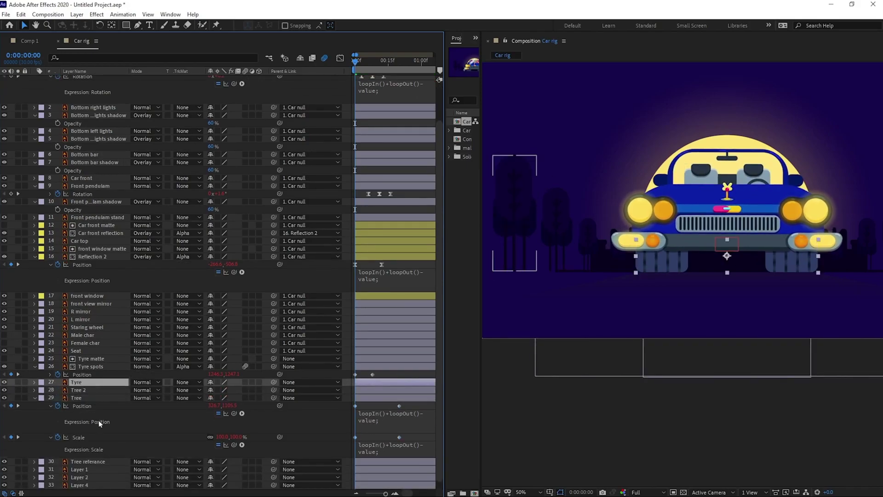
scroll(100, 432, "down", 1)
left_click(98, 454)
key("Delete")
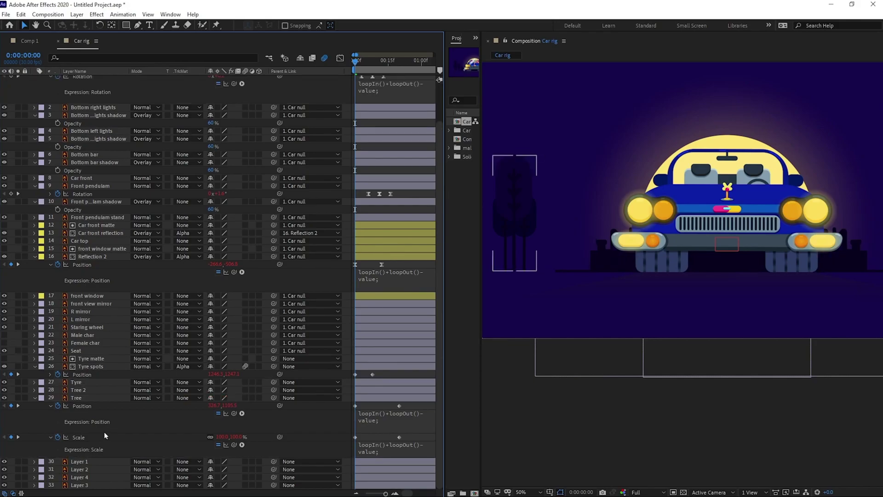
left_click(85, 399)
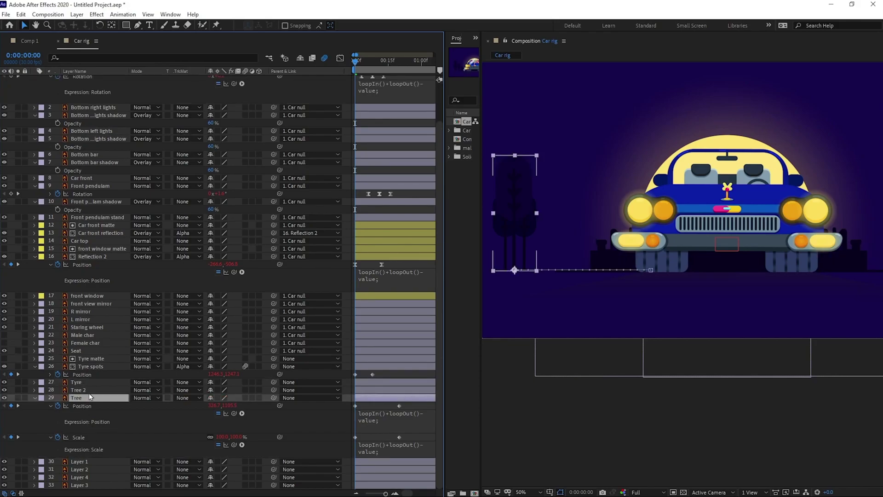
key("ctrl+d")
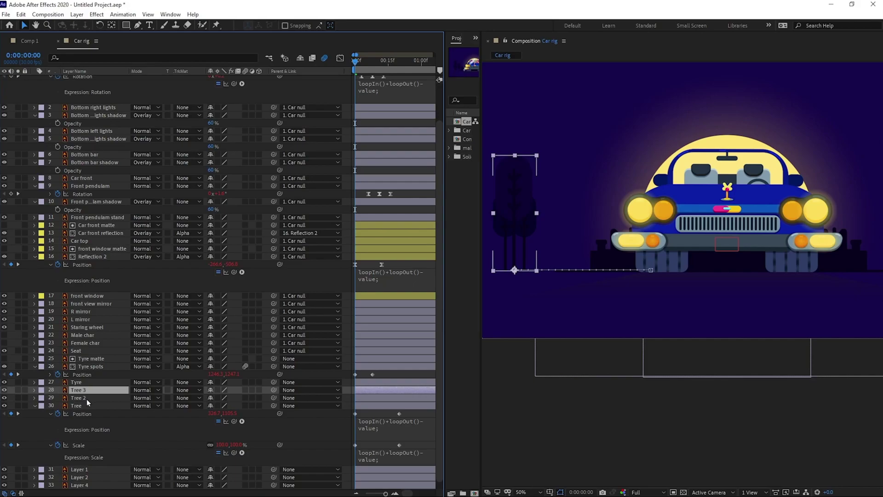
Stagger the tree copies in time, starting Tree 2 at about frame 8 and Tree 3 at about frame 16.
left_click(86, 399)
key("space")
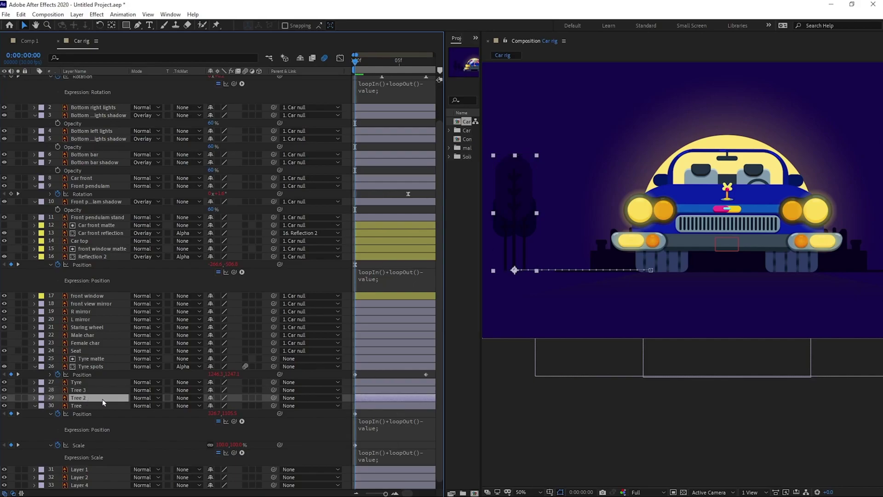
left_click(366, 390)
key("bracketleft")
key("minus")
key("minus")
left_click_drag(378, 61, 305, 65)
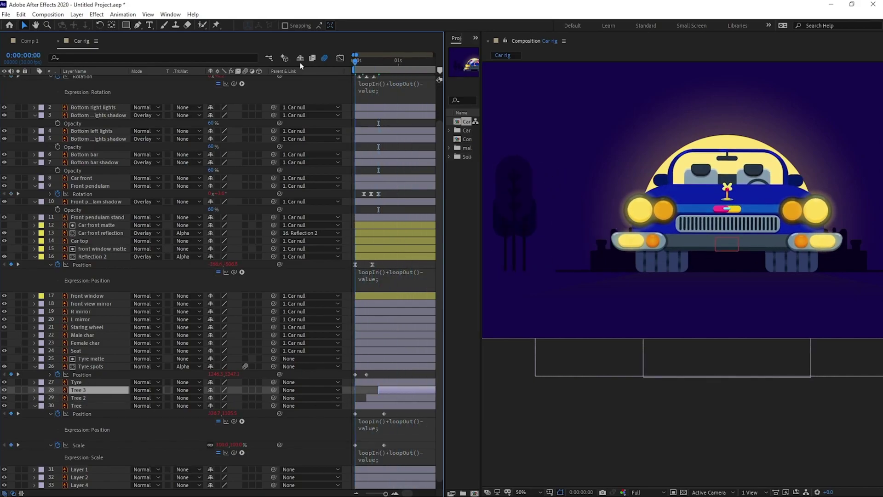
Extend the Tree 3, Tree 2 and Tree layers back to the start of the composition.
left_click(278, 405, "shift")
key("alt+bracketleft")
left_click_drag(400, 392, 385, 394)
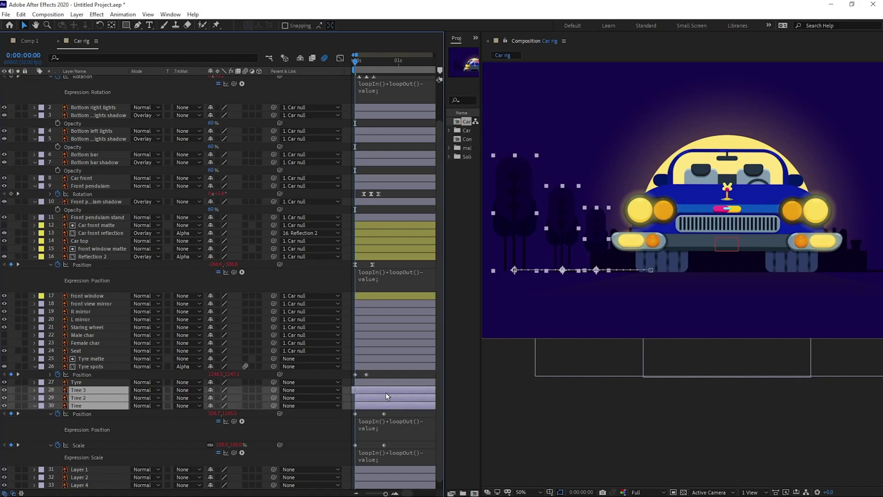
Pre-compose the three tree layers into a composition named Tree.
right_click(87, 402)
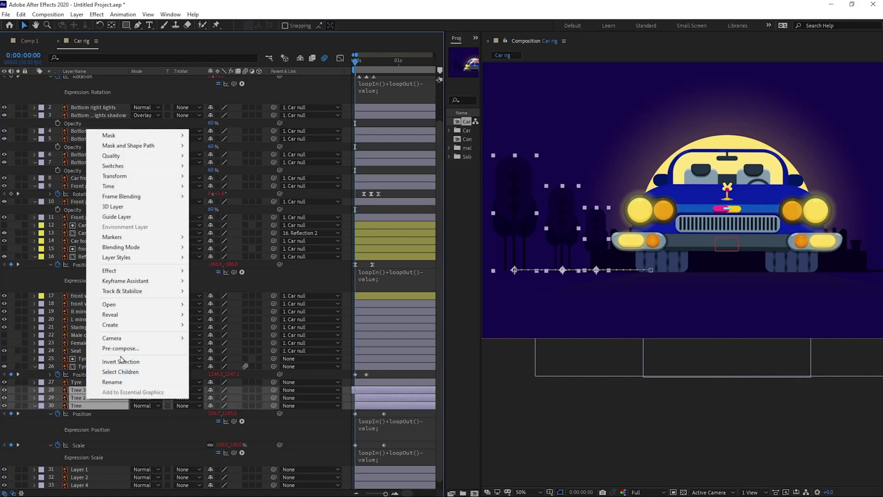
left_click(122, 359)
type("Tree")
key("Return")
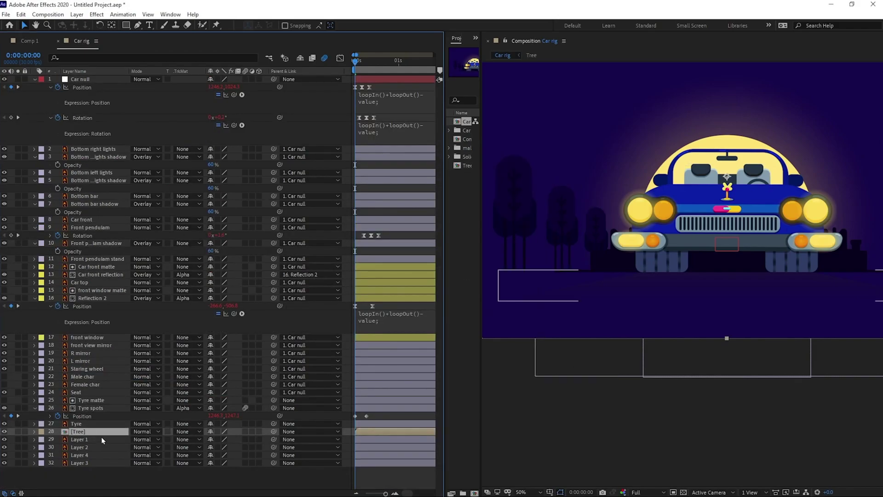
Duplicate the Tree precomp layer and flip the copy horizontally to the other side of the car.
key("ctrl+d")
right_click(96, 431)
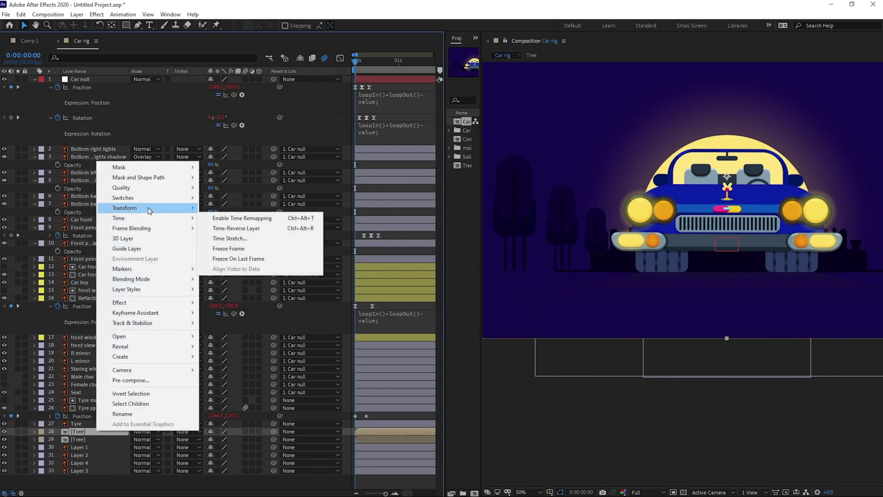
mouse_move(150, 209)
left_click(230, 285)
scroll(756, 260, "down", 2)
left_click_drag(761, 266, 742, 242)
Offset the flipped Tree layer slightly earlier in time and preview both rows of trees.
key("v")
left_click_drag(363, 432, 362, 432)
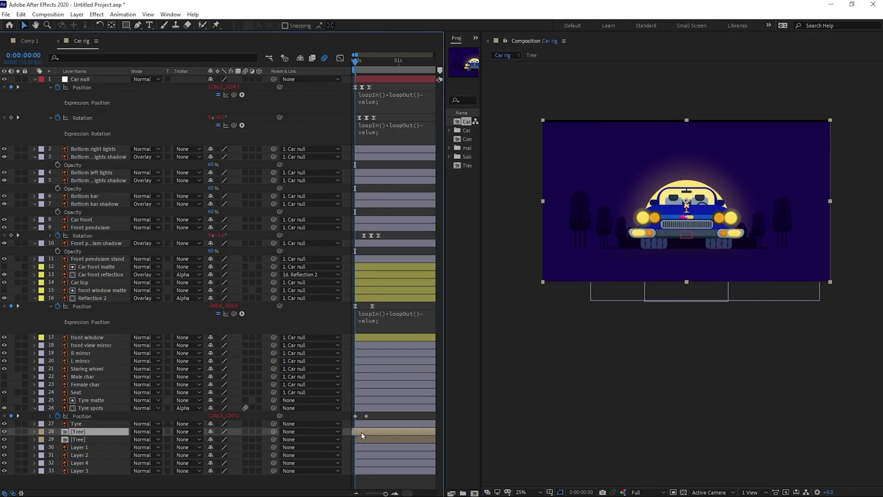
key("space")
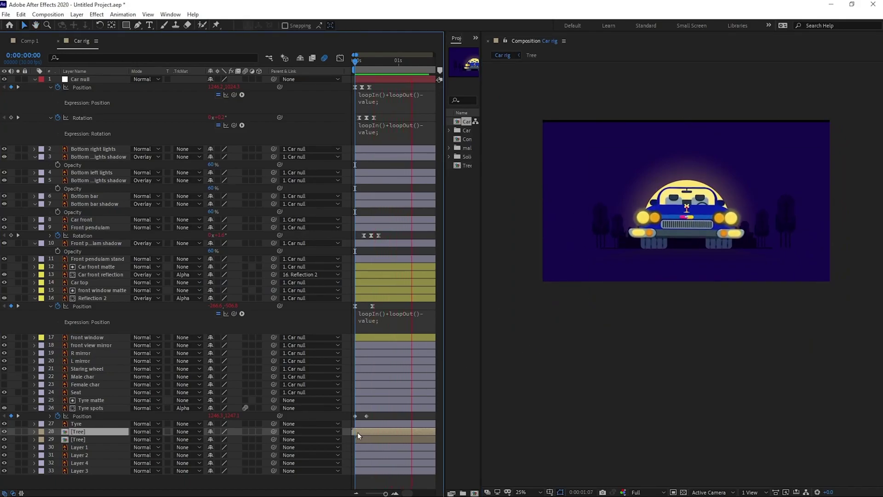
Place the Car rig composition into Comp 1 and preview it.
left_click(29, 42)
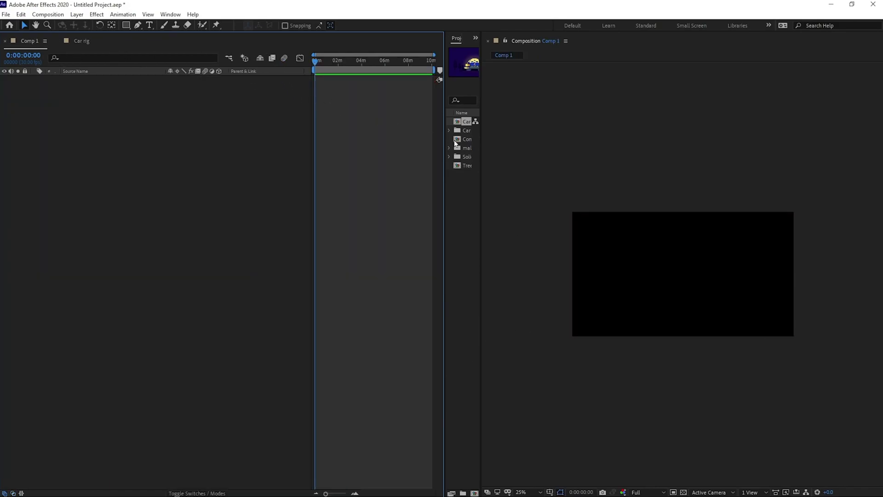
left_click_drag(464, 122, 300, 87)
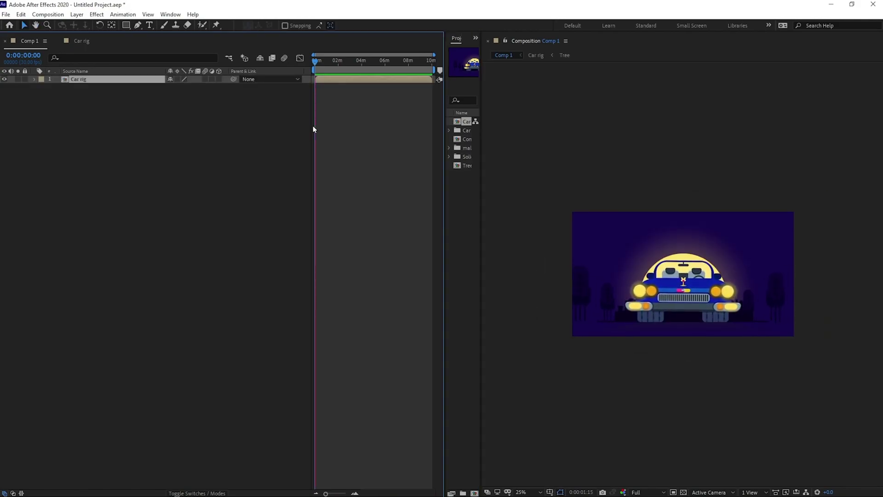
key("space")
left_click(684, 358)
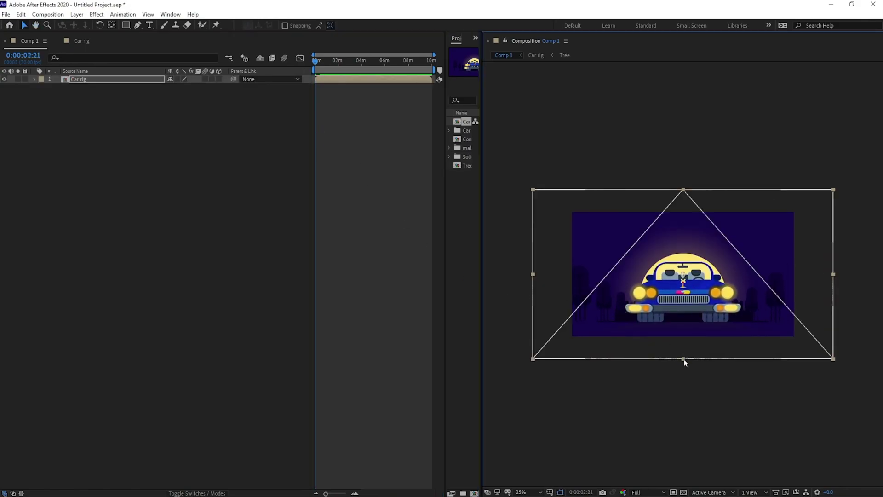
key("space")
left_click(369, 246)
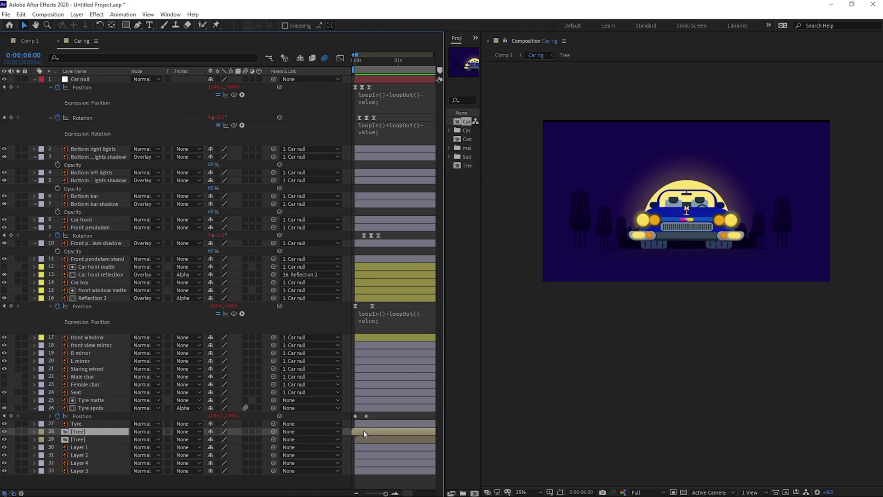
Open the Tree composition, reveal the keyframes of its three tree layers, enable their motion blur and preview Comp 1.
double_click(364, 430)
left_click(78, 79)
left_click(83, 96, "shift")
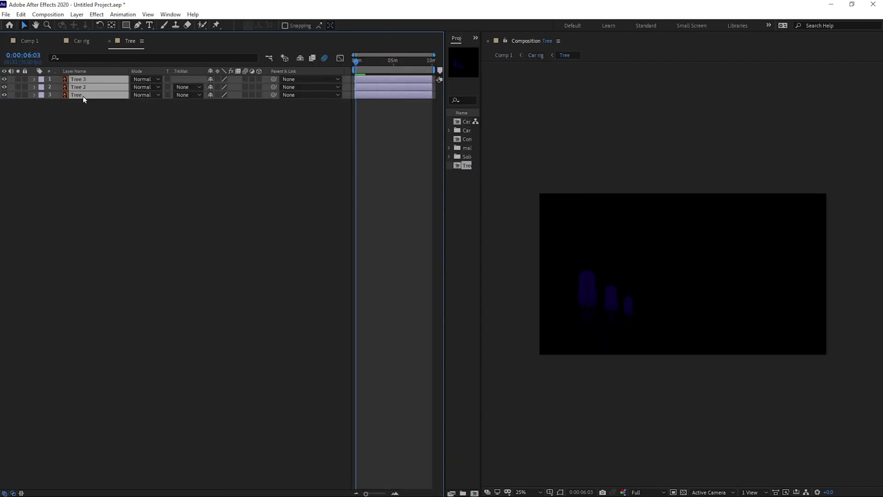
key("u")
left_click_drag(385, 84, 321, 168)
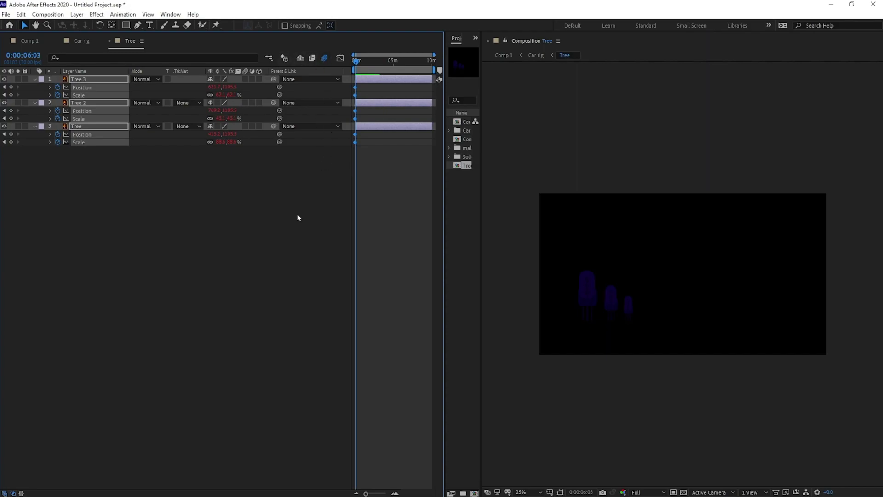
left_click_drag(245, 79, 245, 142)
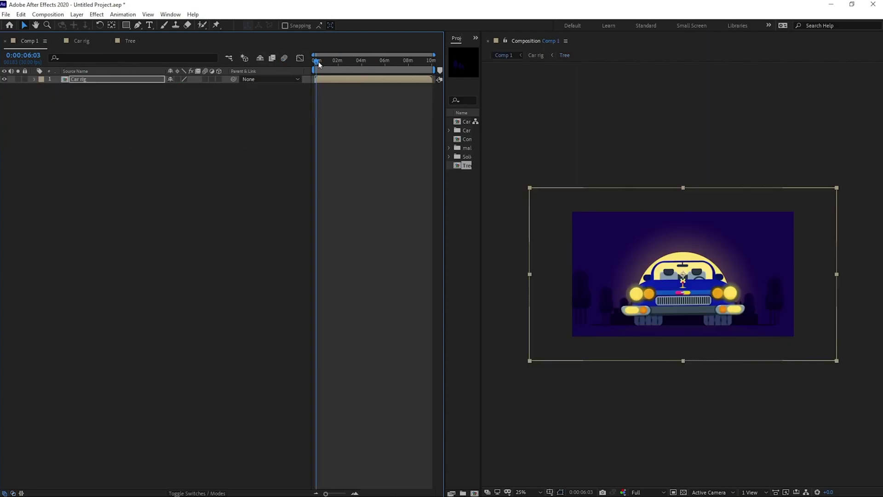
key("space")
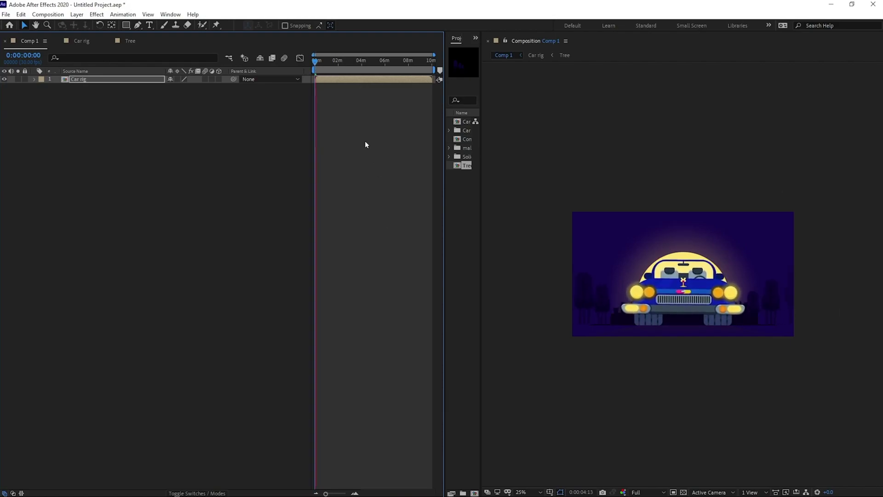
left_click(327, 79)
Make the Female char and Male char layers visible in the Car rig composition.
left_click(87, 43)
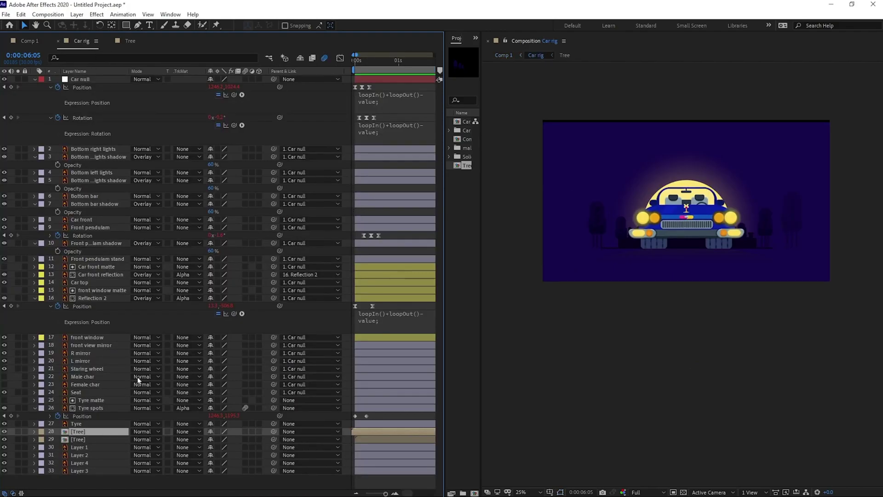
left_click(86, 385)
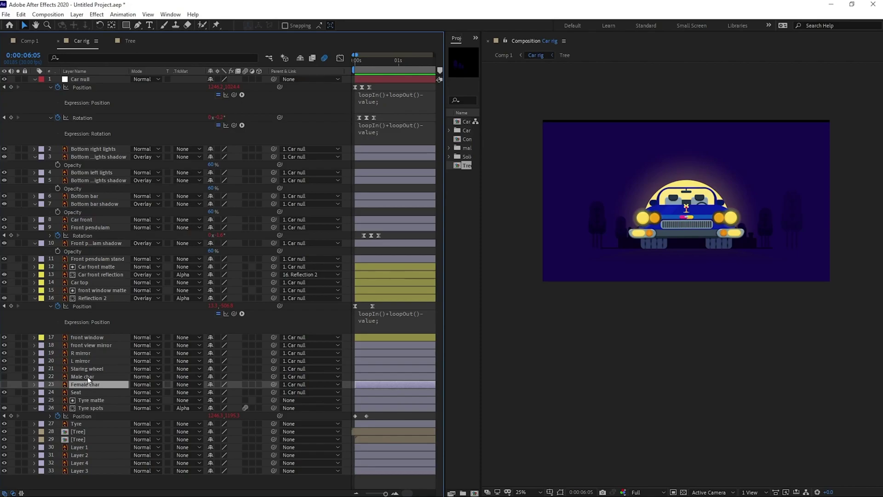
left_click(88, 377)
left_click(4, 384)
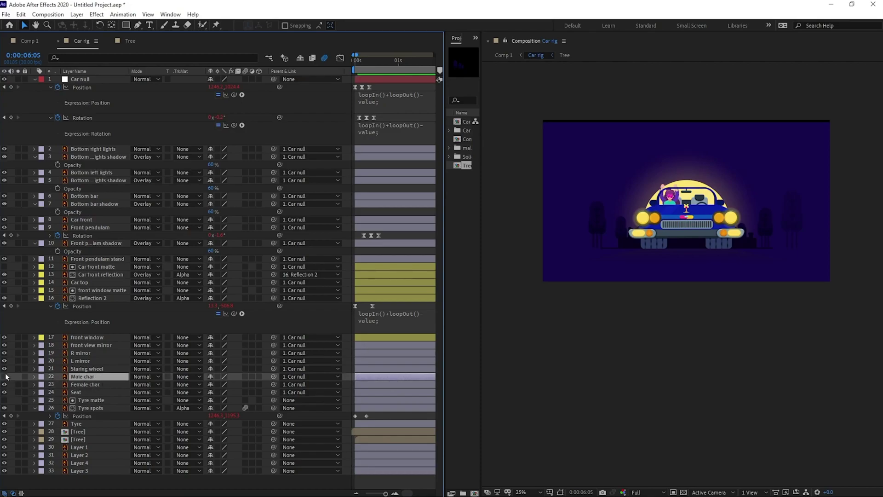
left_click(4, 377)
Hide and delete the Female char layer from Car rig.
left_click(81, 385)
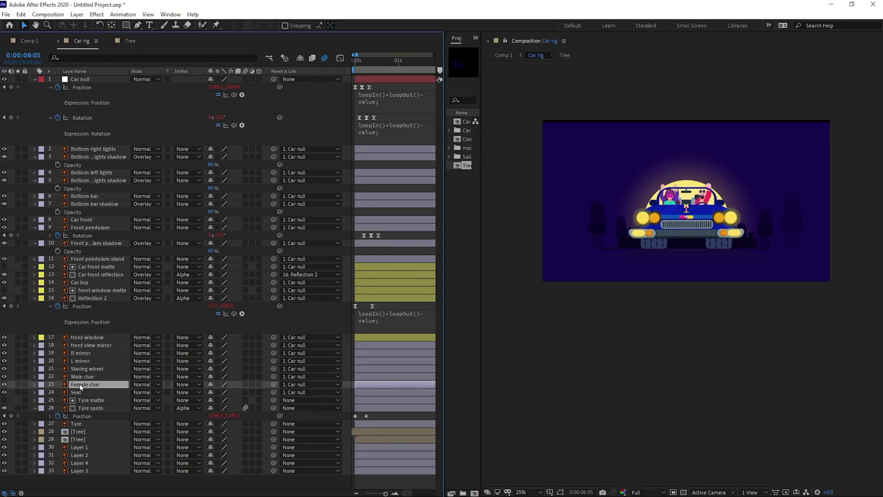
left_click(4, 384)
key("Delete")
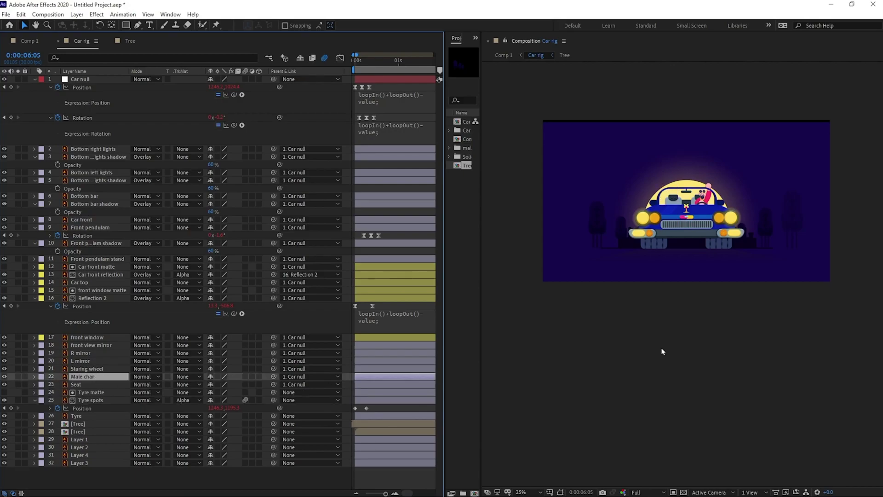
Parent the Male char layer to the Seat layer and solo the character.
scroll(769, 184, "up", 2)
left_click_drag(762, 212, 750, 290)
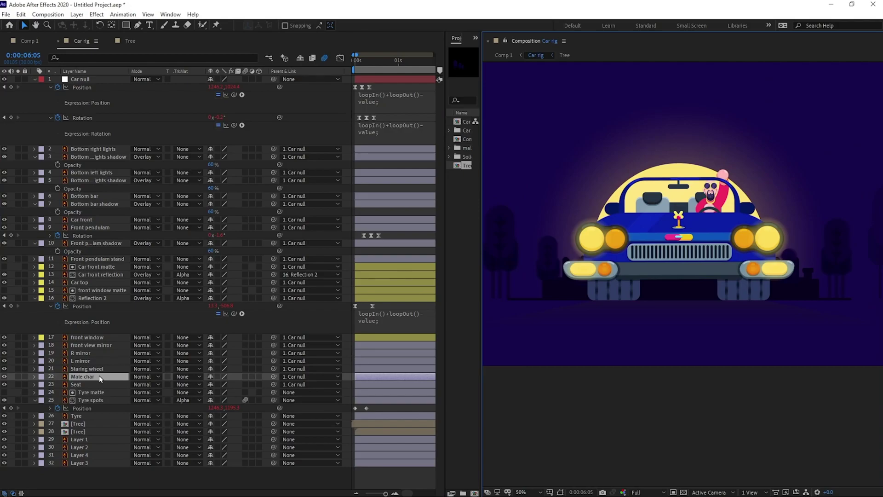
left_click_drag(273, 376, 100, 388)
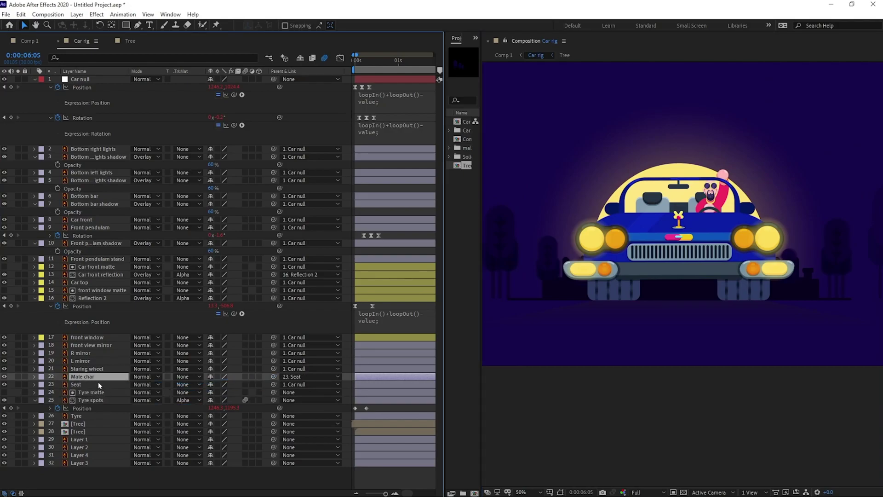
left_click(18, 376)
Start Scale and Rotation keyframes on the Body layer at frame 0 of the Character to use composition.
left_click_drag(481, 196, 582, 210)
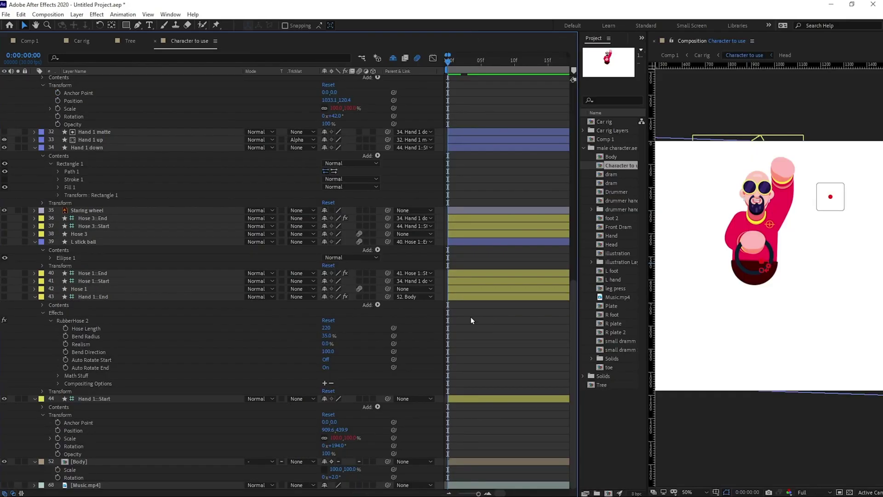
left_click(96, 461)
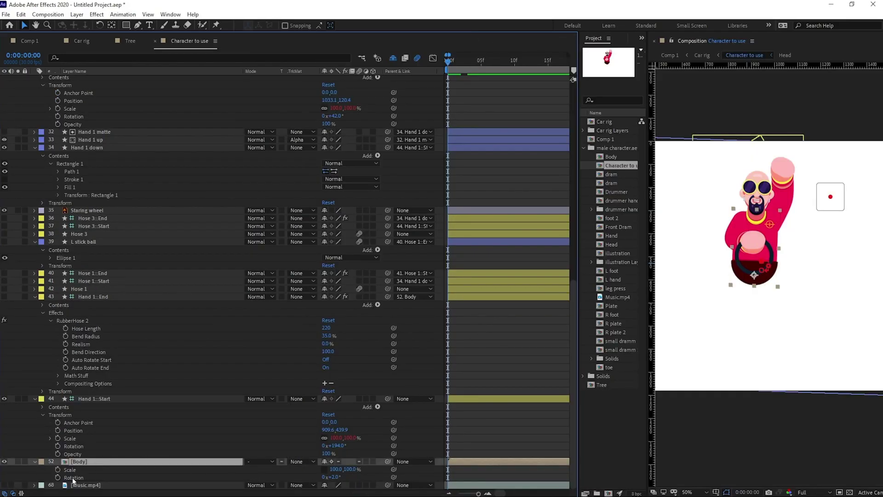
left_click(58, 469)
left_click(58, 478)
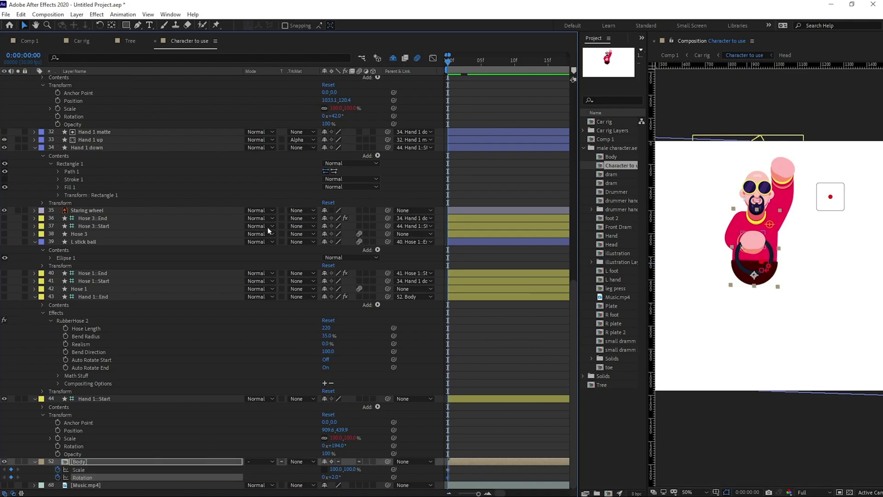
Check the Car null rotation keyframe at frame 3 and move the Body layer's Scale and Rotation keyframes to that frame.
left_click(83, 44)
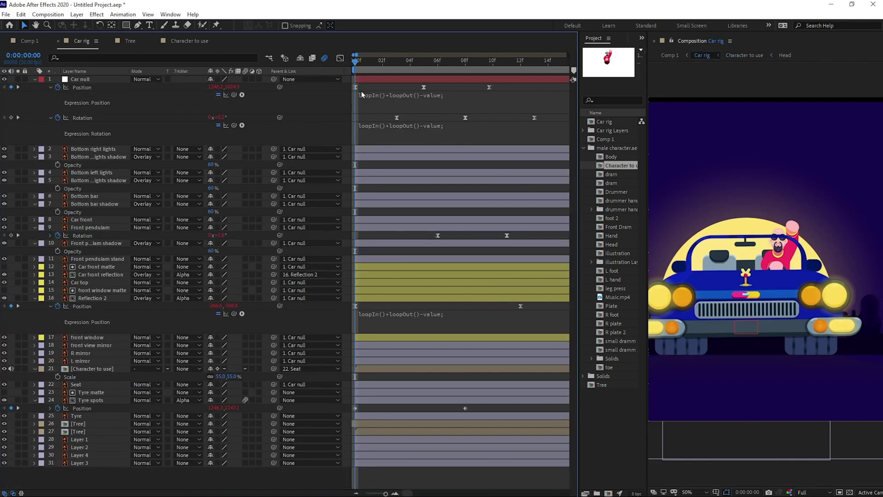
left_click(391, 65)
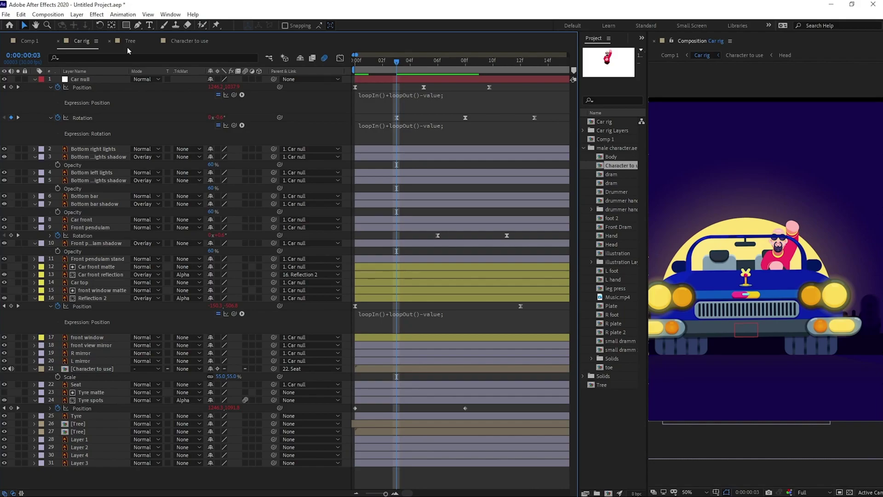
left_click(189, 41)
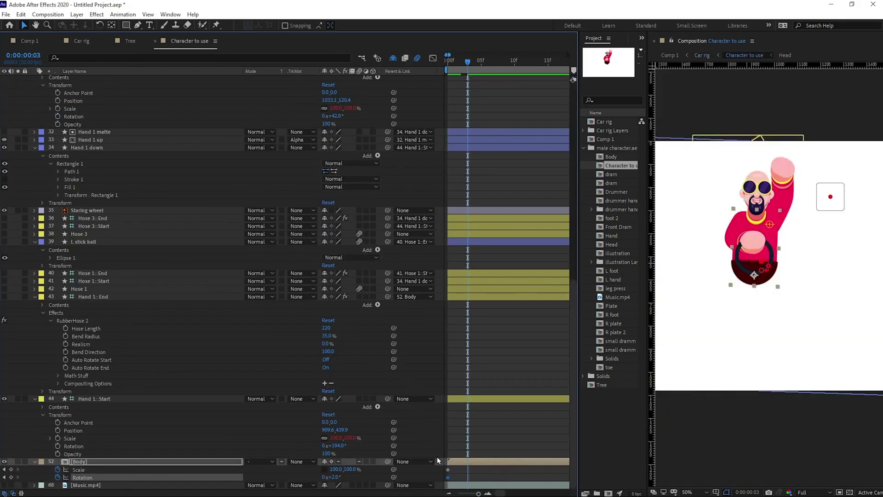
left_click_drag(451, 467, 467, 478)
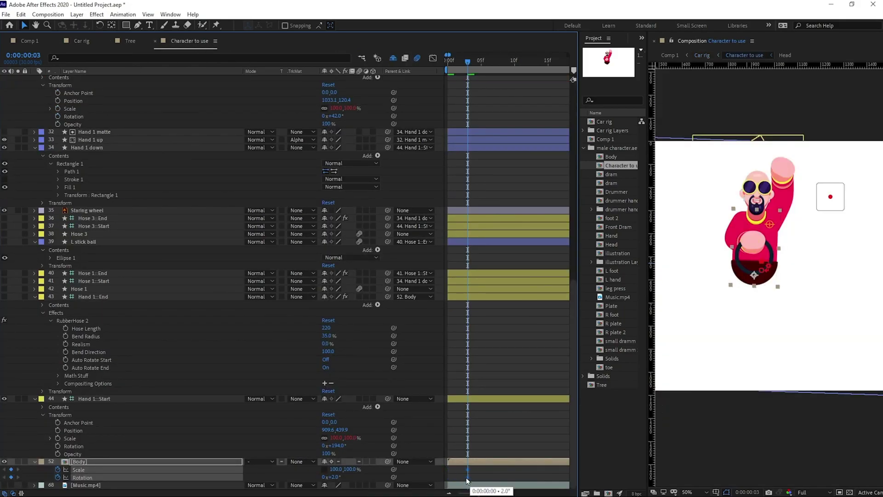
Copy the Body layer's Scale and Rotation keyframes to frame 9 and return to frame 3.
left_click(24, 55)
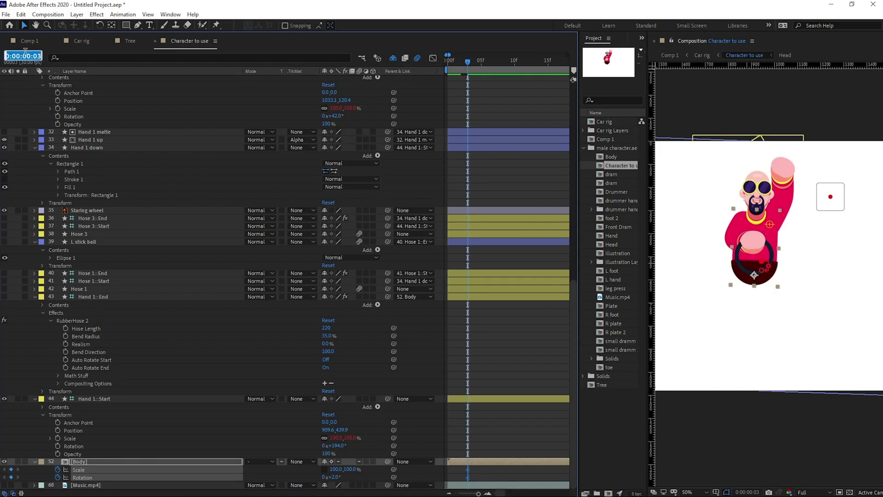
type("9")
key("Return")
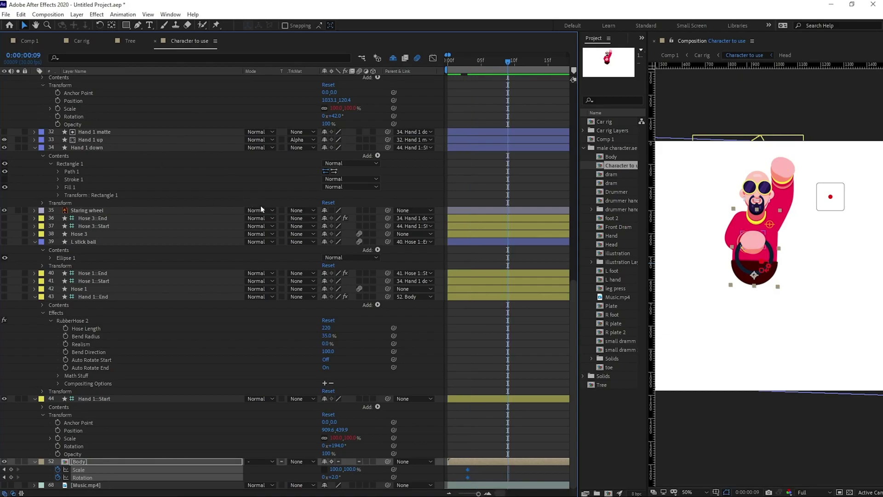
key("j")
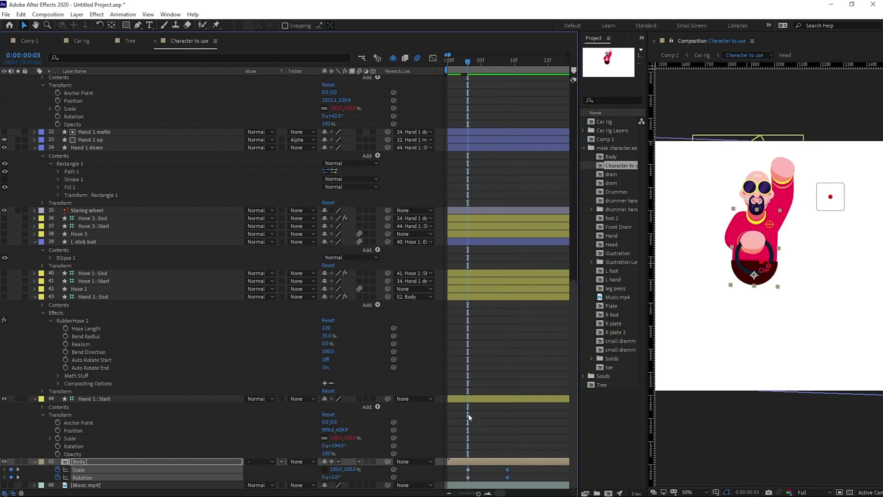
left_click(489, 376)
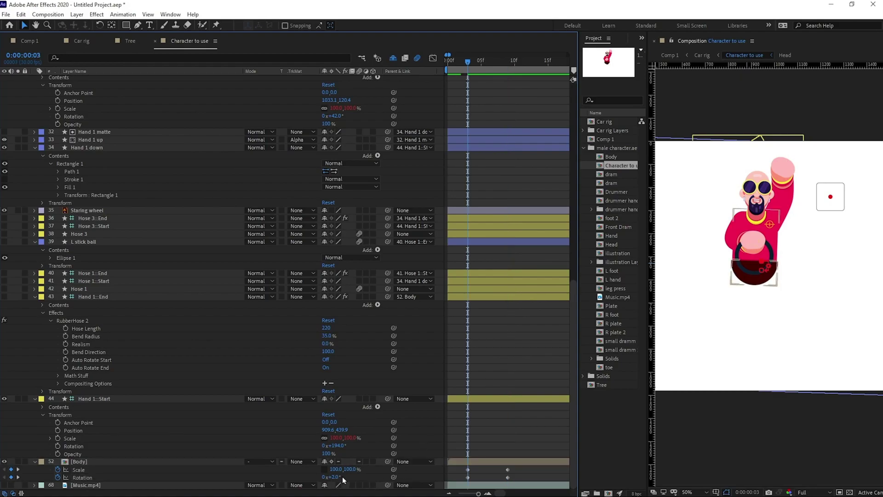
Check the Car null's tilt in Car rig, then set the Body layer's rotation to -2° and refine it to -4° at frame 3.
left_click(80, 42)
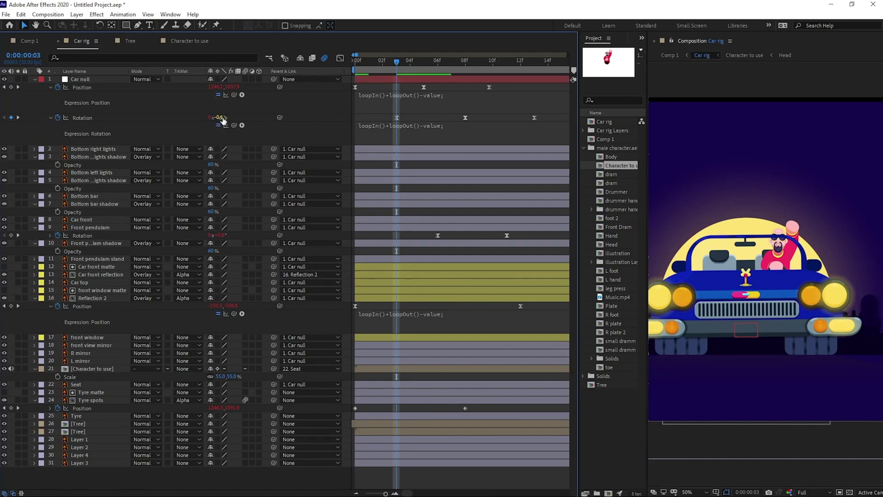
left_click(198, 42)
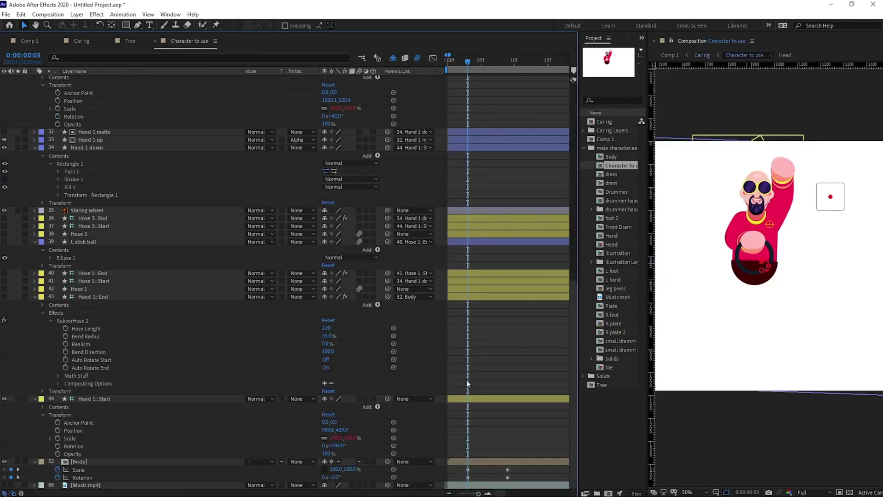
left_click(332, 478)
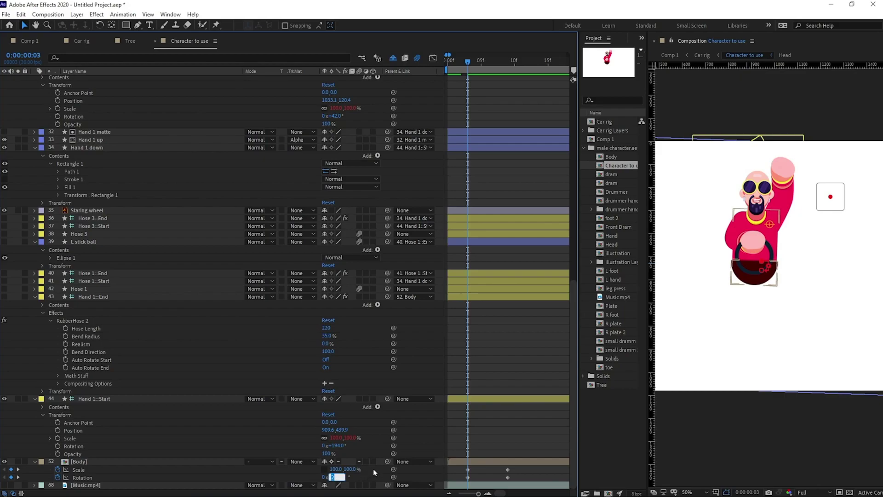
type("-2")
key("Return")
left_click(331, 478)
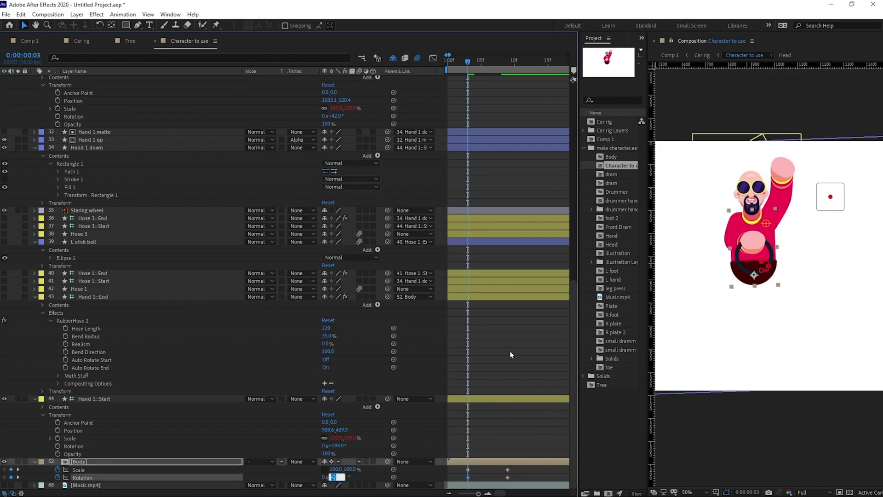
key("Return")
left_click(460, 367)
Set the Body layer's rotation to 4° at the frame 9 keyframe.
key("k")
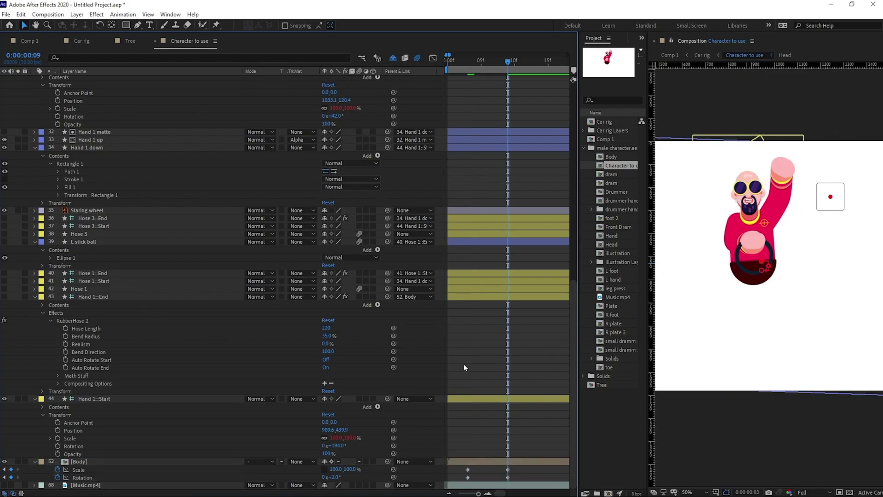
left_click(334, 478)
type("4")
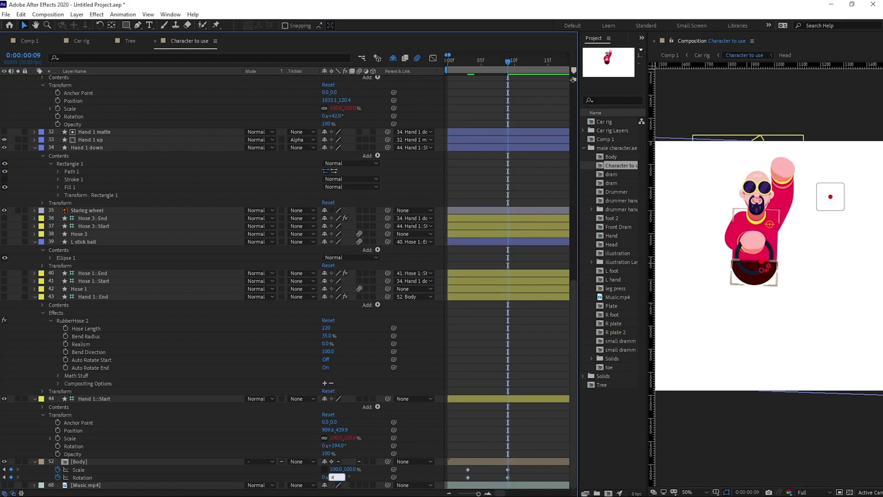
key("Return")
left_click(490, 354)
Return to frame 3, check the car's motion in Car rig and set the Body layer's vertical scale to 106%.
key("j")
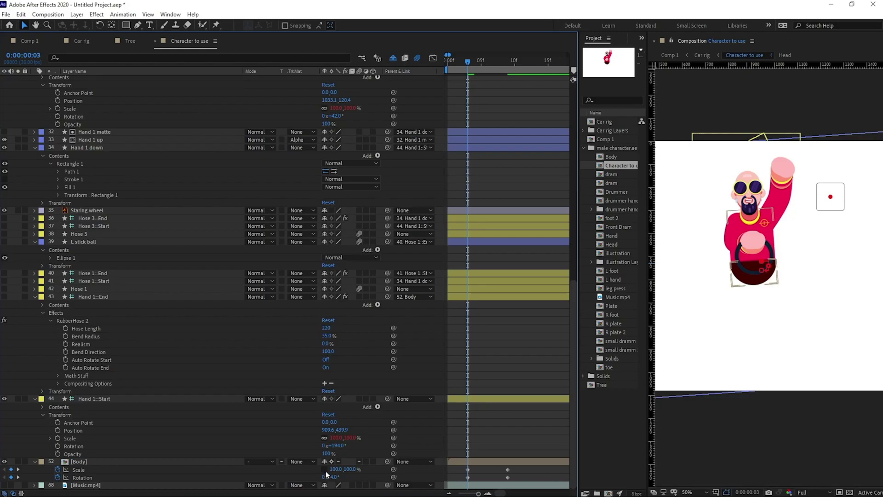
left_click(133, 41)
left_click(81, 41)
left_click_drag(355, 65, 394, 69)
left_click(180, 41)
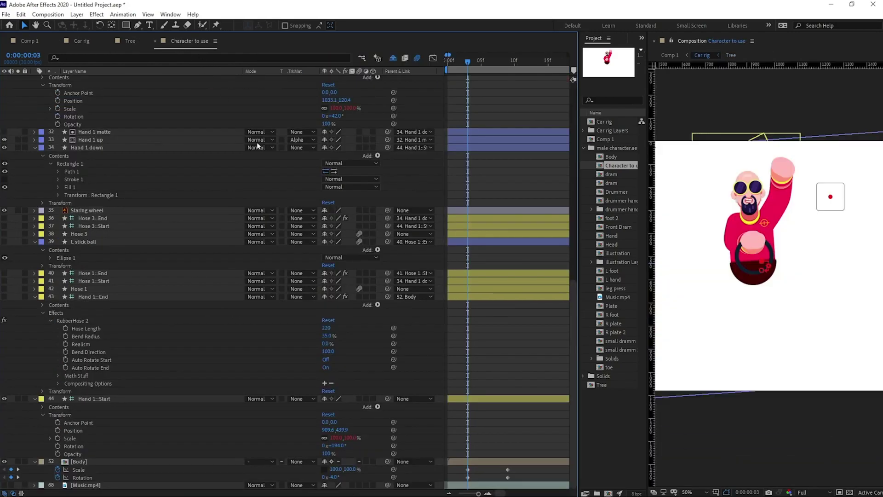
left_click_drag(346, 469, 355, 470)
left_click(353, 470)
type("106")
key("Return")
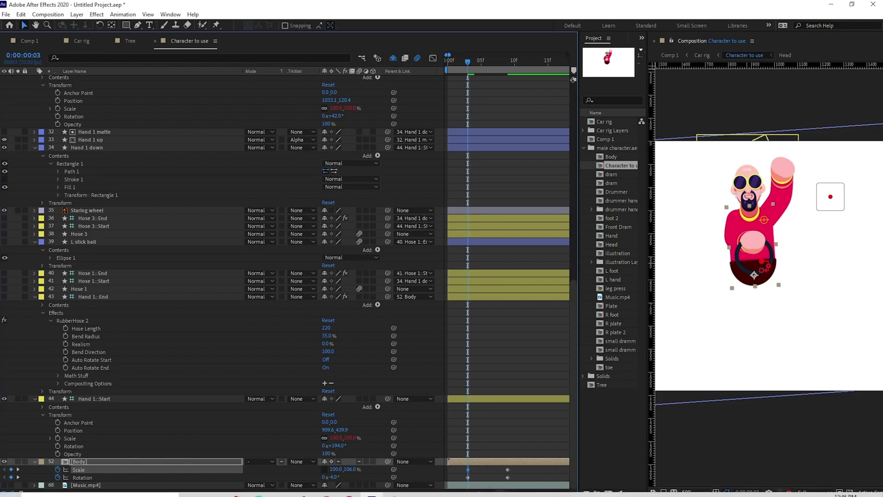
Reduce the Body layer's vertical scale to 103% at frame 3 and adjust its horizontal scale.
left_click(352, 470)
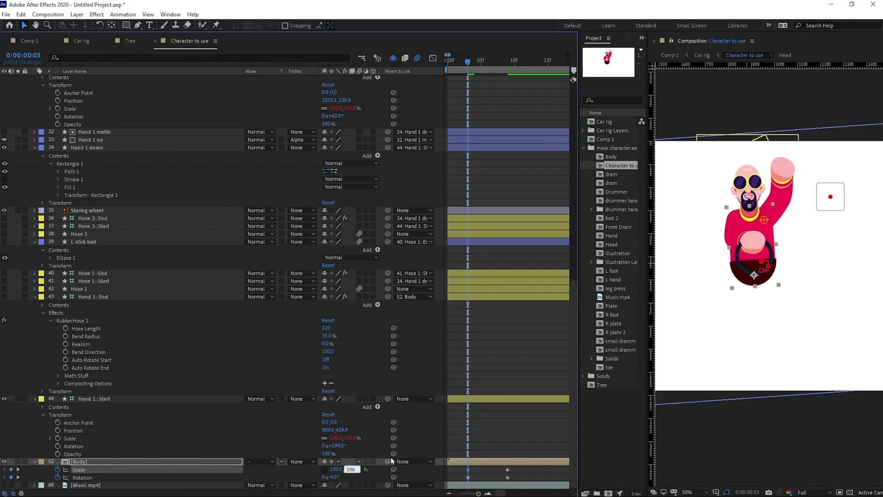
type("103")
key("shift+Tab")
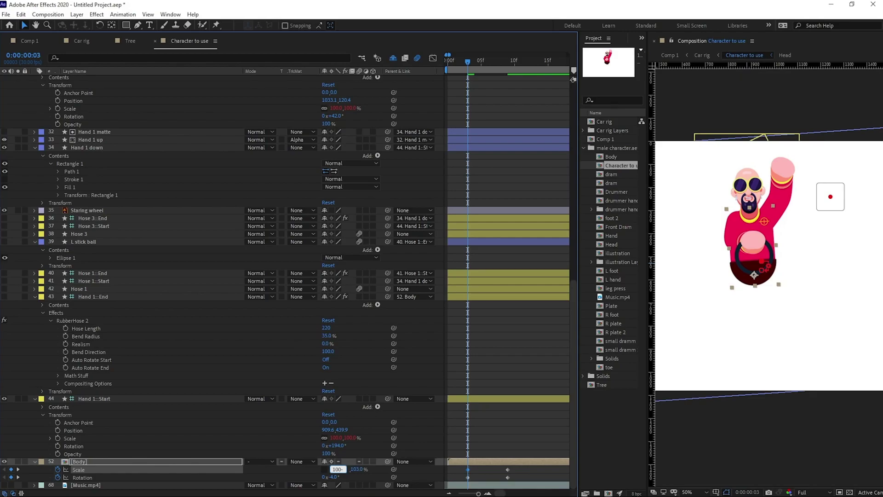
key("Return")
Set the Body layer's scale to 103% horizontally and 97% vertically at the frame 9 keyframe.
key("k")
left_click(337, 469)
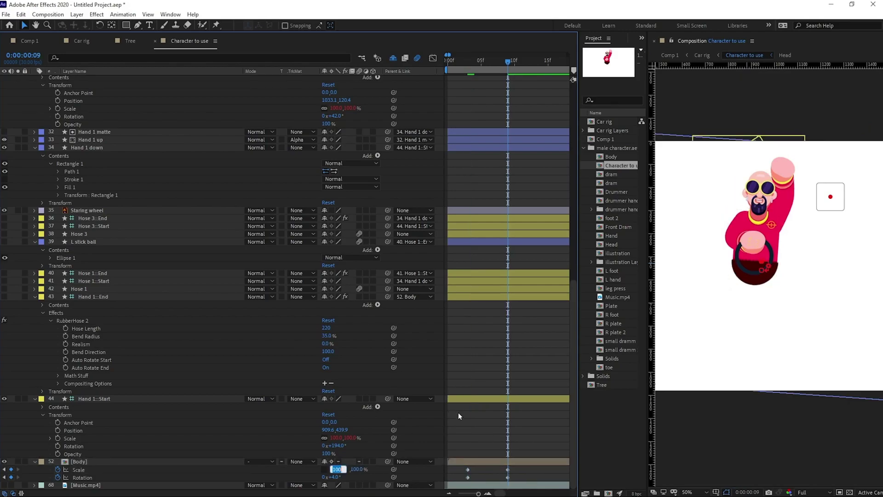
type("103")
left_click(356, 470)
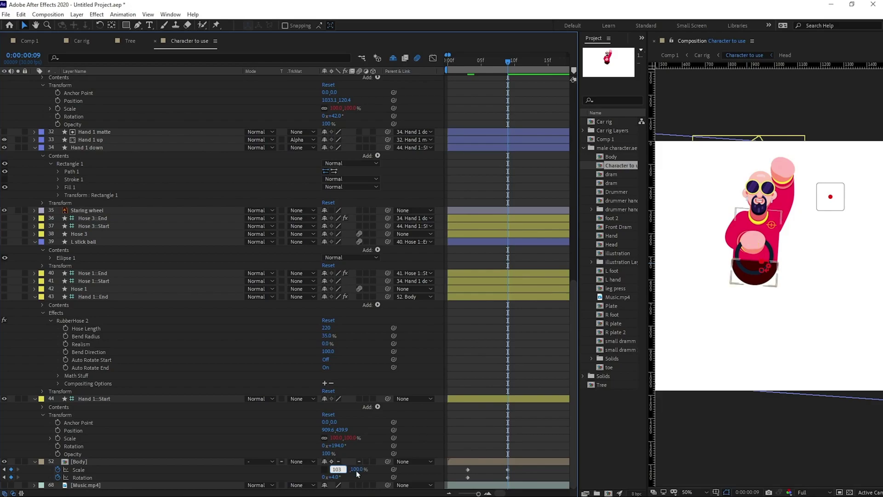
type("97")
key("Return")
Repeat the Body layer's frame 3 scale and rotation keyframes at frame 15 and apply Easy Ease to all its keyframes.
left_click_drag(520, 468, 458, 477)
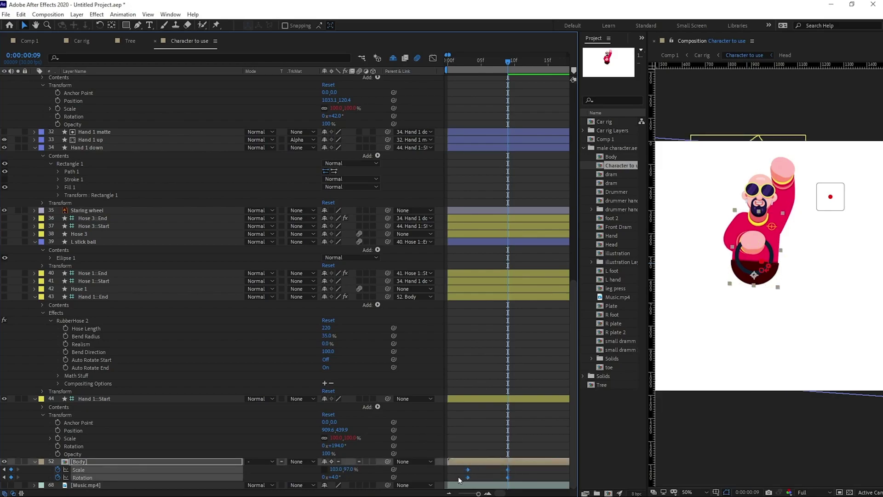
key("ctrl+v")
right_click(469, 478)
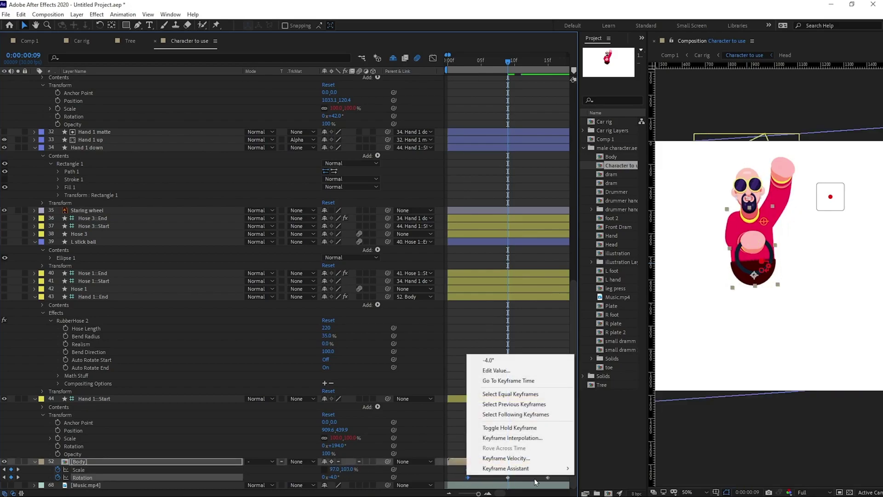
left_click(555, 477)
left_click_drag(561, 467, 504, 481)
right_click(508, 478)
mouse_move(543, 473)
left_click(649, 472)
left_click_drag(554, 467, 459, 481)
key("F9")
left_click_drag(554, 475, 454, 482)
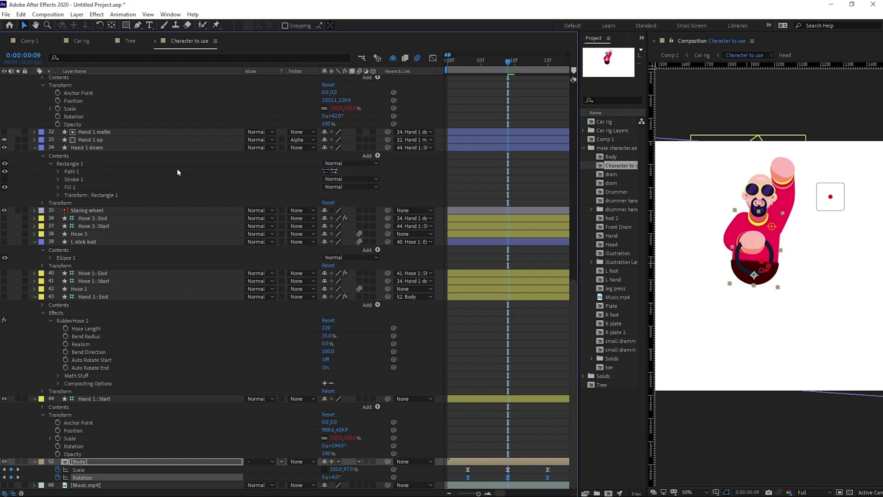
Add the Car null's expression loopIn()+loopOut()-value; to the Body layer's Scale and Rotation.
left_click(80, 41)
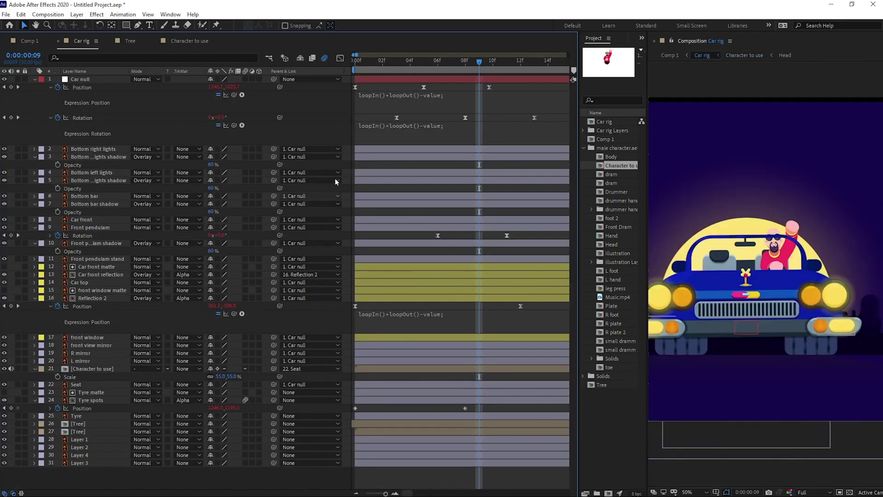
left_click(58, 478, "alt")
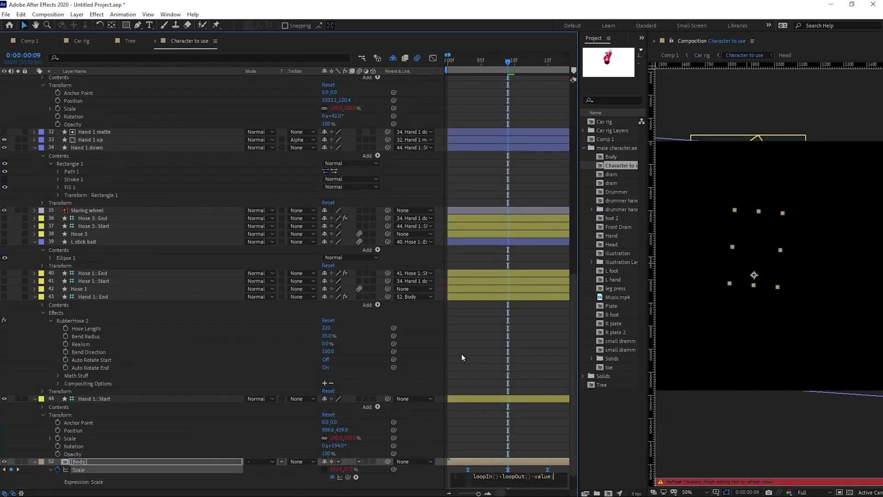
left_click(462, 354)
scroll(462, 355, "down", 1)
Copy the Body layer's looping rotation keyframes onto the Head and Neck down layers, starting at frame 3.
left_click_drag(545, 471, 447, 462)
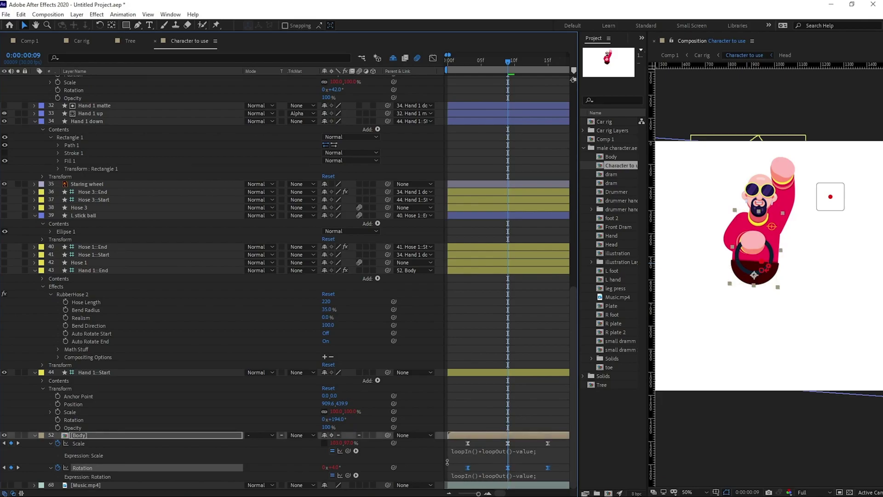
key("j")
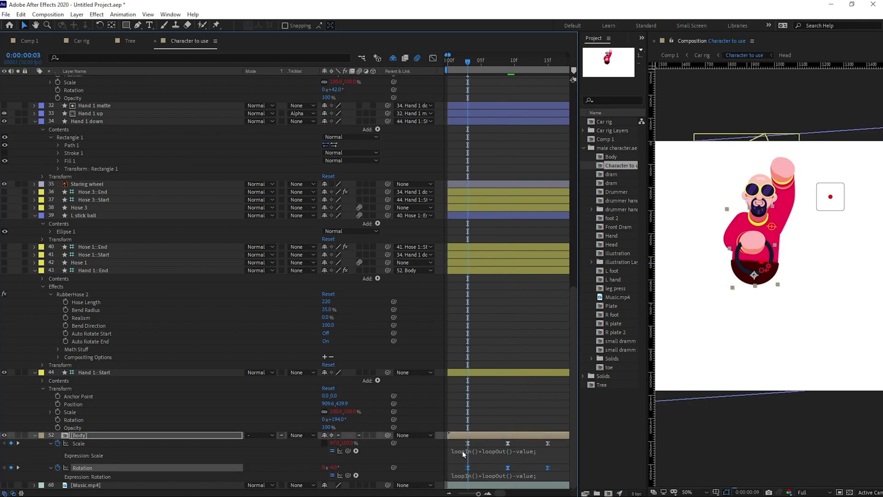
scroll(281, 307, "up", 10)
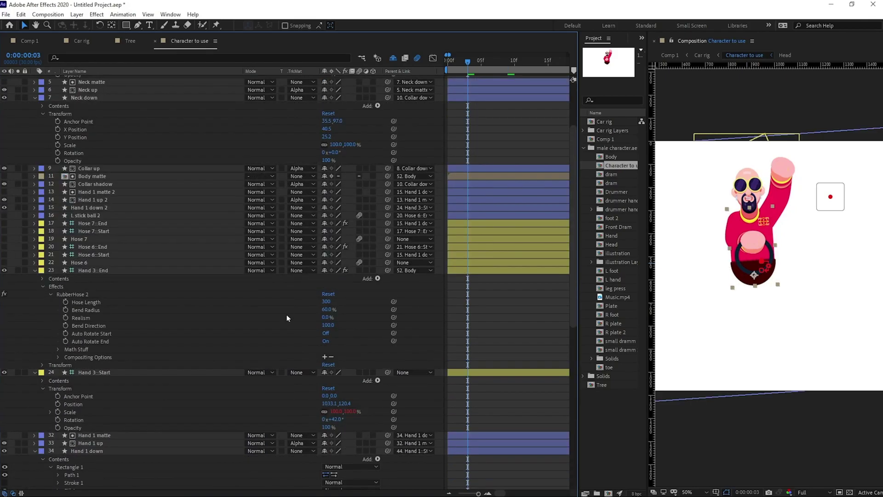
scroll(92, 129, "up", 1)
left_click(87, 104)
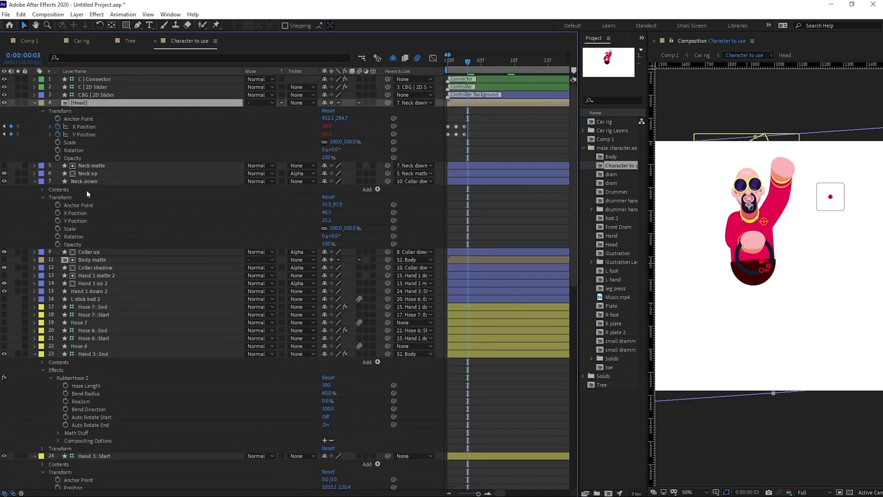
left_click(92, 181, "ctrl")
key("ctrl+v")
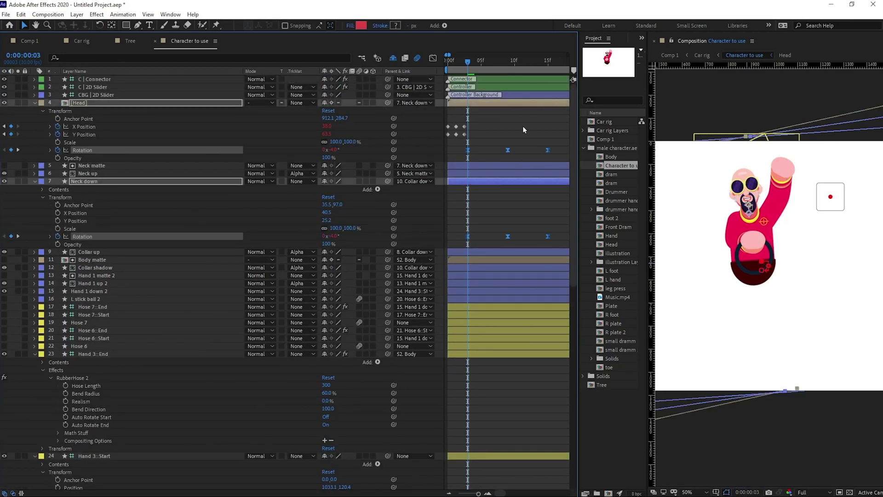
Add Position and Rotation keyframes to the Hand 3::Start layer at frame 3 and show only its keyframed properties.
scroll(489, 116, "down", 5)
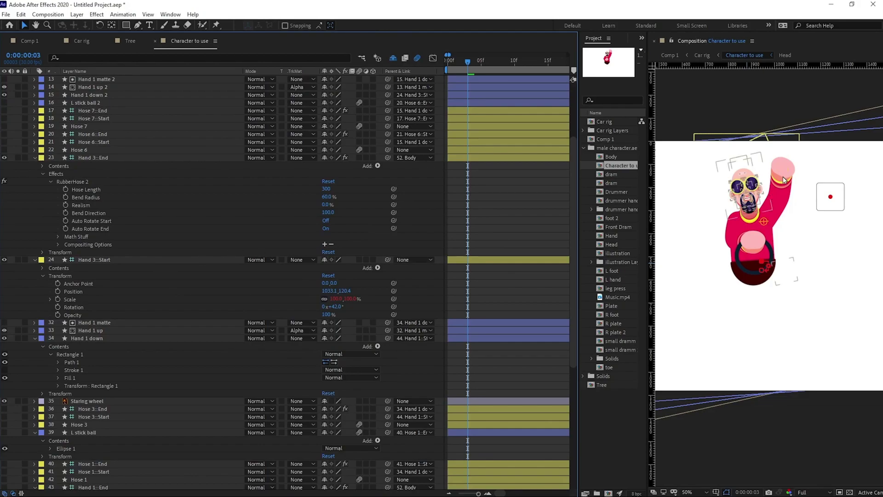
left_click(106, 260)
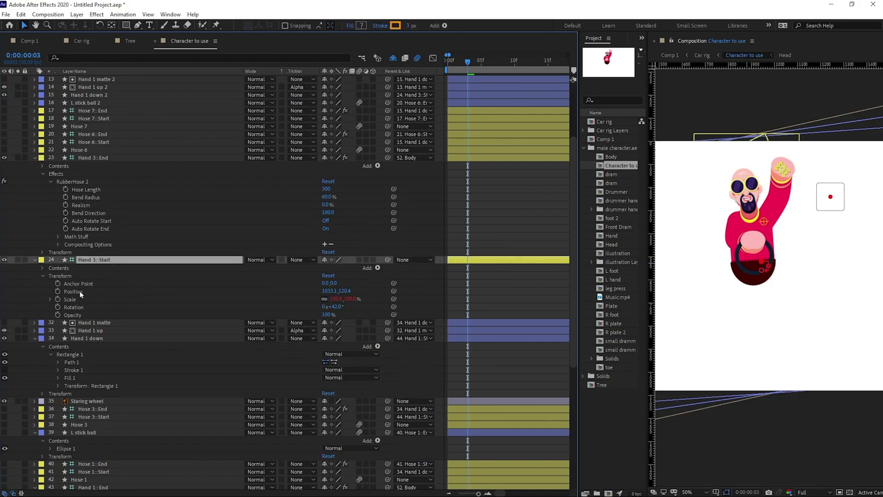
key("r")
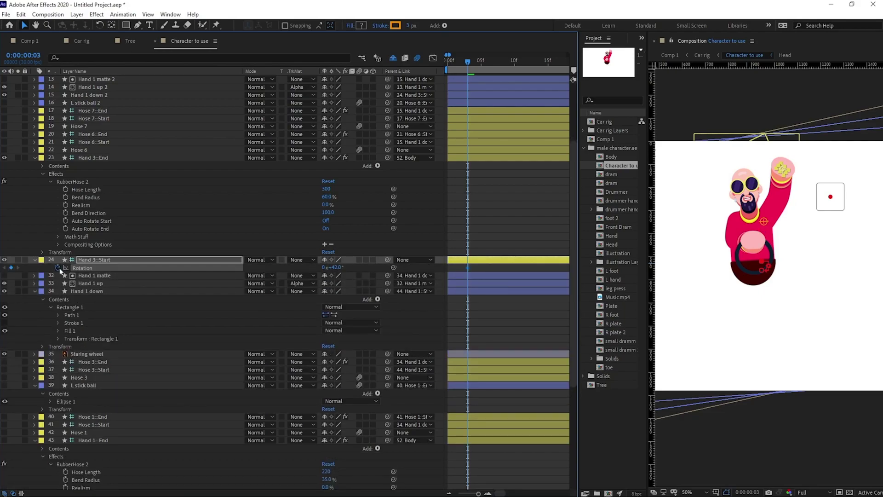
key("r")
key("u")
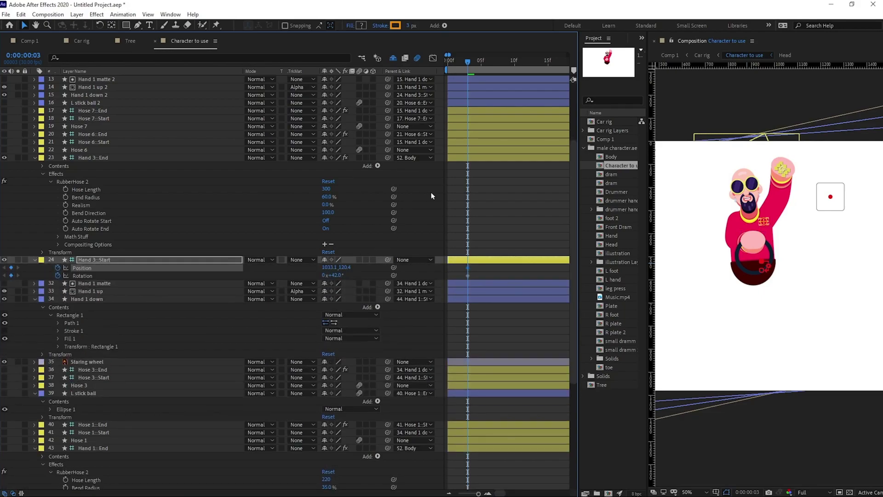
Move six frames ahead to frame 9 and add Position and Rotation keyframes to Hand 3::Start.
left_click(22, 55)
type("+6")
key("Return")
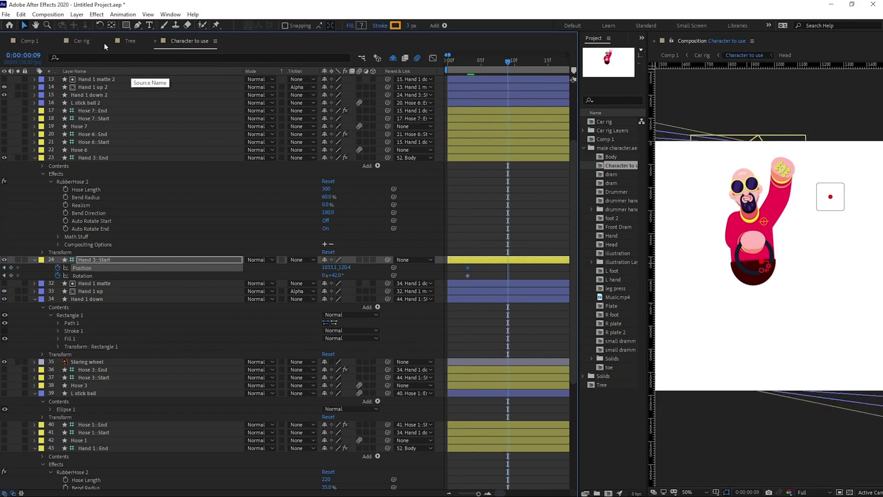
left_click(11, 267)
left_click(11, 275)
At frame 3, shift Hand 3::Start toward the head to 977.1, 120.4 and set its rotation to 13°.
key("j")
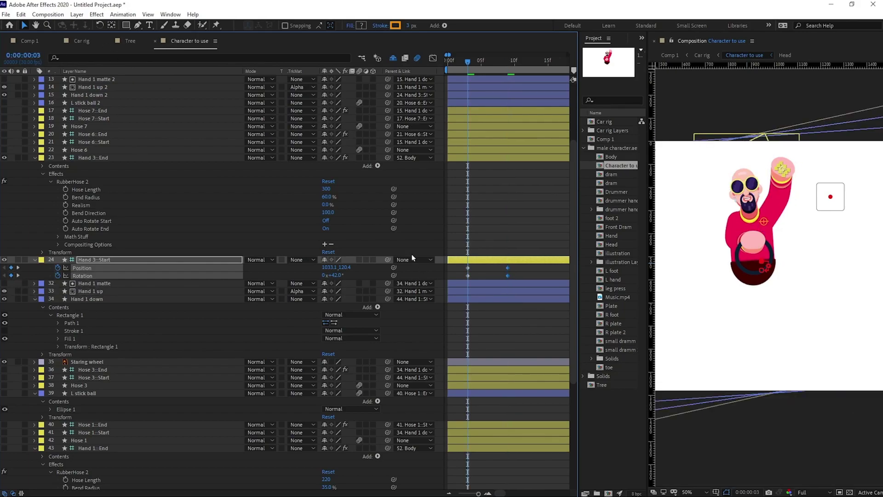
key("Left")
key("Left")
key("Left")
key("Left")
key("Left")
key("Left")
key("Left")
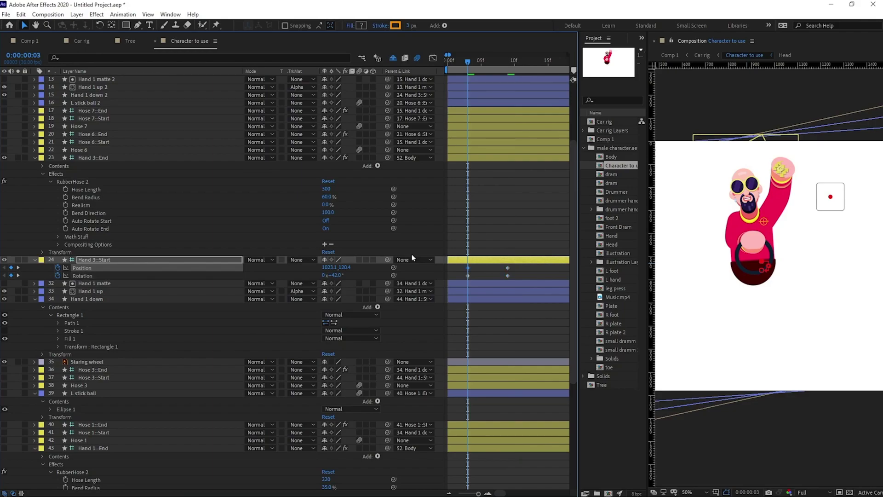
key("Left")
key("Left")
key("Left")
key("Left")
key("Left")
key("Left")
key("Left")
key("Left")
key("Left")
key("Left")
key("Left")
key("Left")
key("Left")
key("Left")
key("Left")
key("Left")
key("Left")
key("Left")
key("Left")
key("Left")
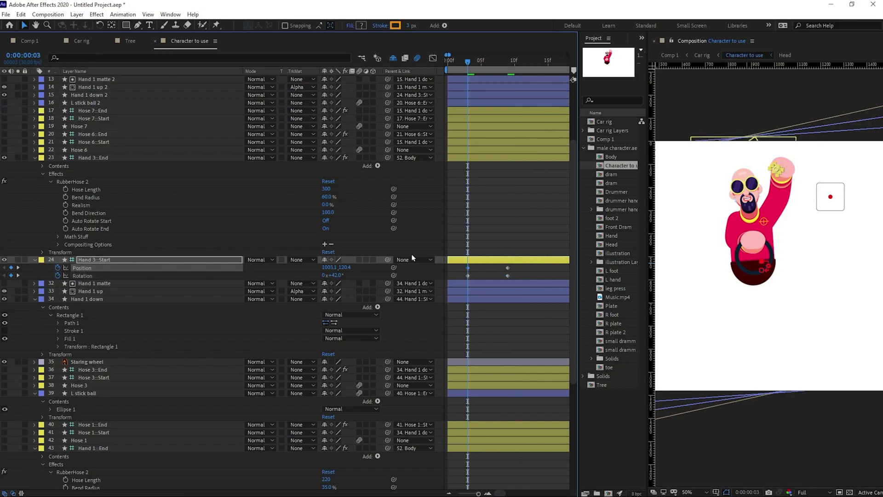
key("Left")
key("Left")
key("Left")
key("Left")
key("Left")
key("Left")
key("Left")
key("Left")
key("Left")
key("Left")
key("Left")
key("Left")
key("Left")
key("Left")
key("Left")
key("Left")
key("Left")
key("Left")
key("Left")
key("Left")
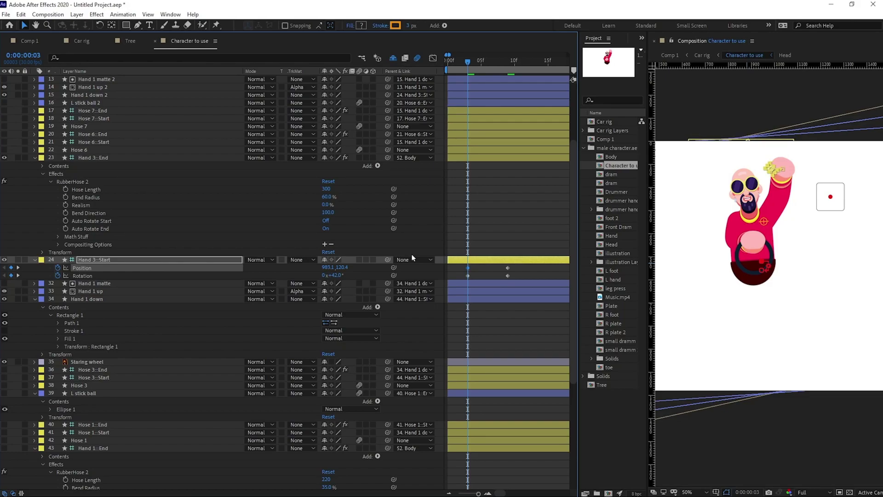
key("Left")
key("Left")
left_click_drag(334, 276, 328, 277)
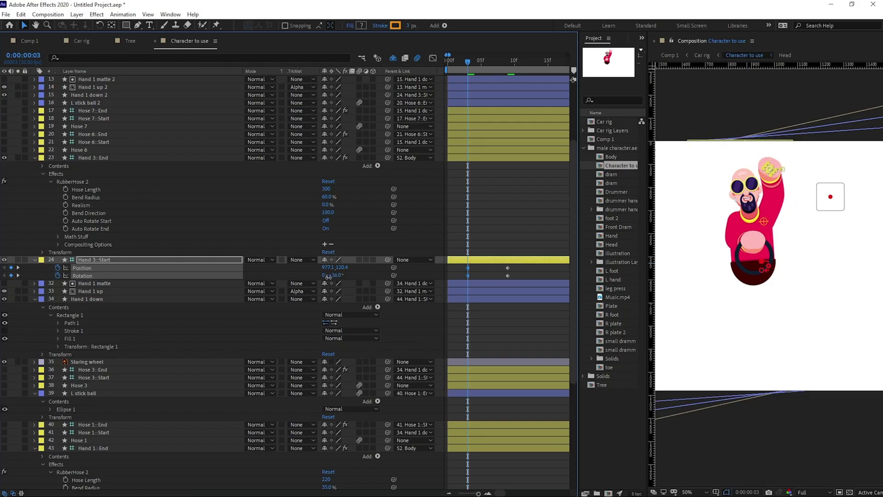
left_click(500, 272)
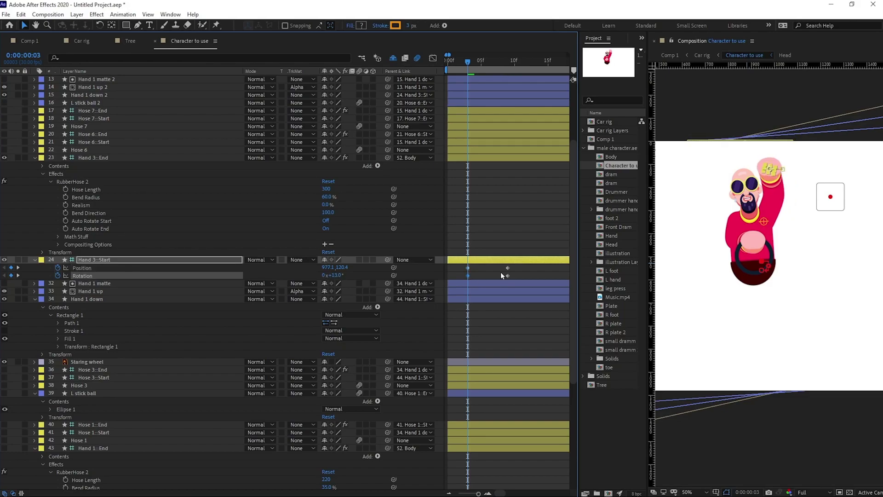
At frame 9, shift Hand 3::Start away from the head to 1101.1, 132.4 and set its rotation to 59°.
key("k")
left_click(233, 255)
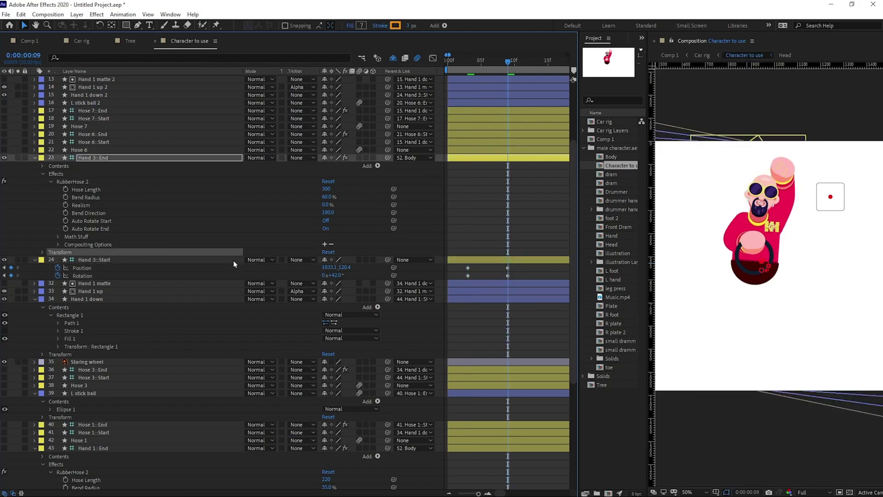
left_click(233, 260)
key("Right")
key("Right")
key("Right")
key("Right")
key("Right")
key("Right")
key("Right")
key("Right")
key("Right")
key("Right")
key("Right")
key("Right")
key("Right")
key("Right")
key("Right")
key("Right")
key("Right")
key("Right")
key("Right")
key("Right")
key("Right")
key("Right")
key("Right")
key("Right")
key("Right")
key("Right")
key("Right")
key("Right")
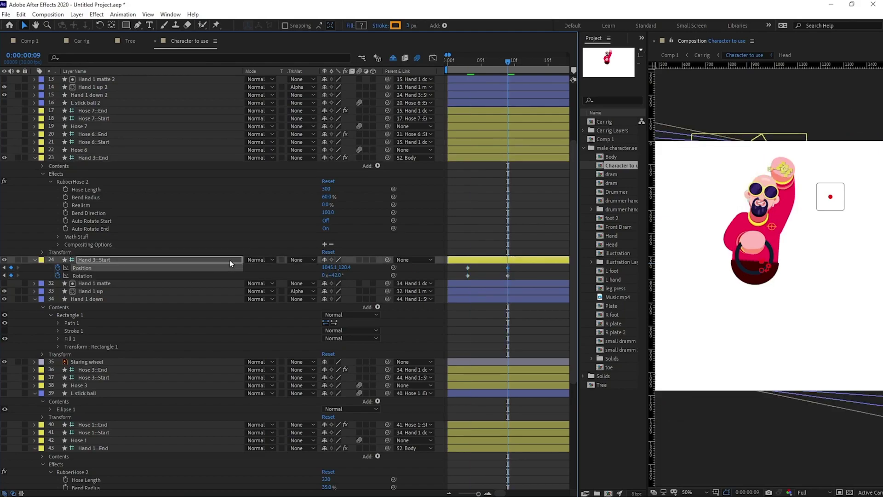
key("Right")
key("Right")
key("Right")
key("Right")
key("Right")
key("Right")
key("Right")
key("Right")
key("Right")
key("Right")
key("Right")
key("Right")
key("Right")
key("Right")
key("Right")
key("Right")
key("Right")
key("Down")
key("Down")
key("Down")
key("Down")
key("Down")
key("Down")
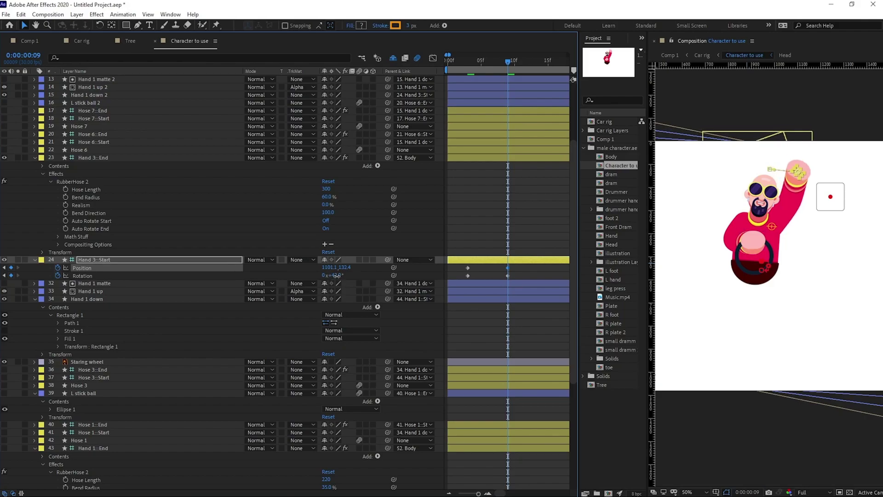
left_click_drag(338, 275, 344, 275)
scroll(684, 203, "up", 2)
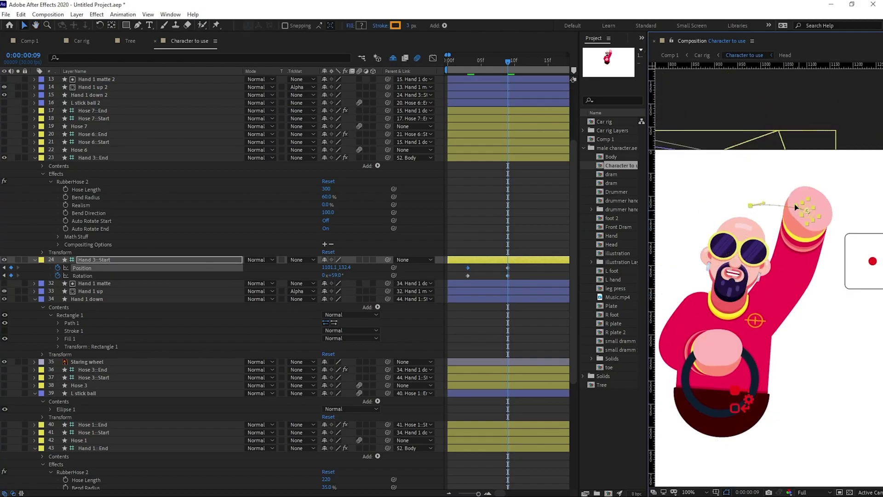
Repeat Hand 3::Start's frame 3 position and rotation keyframes at frame 15 and apply Easy Ease to all its keyframes.
left_click(468, 275)
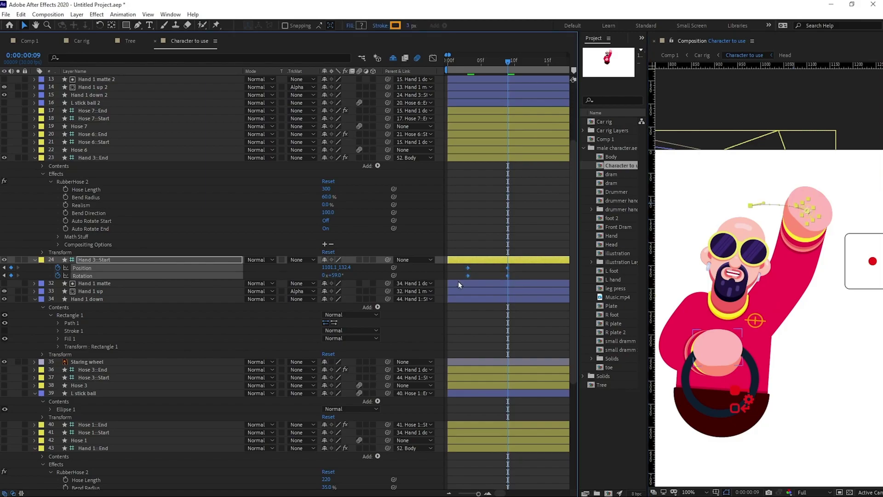
key("ctrl+c")
key("ctrl+v")
right_click(468, 276)
left_click_drag(494, 268, 445, 279)
right_click(548, 275)
mouse_move(598, 442)
left_click(631, 417)
key("F9")
Add the looping expression loopIn()+loopOut()-value from the Body layer to Hand 3::Start's Rotation and Position.
left_click(485, 270)
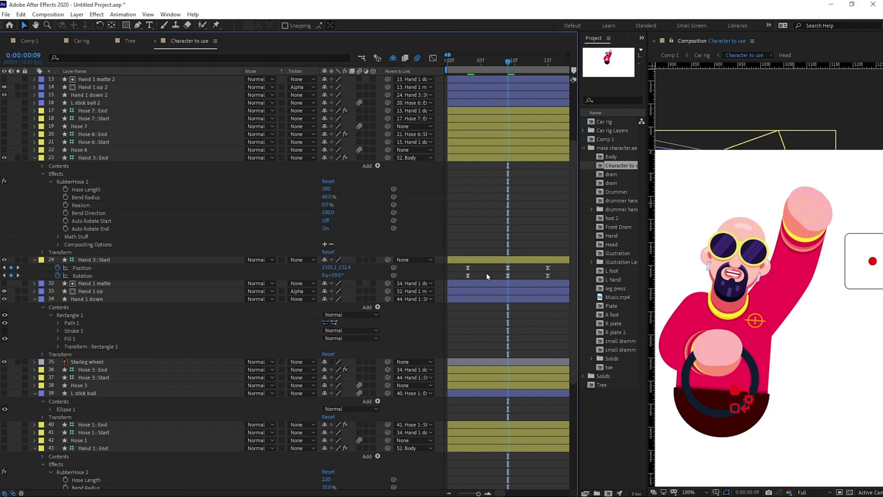
scroll(485, 275, "down", 8)
key("minus")
left_click(524, 451)
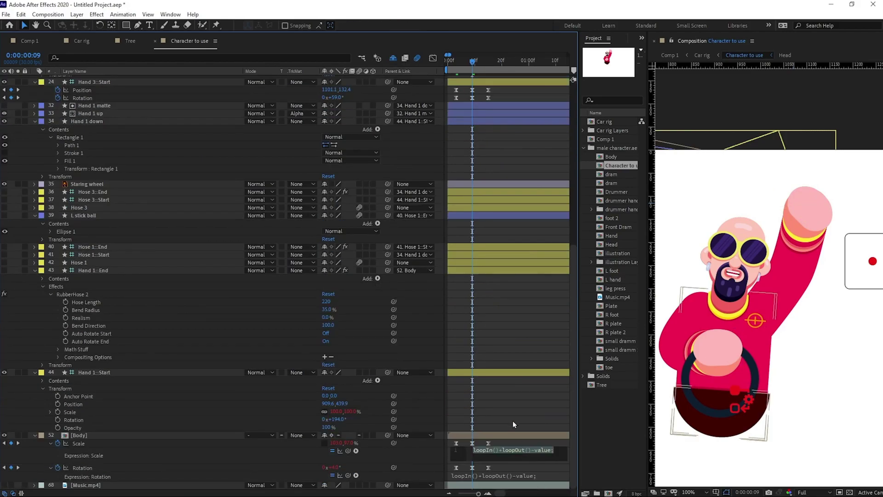
scroll(484, 322, "up", 4)
left_click(54, 195)
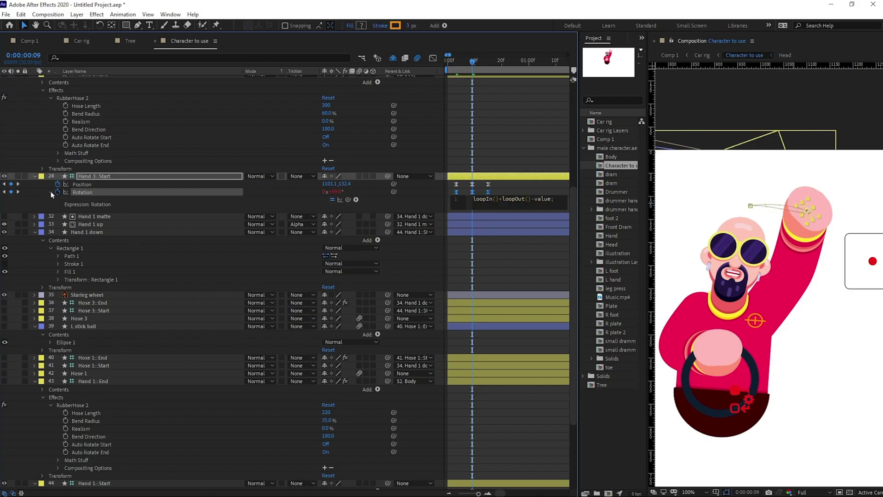
left_click(57, 184, "alt")
key("ctrl+v")
left_click(216, 138)
left_click(479, 137)
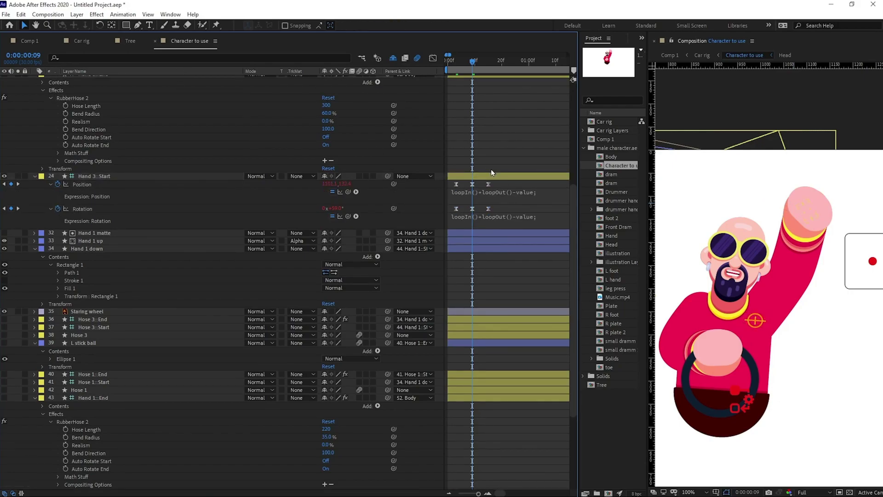
Go back to frame 3 and open the Head composition with its slider controllers in view.
scroll(486, 150, "up", 1)
key("j")
scroll(487, 144, "up", 6)
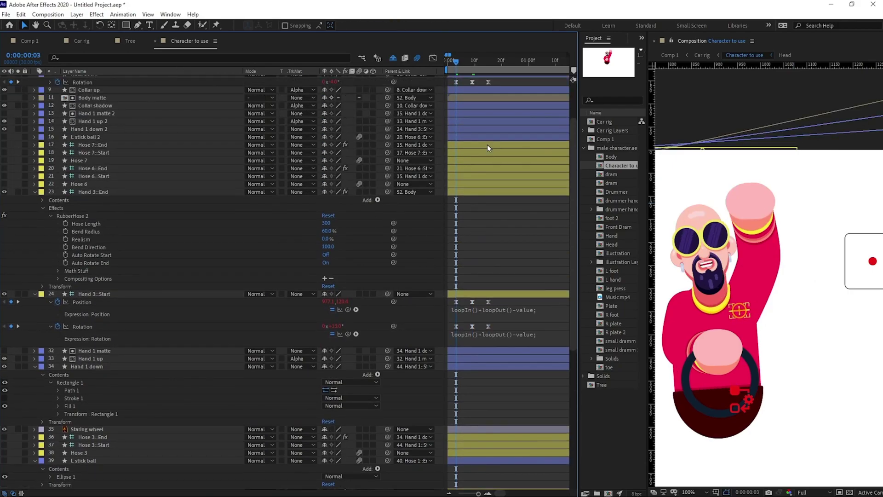
double_click(106, 104)
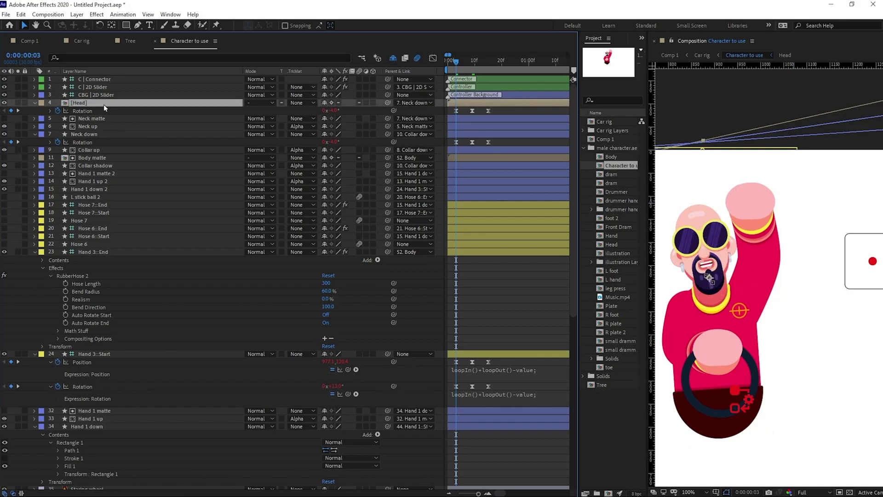
scroll(775, 202, "up", 1)
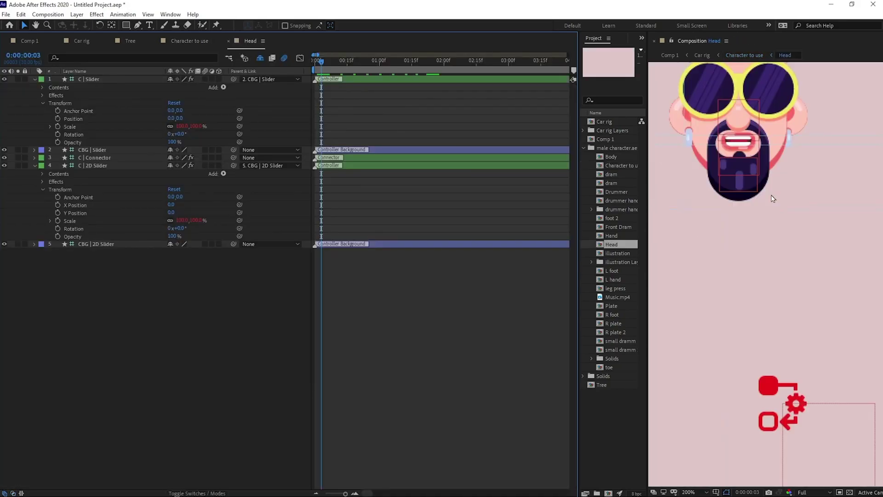
scroll(773, 198, "down", 1)
key("space")
left_click_drag(650, 197, 711, 209)
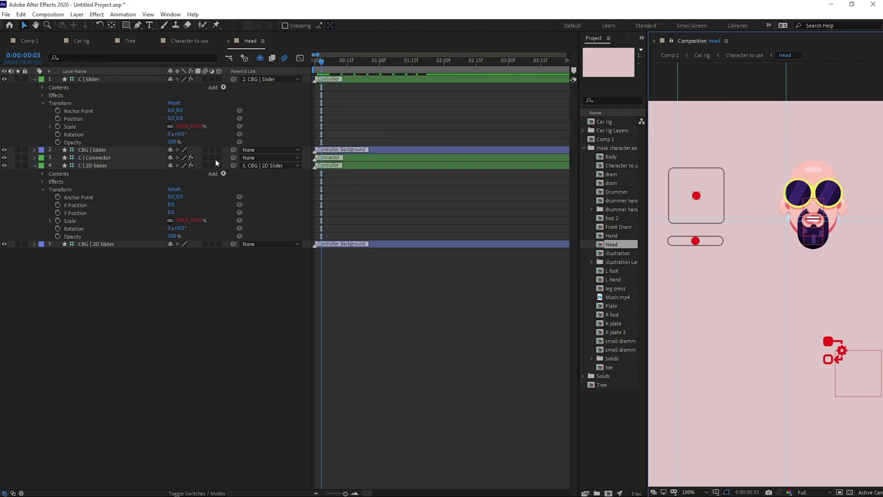
Add X Position and Y Position keyframes to C | 2D Slider at frame 3.
left_click(697, 196)
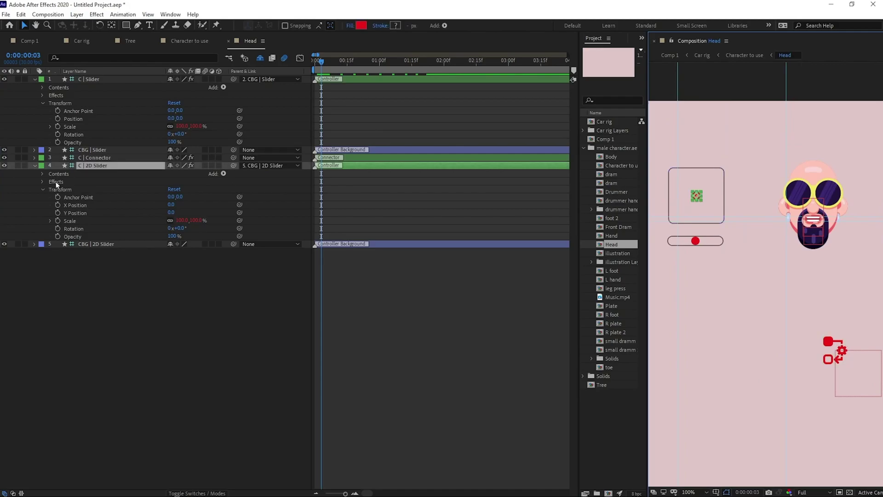
key("u")
key("u")
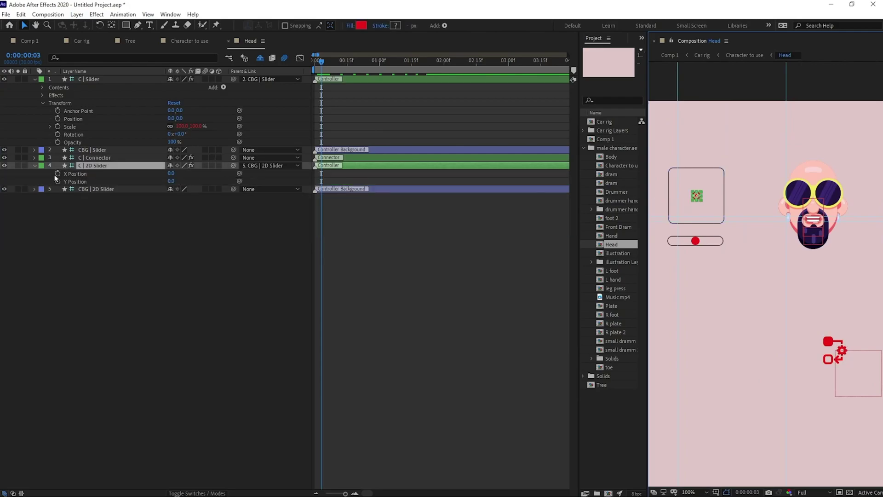
left_click(373, 249)
key("equal")
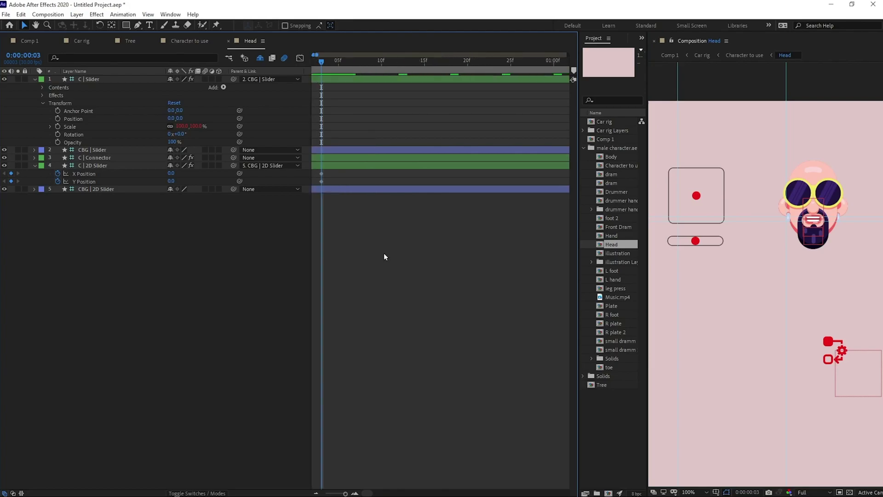
left_click_drag(386, 262, 400, 266)
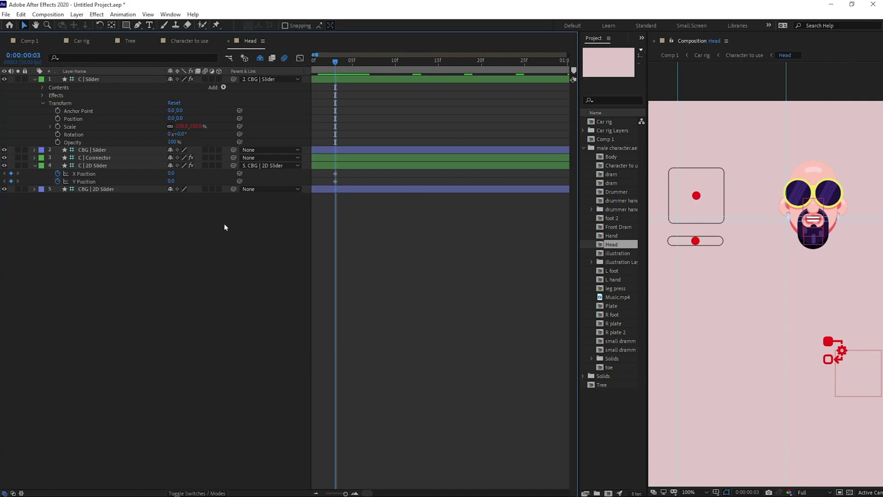
Add a Position keyframe to C | Slider at frame 3, trying out and undoing a shift of the mouth control.
left_click(96, 81)
key("p")
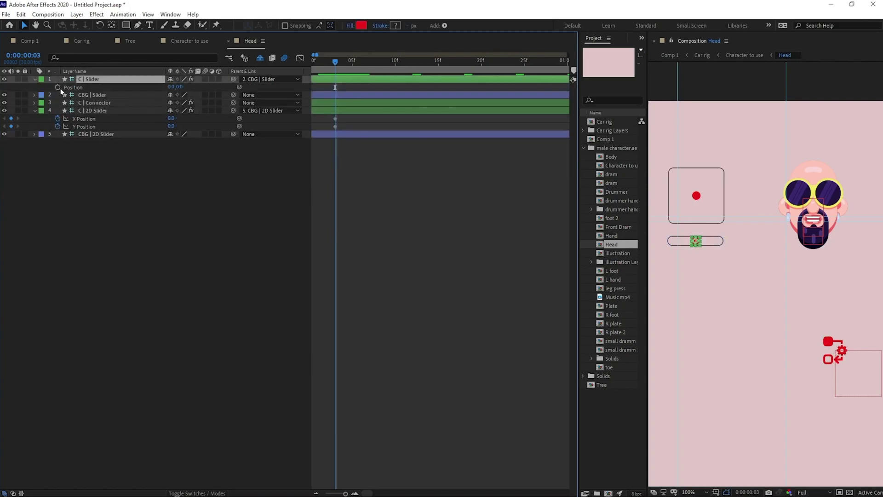
left_click(58, 87)
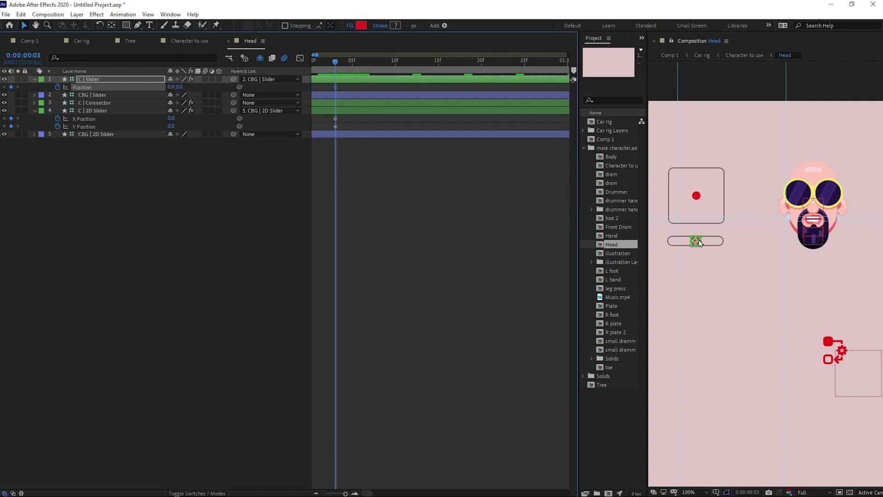
left_click_drag(695, 241, 718, 240)
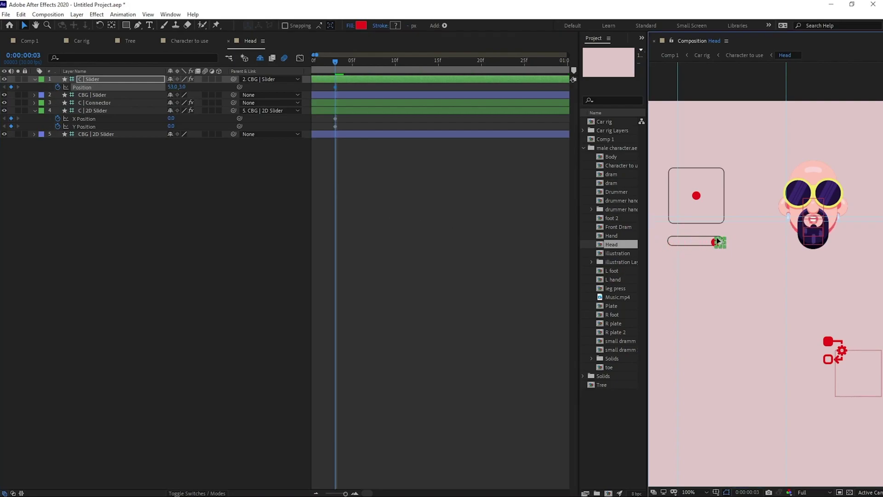
key("ctrl+z")
At frame 3, move the C | 2D Slider controller to X -66, Y 13 to turn the head sideways.
left_click(125, 111)
mouse_move(697, 196)
left_mouse_down()
mouse_move(718, 193)
mouse_move(698, 193)
left_mouse_up()
left_click(189, 41)
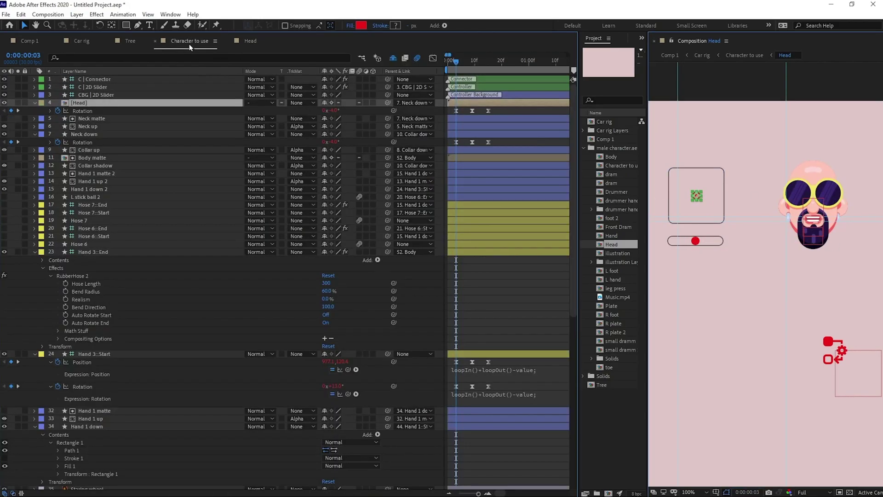
left_click(249, 41)
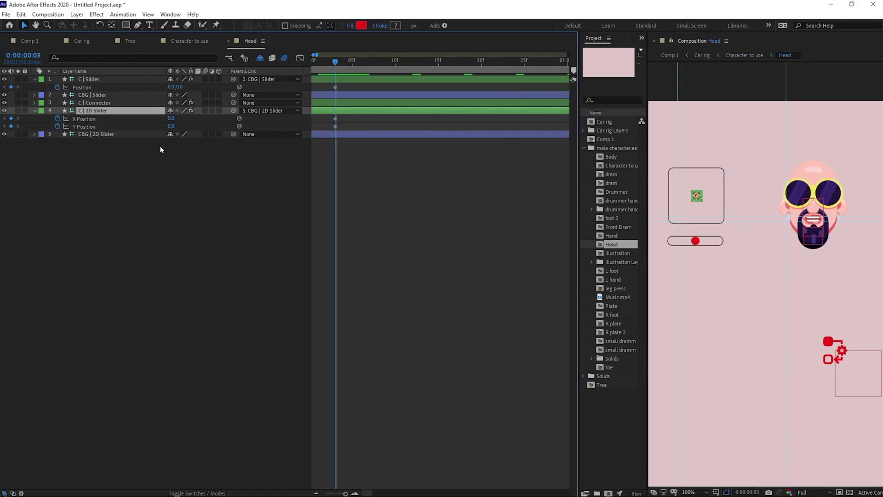
left_click_drag(697, 195, 666, 202)
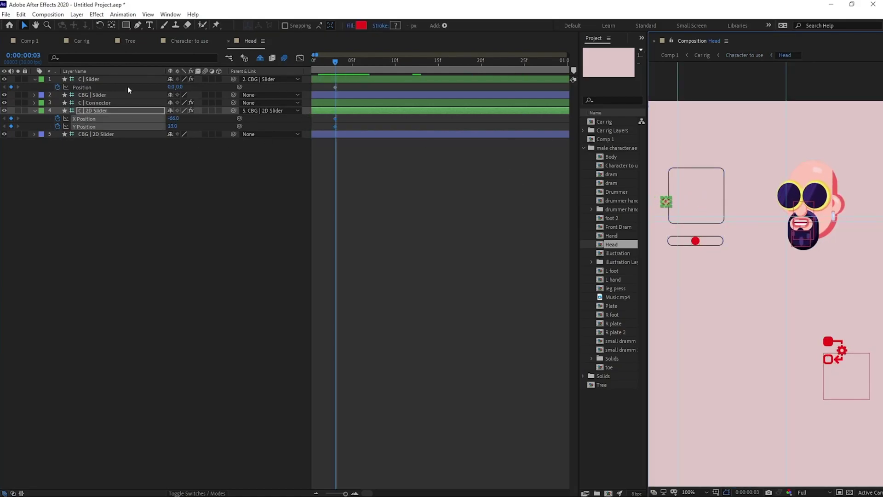
At frame 3, move the C | Slider controller to -63, 0 to open the mouth.
left_click(124, 79)
left_click_drag(699, 244, 673, 244)
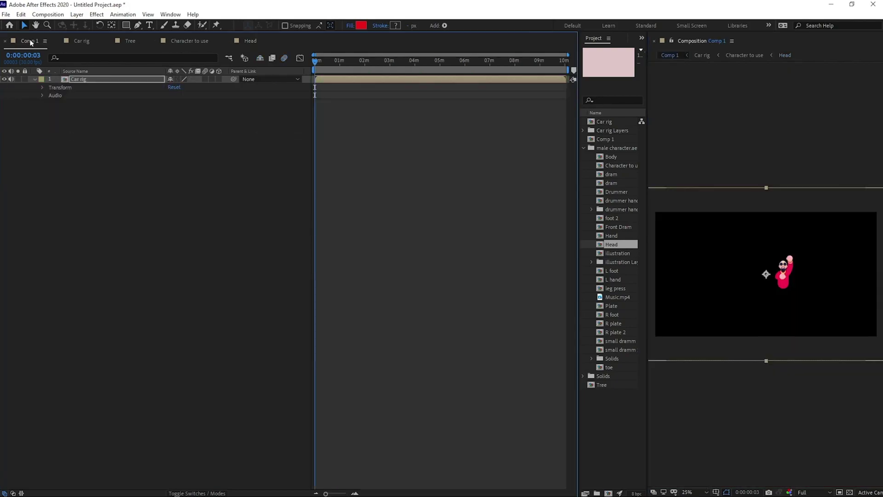
left_click(246, 41)
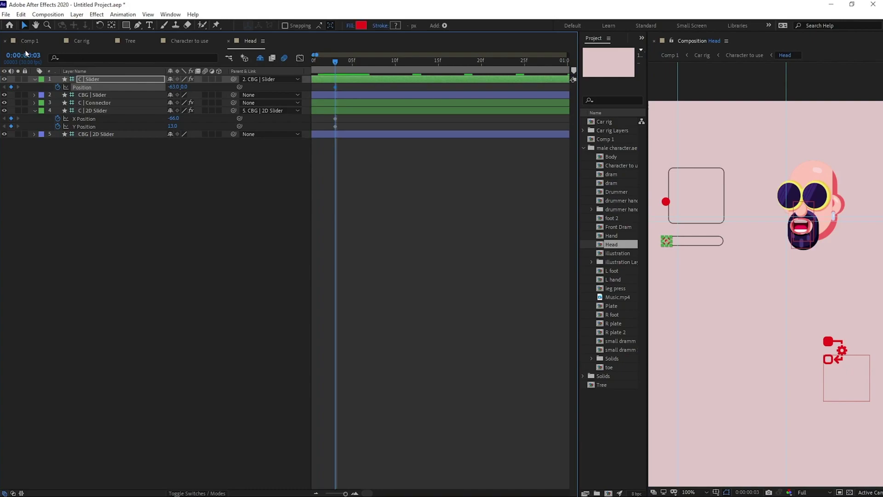
At frame 9, move C | 2D Slider to X 62, Y 13 and C | Slider to 58, 0.
type("9")
key("Return")
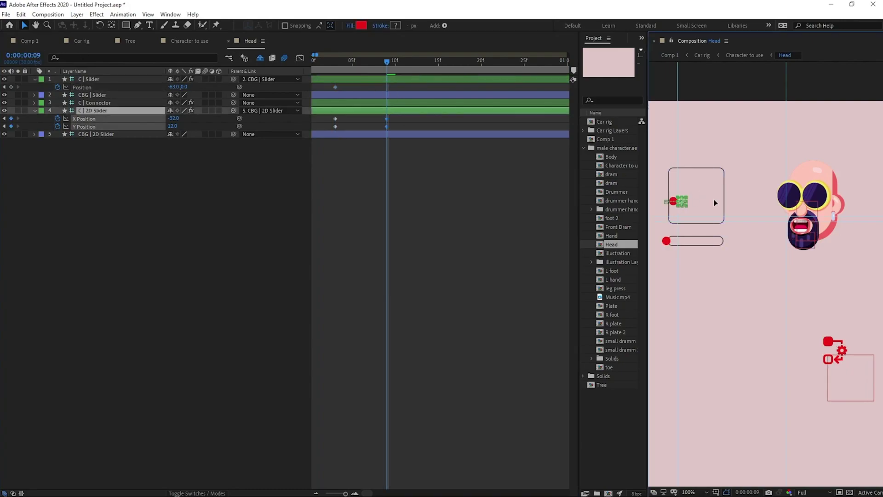
left_click_drag(666, 202, 725, 202)
left_click_drag(666, 240, 723, 244)
Set the Head composition's current time to frame 6, midway between the two slider poses.
left_click(342, 61)
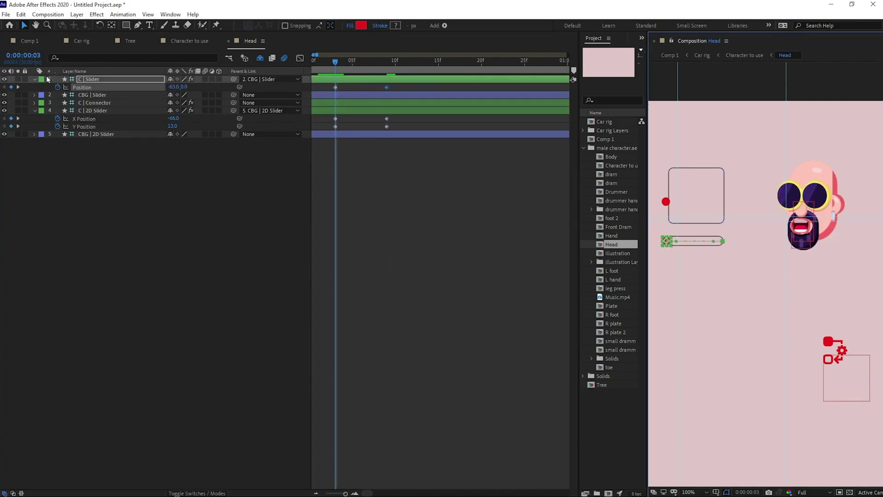
type("+3")
key("Return")
left_click_drag(666, 202, 696, 202)
left_click_drag(667, 240, 694, 241)
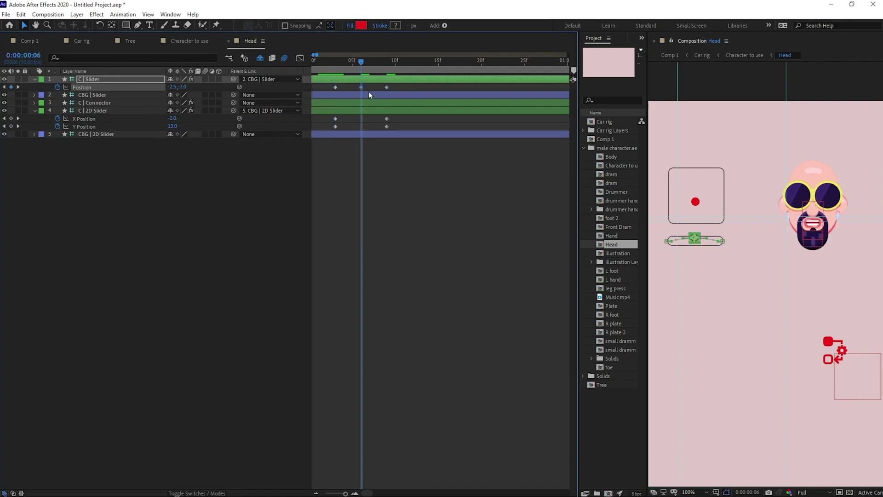
key("Delete")
At frame 6, raise C | 2D Slider's Y Position to -30 so the head turns along an arc.
left_click(95, 110)
key("Up")
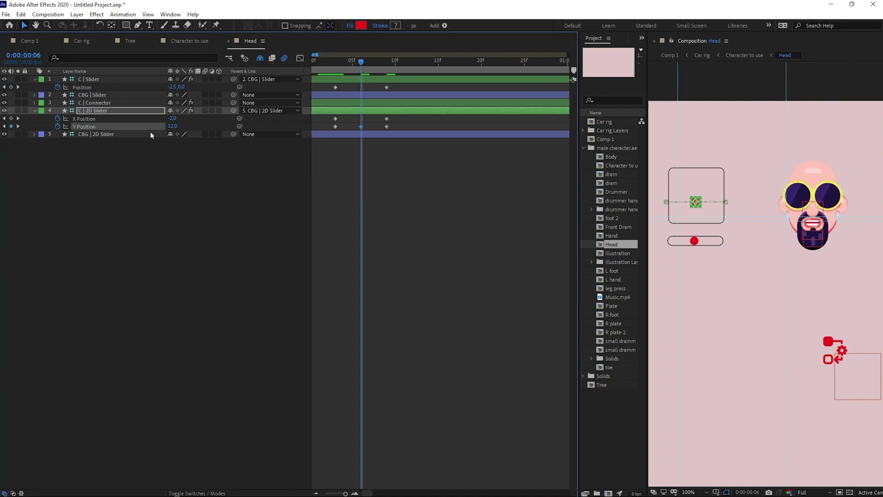
key("Up")
key("Up")
key("Up")
key("Up")
key("Up")
key("Up")
key("Up")
key("Up")
key("Up")
key("Up")
key("Up")
key("Up")
key("Up")
key("Up")
key("Up")
key("Up")
key("Up")
key("Up")
key("Up")
key("Up")
key("Up")
key("Up")
key("Up")
key("Up")
key("Up")
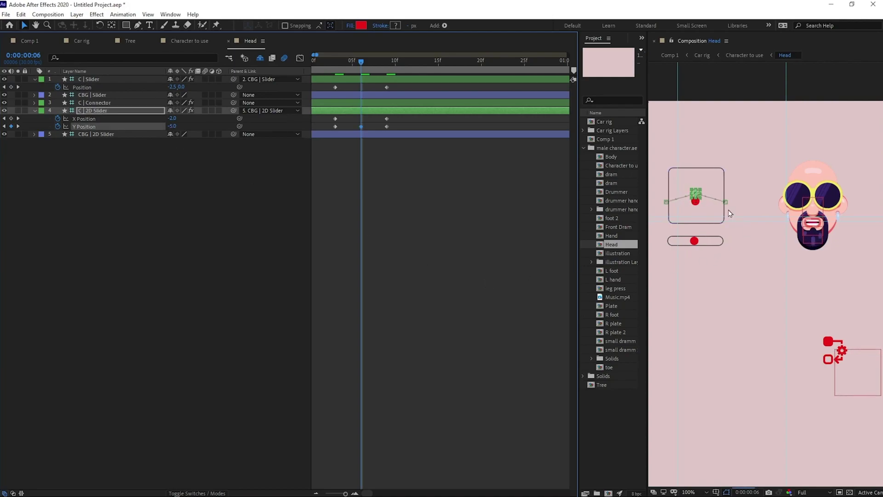
key("Up")
key("Up")
key("Up")
key("Up")
key("Up")
key("Up")
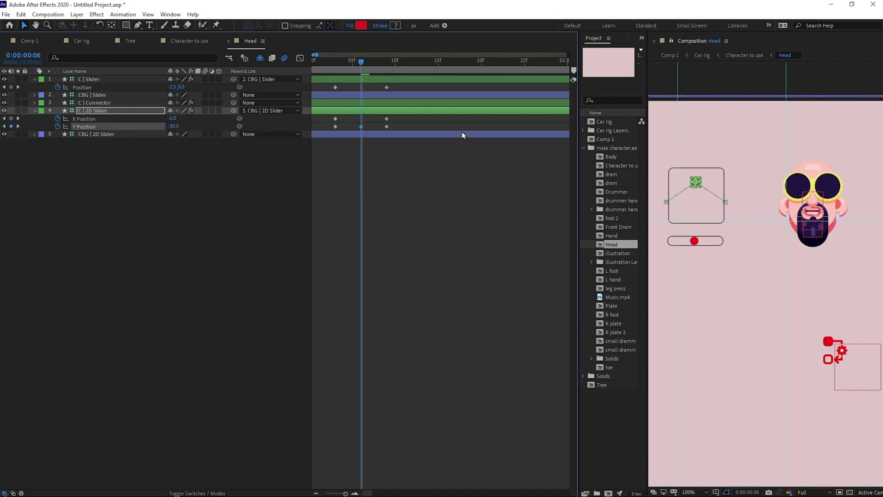
Apply Easy Ease to all keyframes of C | 2D Slider and C | Slider.
left_click_drag(409, 140, 313, 117)
key("F9")
left_click_drag(325, 84, 401, 91)
key("F9")
left_click(388, 219)
Duplicate C | 2D Slider's position keyframes from frame 9 to 15 and time-reverse the copies.
left_click_drag(351, 66, 393, 78)
left_click_drag(398, 117, 333, 128)
key("ctrl+c")
key("ctrl+v")
right_click(394, 129)
mouse_move(434, 239)
left_click(543, 331)
Duplicate C | Slider's Position keyframes from frame 9 to 15 and time-reverse the copies.
left_click_drag(398, 85, 306, 92)
key("ctrl+c")
key("ctrl+v")
right_click(393, 88)
key("Escape")
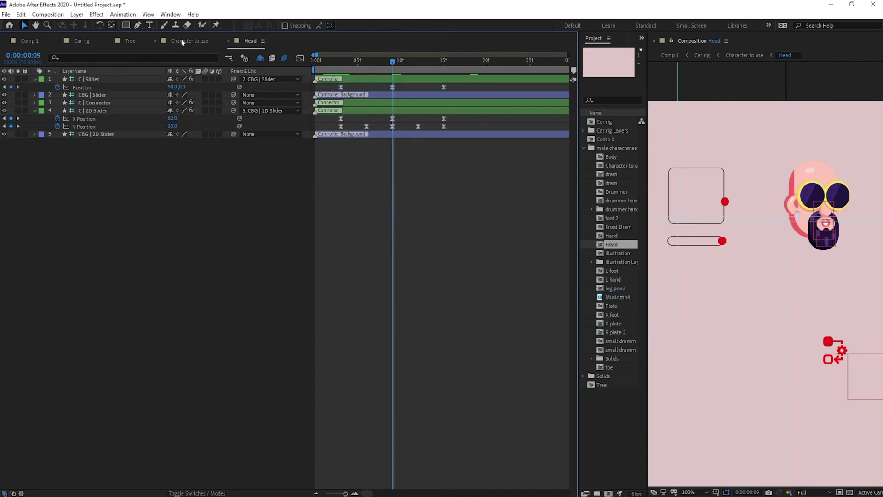
Add the expression loopIn()+loopOut()-value to C | 2D Slider's Y and X Position and to C | Slider's Position.
left_click(181, 40)
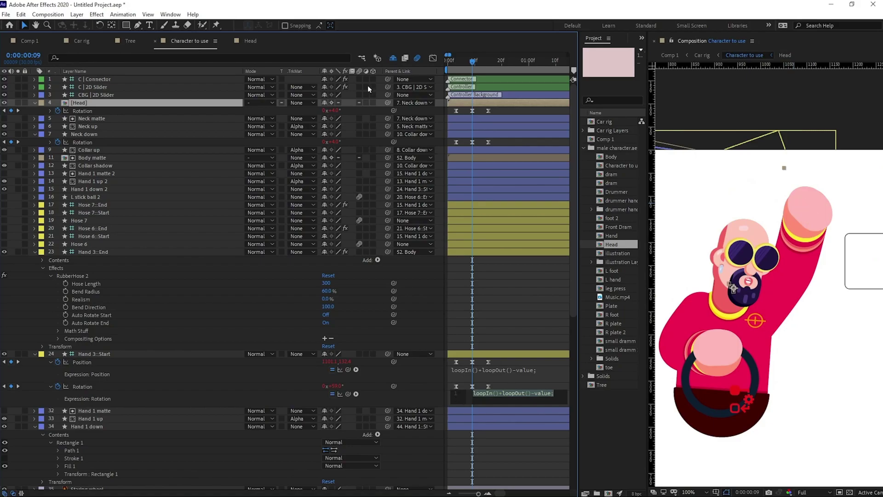
left_click(251, 42)
left_click(58, 126, "alt")
key("ctrl+v")
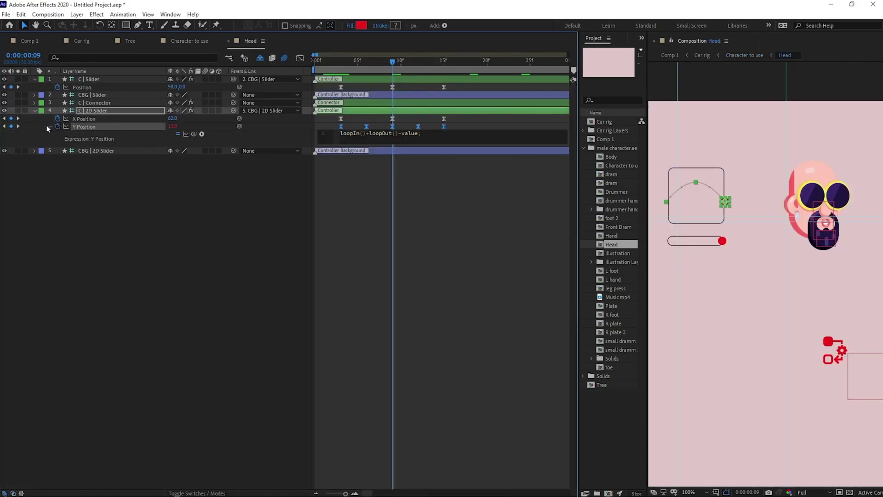
left_click(58, 119, "alt")
key("ctrl+v")
left_click(58, 87, "alt")
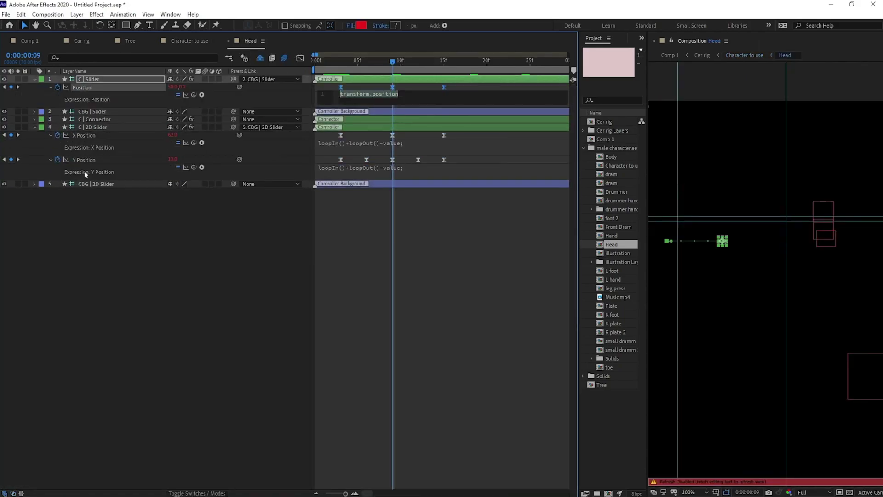
key("ctrl+v")
left_click(69, 148)
Go back to frame 3 and return to the Character to use composition's animated layers.
key("j")
left_click(182, 41)
scroll(468, 288, "down", 10)
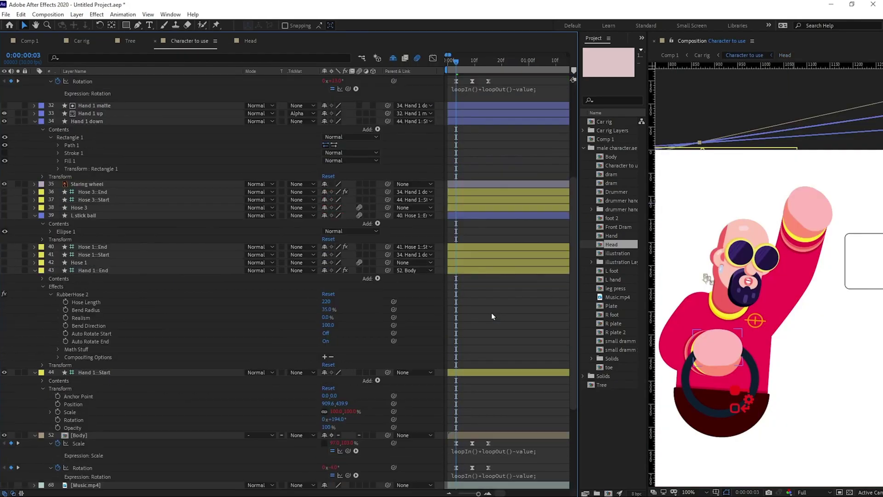
scroll(524, 226, "up", 10)
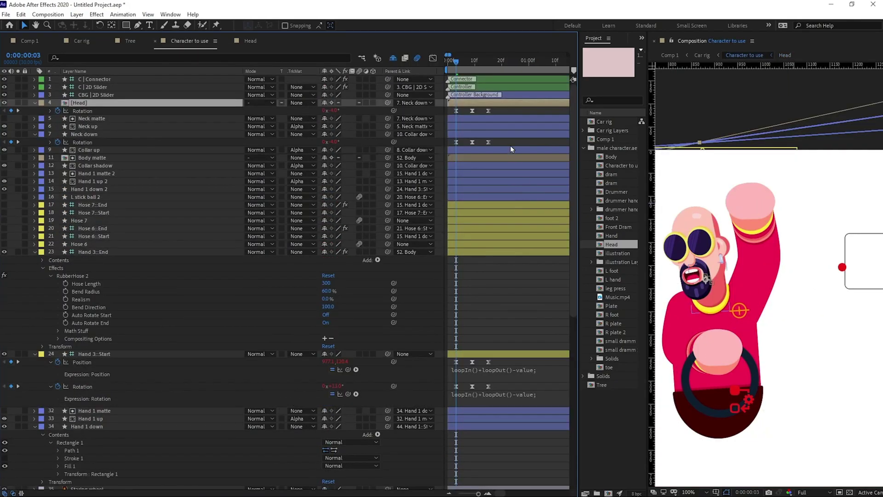
Stagger the character's keyframes in time, starting Hand 3::Start at about frame 11 and the neck and head rotation at about frame 12.
left_click_drag(518, 109, 495, 473)
scroll(455, 473, "up", 2)
scroll(495, 473, "down", 1)
left_click_drag(536, 441, 479, 471)
scroll(474, 339, "up", 11)
key("Page_Down")
key("Page_Down")
key("Page_Down")
key("Page_Down")
left_click_drag(474, 339, 489, 340)
key("Page_Down")
key("Page_Down")
key("Page_Down")
key("Page_Down")
scroll(514, 268, "up", 1)
key("Page_Up")
key("Page_Up")
key("Page_Up")
scroll(515, 269, "up", 1)
Shift the Head layer's Rotation keyframes so they start at about frame 16.
left_click(491, 111)
key("space")
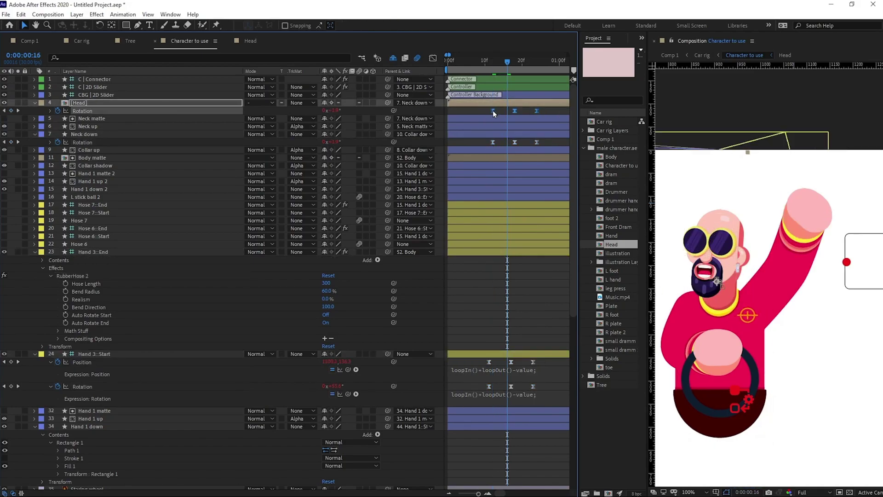
left_click(251, 40)
left_click(190, 40)
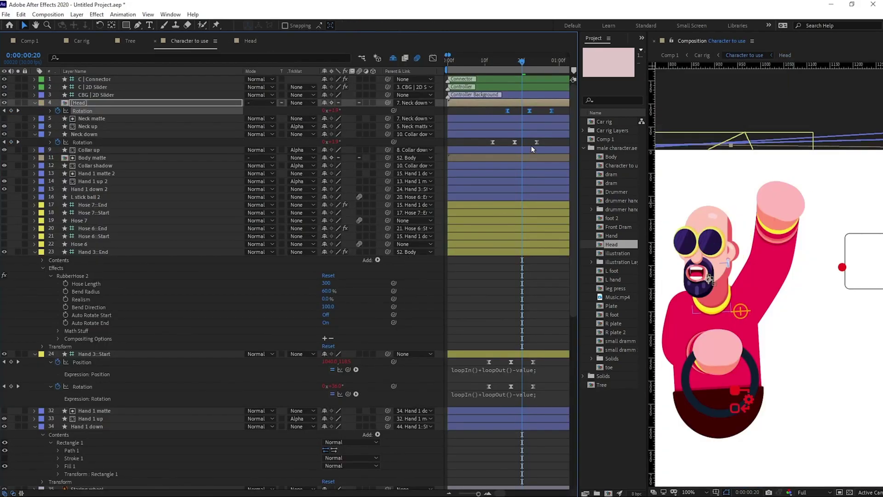
Delay the Body layer's Scale keyframes so they start at about frame 11 and trail its Rotation keyframes.
scroll(531, 148, "down", 2)
left_click_drag(542, 337, 489, 344)
scroll(511, 405, "up", 3)
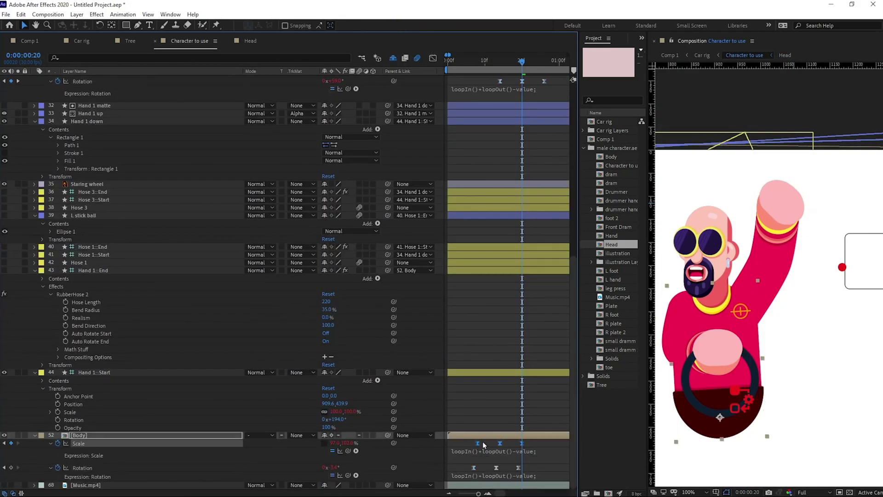
Preview the animation in Comp 1 with an enlarged composition view.
left_click(29, 41)
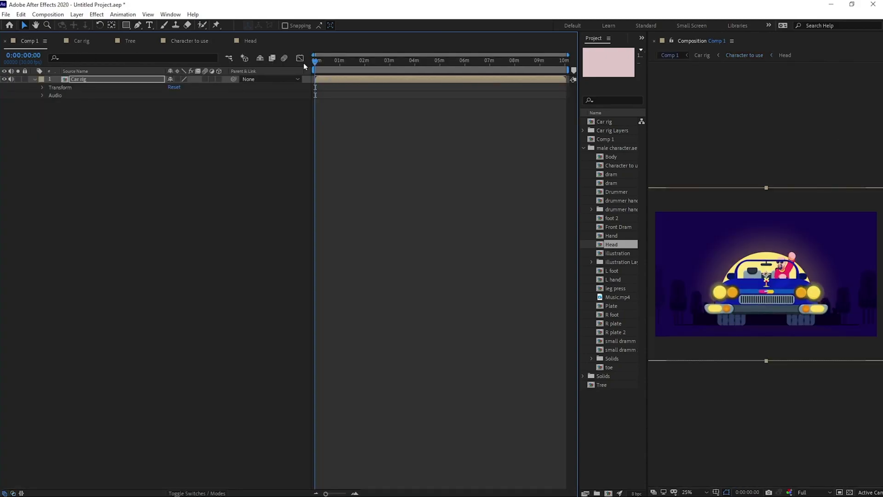
key("space")
scroll(665, 223, "up", 2)
left_click_drag(648, 219, 509, 206)
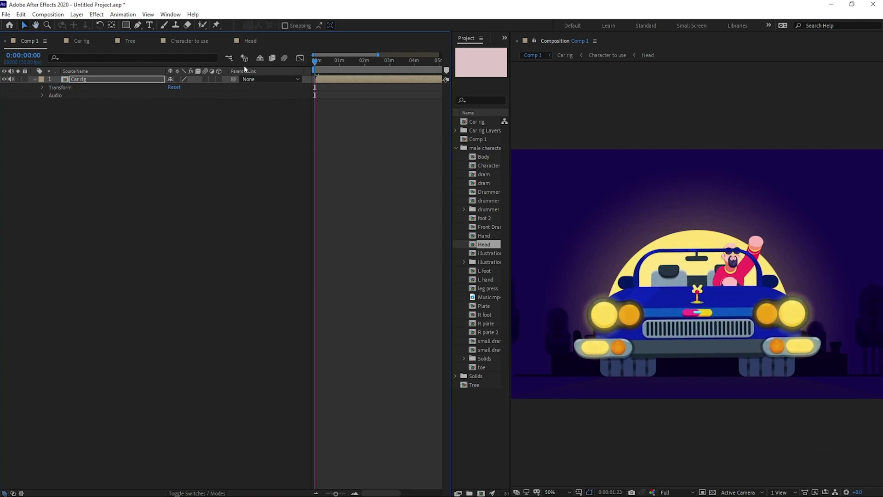
Return to the Character to use composition, widen its timeline, select the character's keyframes and preview the motion from the start.
left_click(196, 42)
left_click_drag(450, 86, 585, 87)
scroll(502, 139, "up", 10)
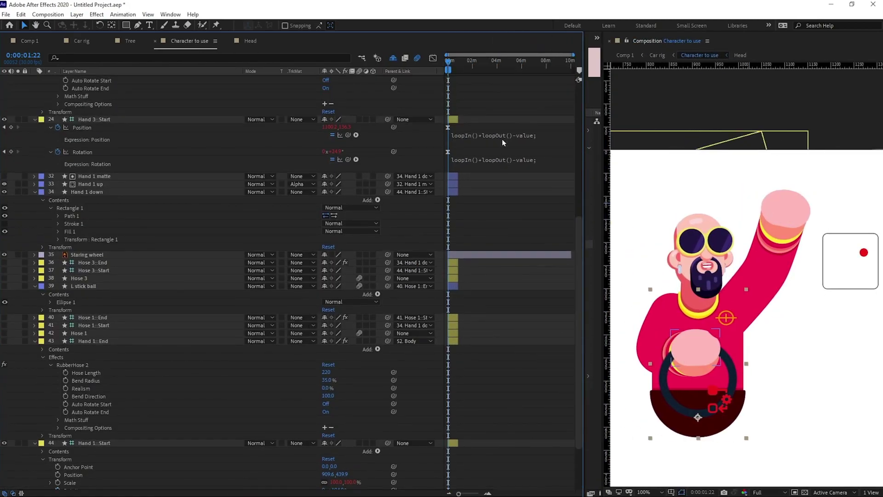
left_click_drag(469, 108, 404, 487)
key("equal")
key("equal")
key("equal")
key("equal")
key("equal")
key("equal")
key("equal")
key("equal")
key("equal")
scroll(499, 241, "up", 3)
scroll(507, 242, "up", 1)
key("space")
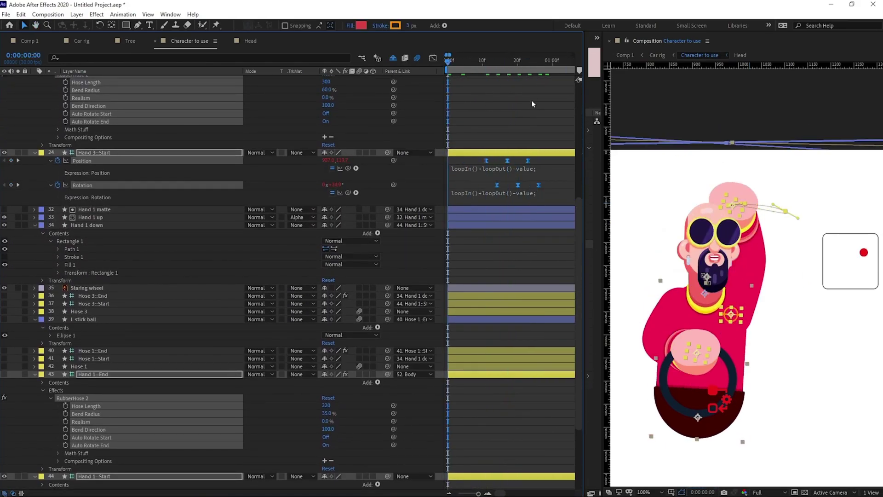
scroll(531, 250, "up", 1)
key("minus")
left_click(33, 54)
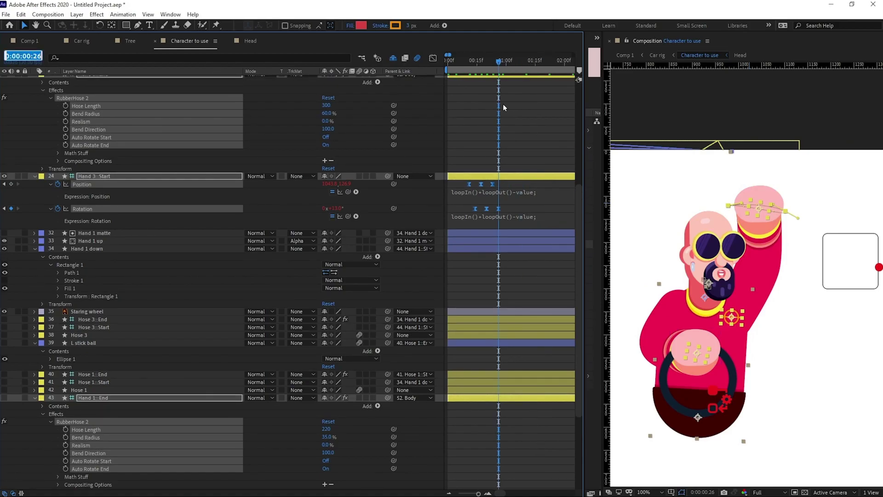
type("+20")
key("Return")
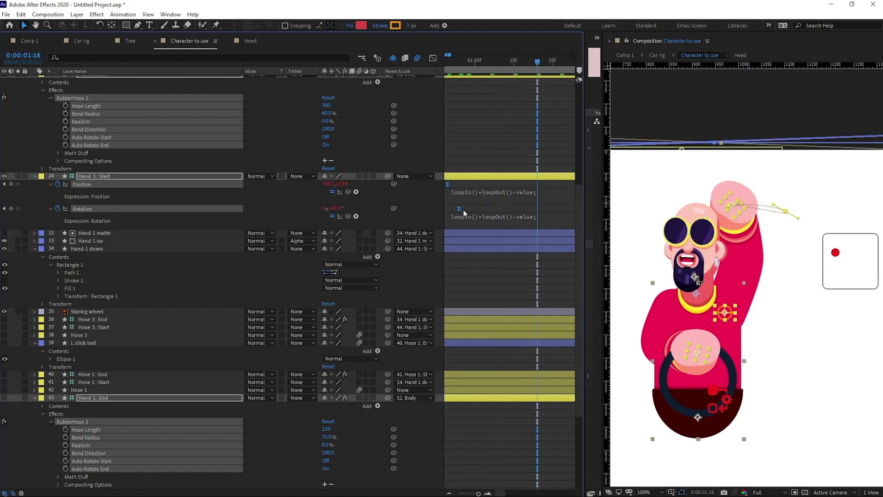
scroll(462, 223, "up", 1)
key("minus")
scroll(526, 256, "up", 2)
scroll(526, 255, "up", 5)
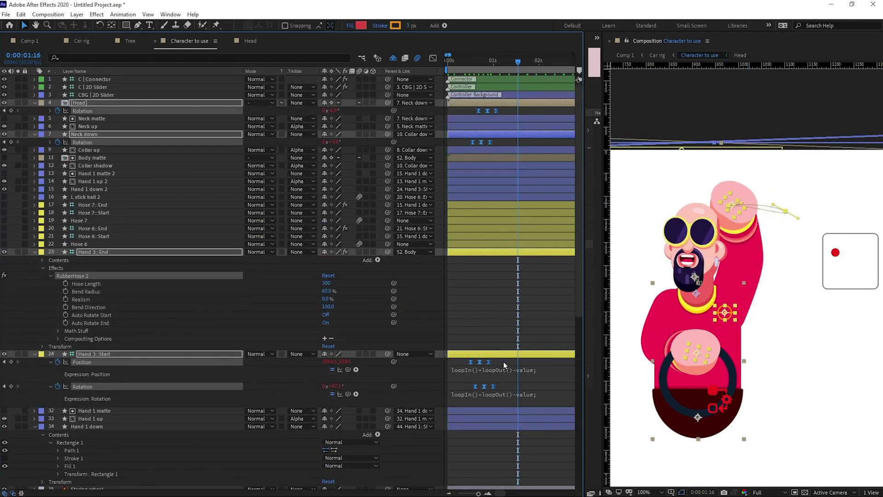
scroll(496, 362, "down", 12)
left_click(485, 444)
key("j")
key("ctrl+z")
key("ctrl+z")
key("ctrl+z")
scroll(509, 289, "up", 3)
scroll(509, 289, "down", 3)
Slow the character's loops by stretching the Body, hand, neck and Head keyframes to about 12 frames apart.
left_click_drag(495, 440, 457, 470)
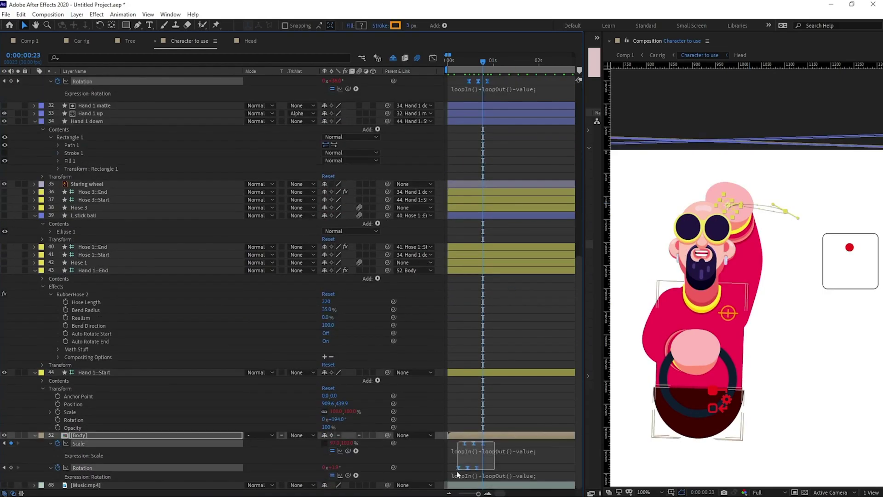
scroll(497, 276, "up", 12)
left_click_drag(499, 107, 445, 150)
key("Page_Down")
key("Page_Down")
key("Page_Down")
key("Page_Down")
key("Page_Down")
key("Page_Down")
key("Page_Down")
key("Page_Down")
key("Page_Down")
key("Page_Down")
key("Page_Down")
key("Page_Down")
left_click_drag(491, 113, 516, 113)
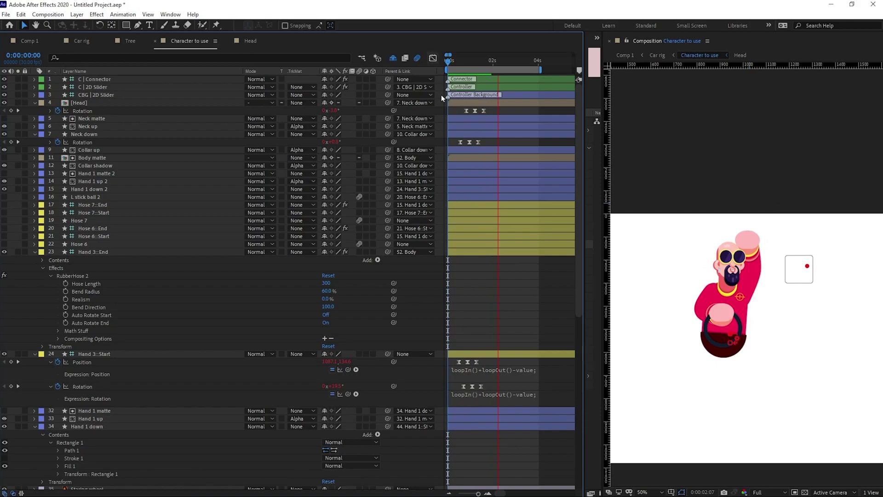
Review the stretched keyframes in Character to use and preview the slower driver motion in the Car rig composition.
scroll(491, 235, "down", 8)
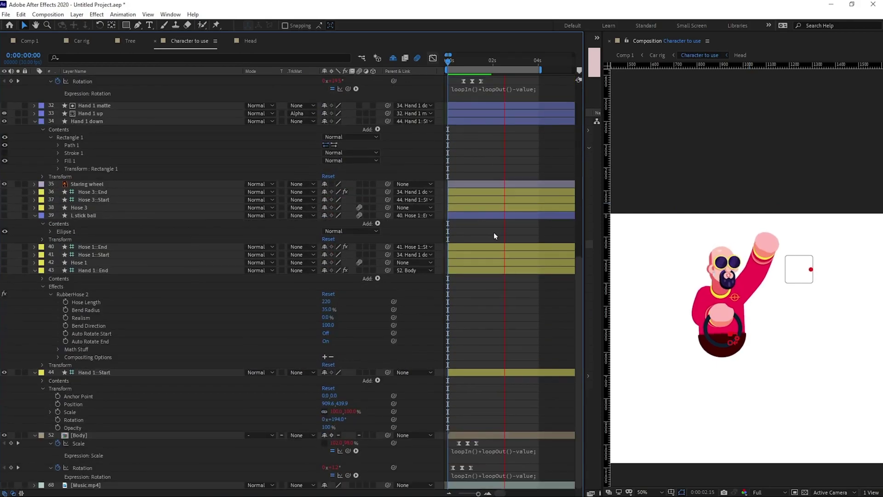
key("Home")
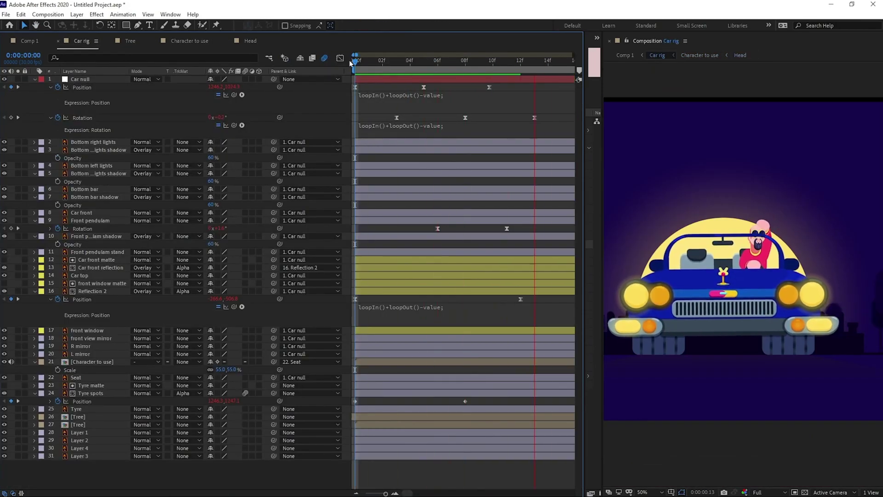
key("space")
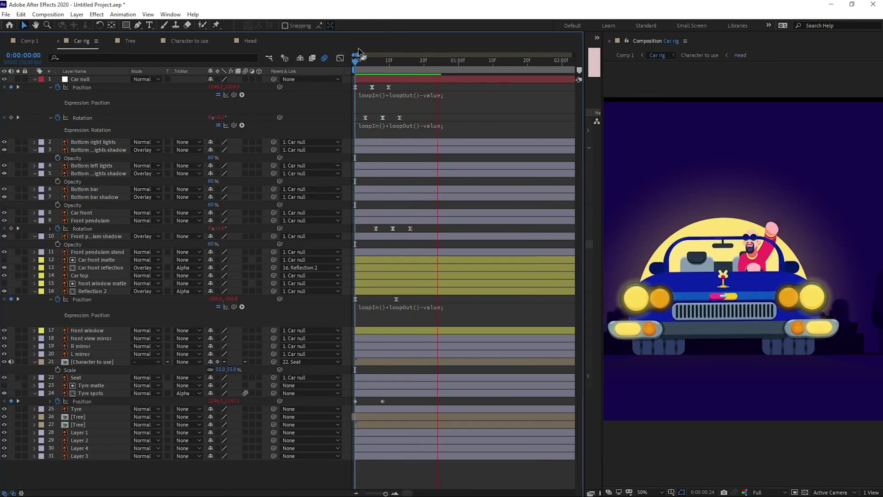